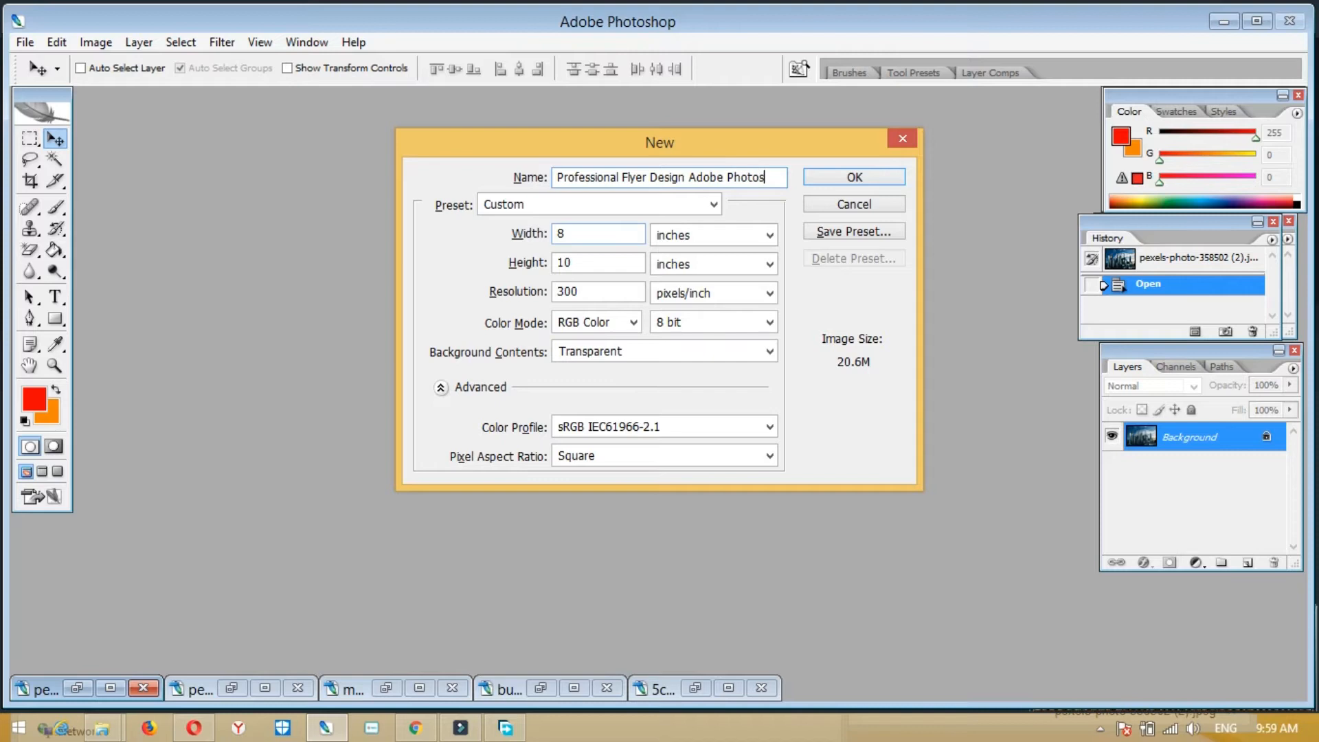
- Create the 8 × 10 inch transparent RGB flyer document at 300 pixels/inch and maximize its window
click(852, 179)
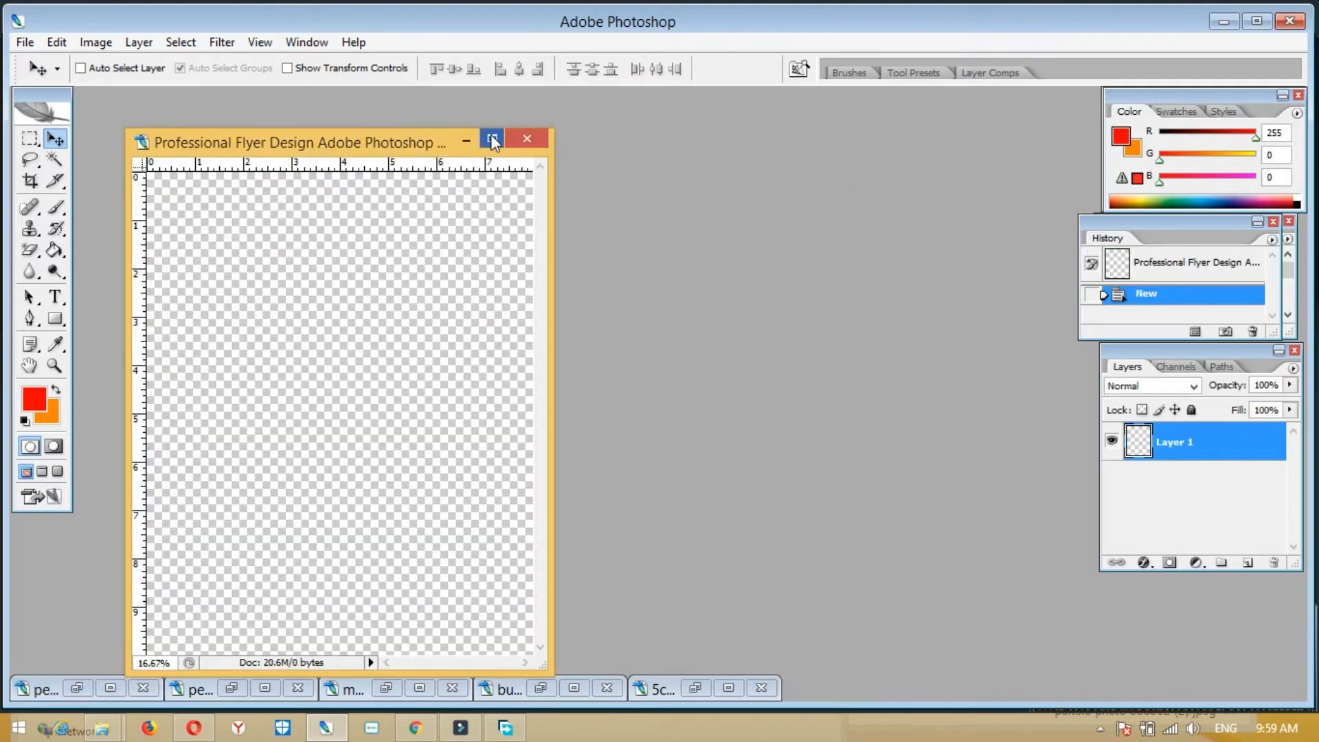
click(508, 135)
- Rename the document's only layer to BG and fill it with the red foreground color using the Paint Bucket
double_click(1177, 441)
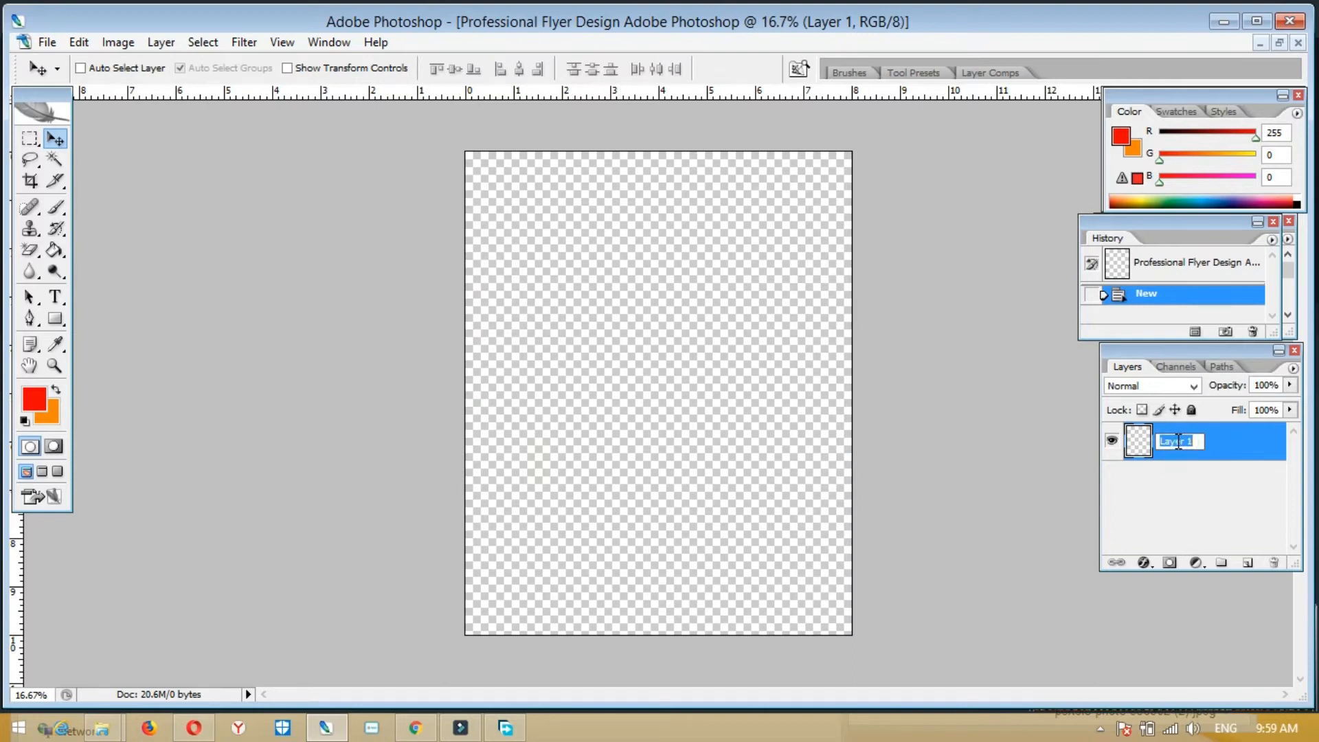
text(BG)
key(Return)
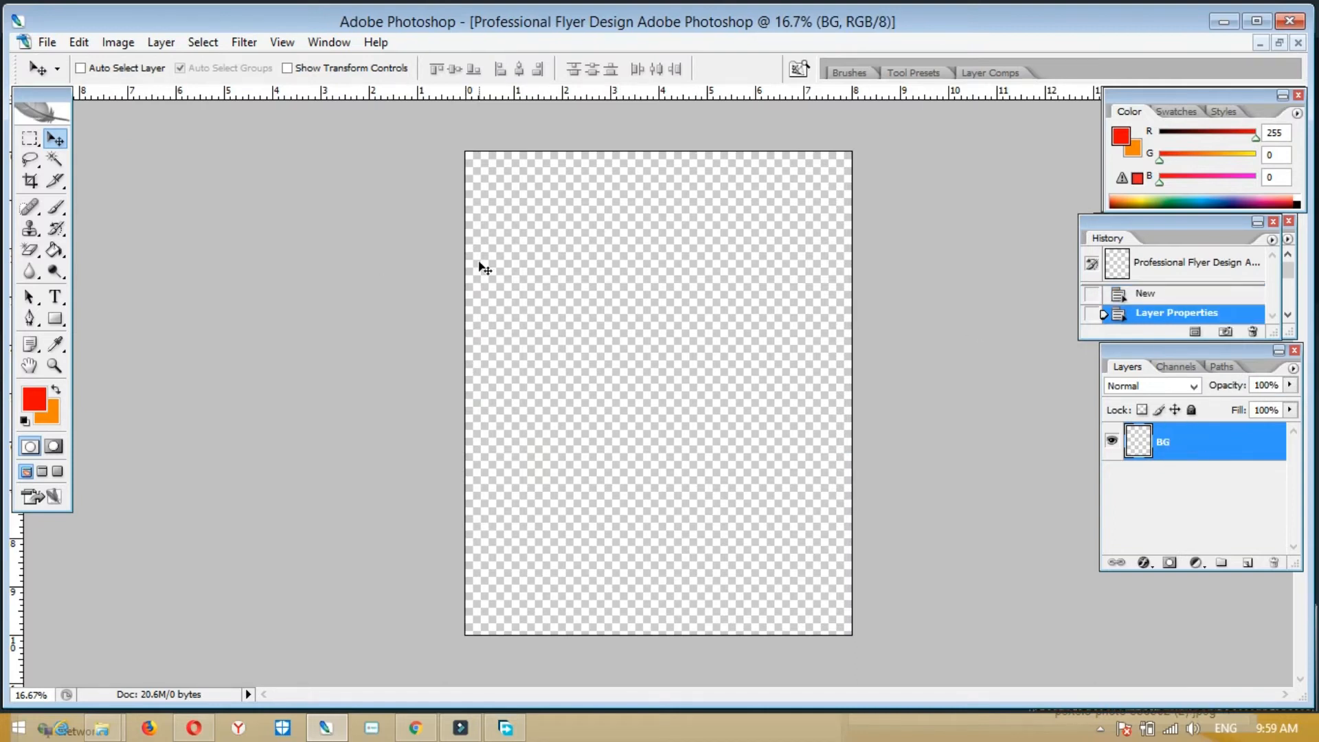
key(g)
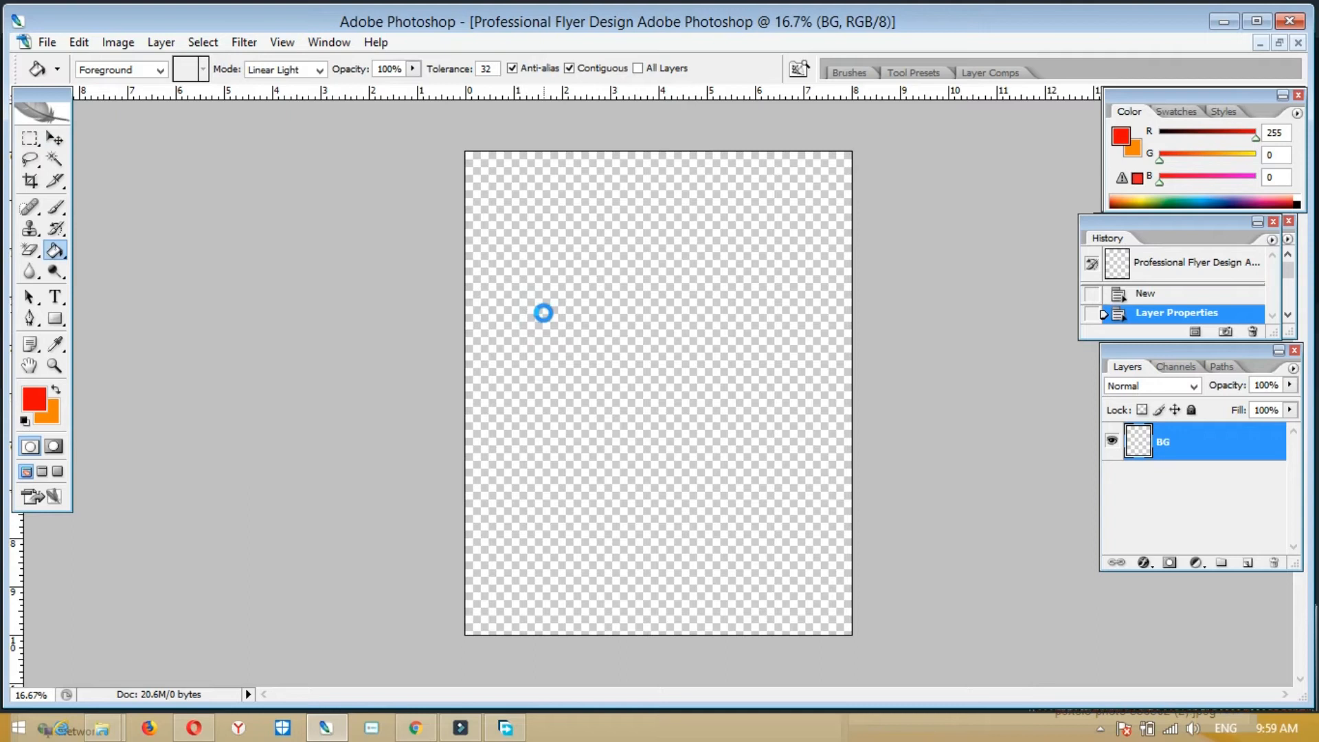
click(539, 307)
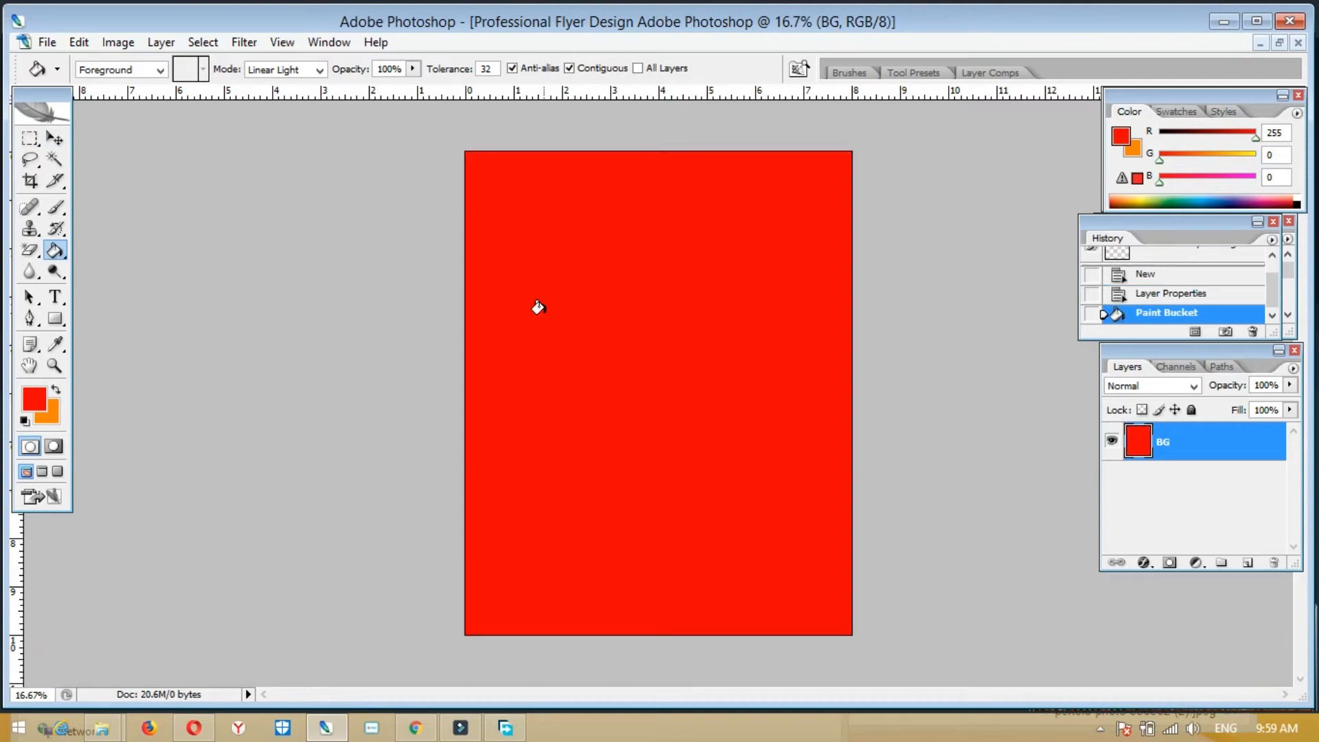
- Duplicate the BG layer, shrink the copy to about the flyer's lower half, and warp its upper edge into a curve rising toward the flyer's right edge
key(ctrl+j)
key(ctrl+t)
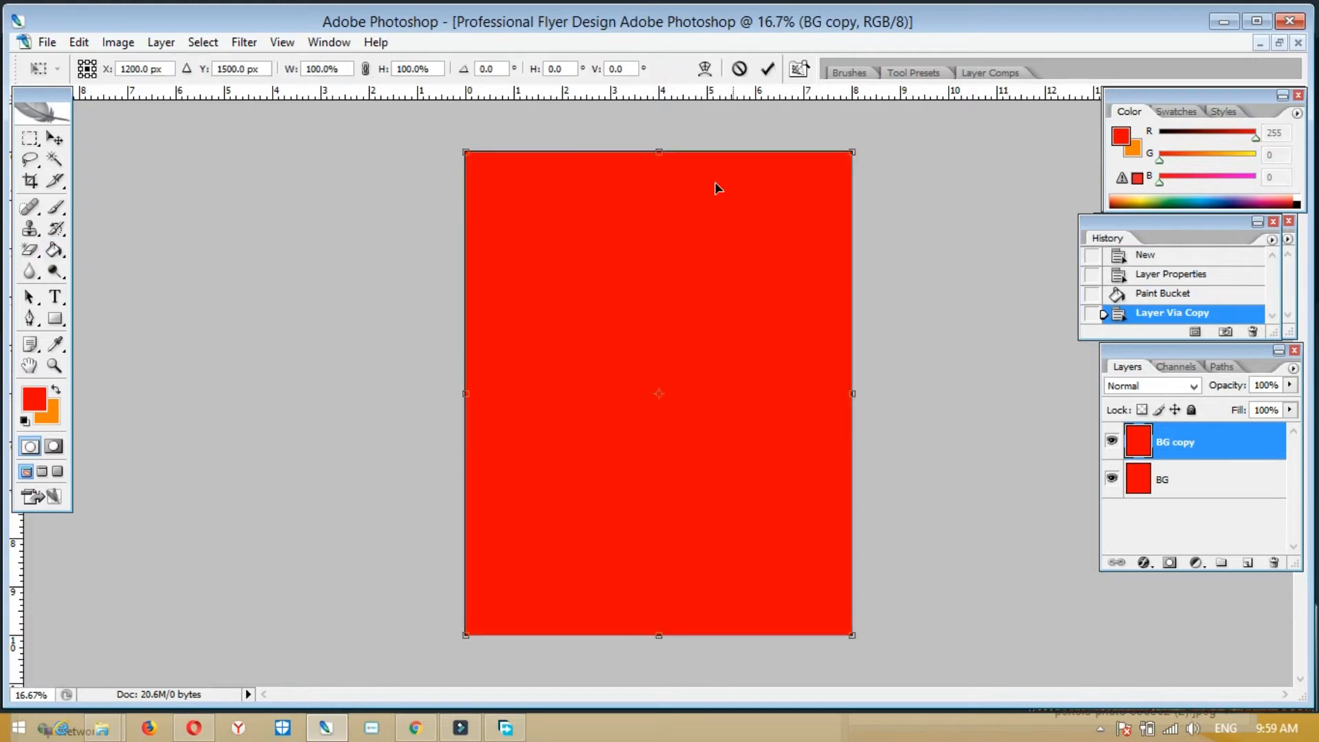
drag(658, 156, 613, 474)
right_click(671, 408)
click(744, 556)
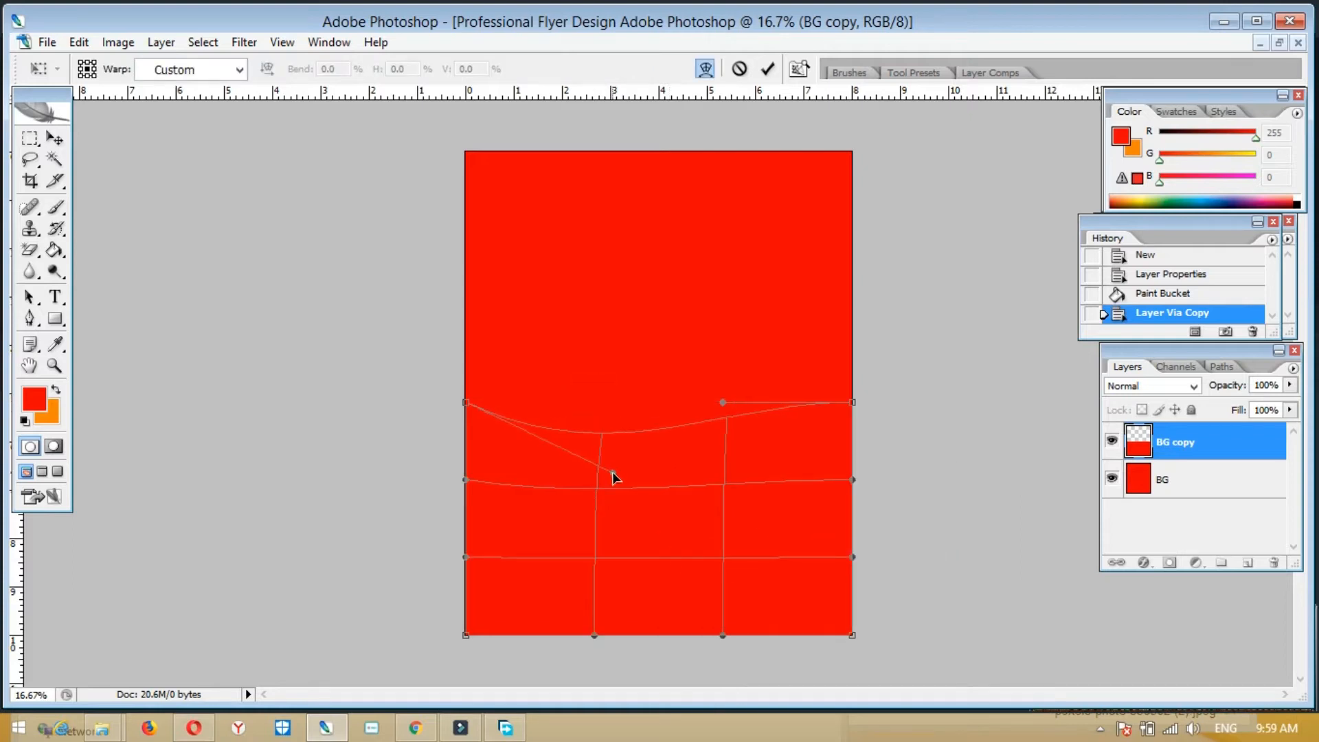
drag(853, 405, 849, 268)
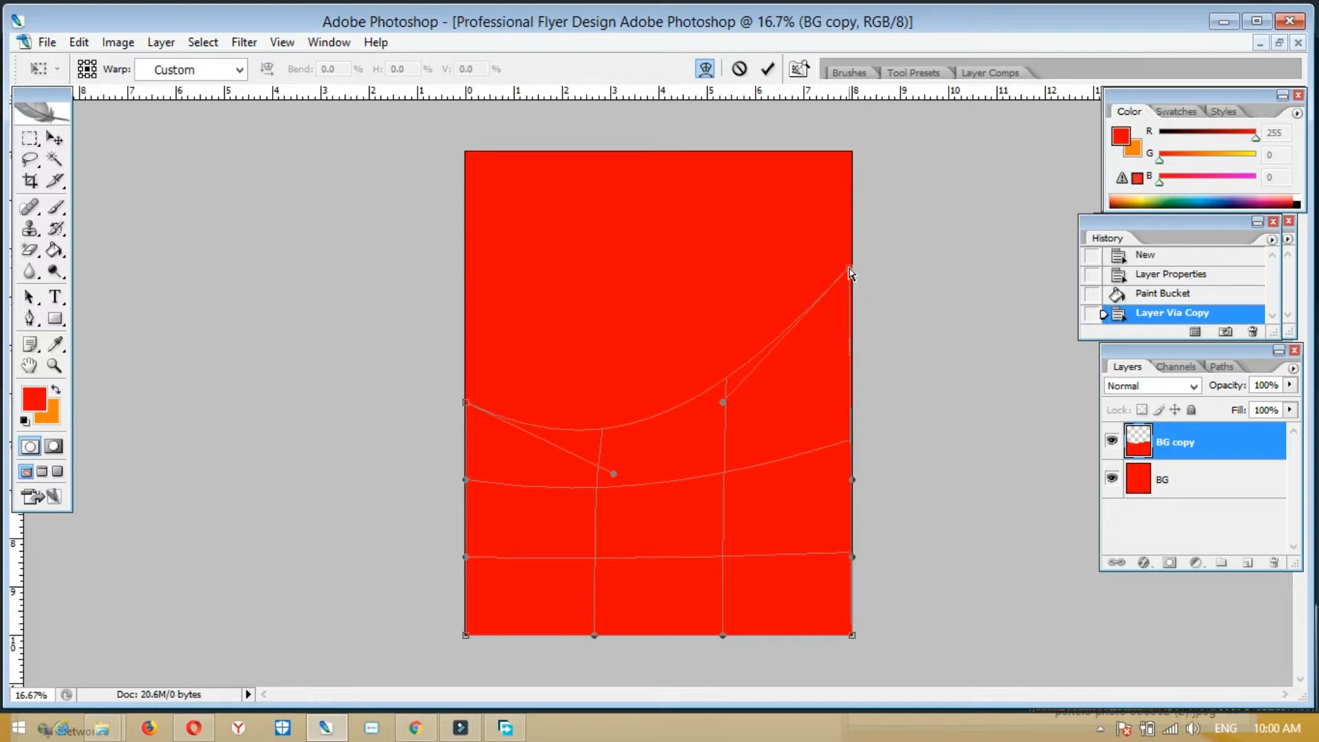
key(g)
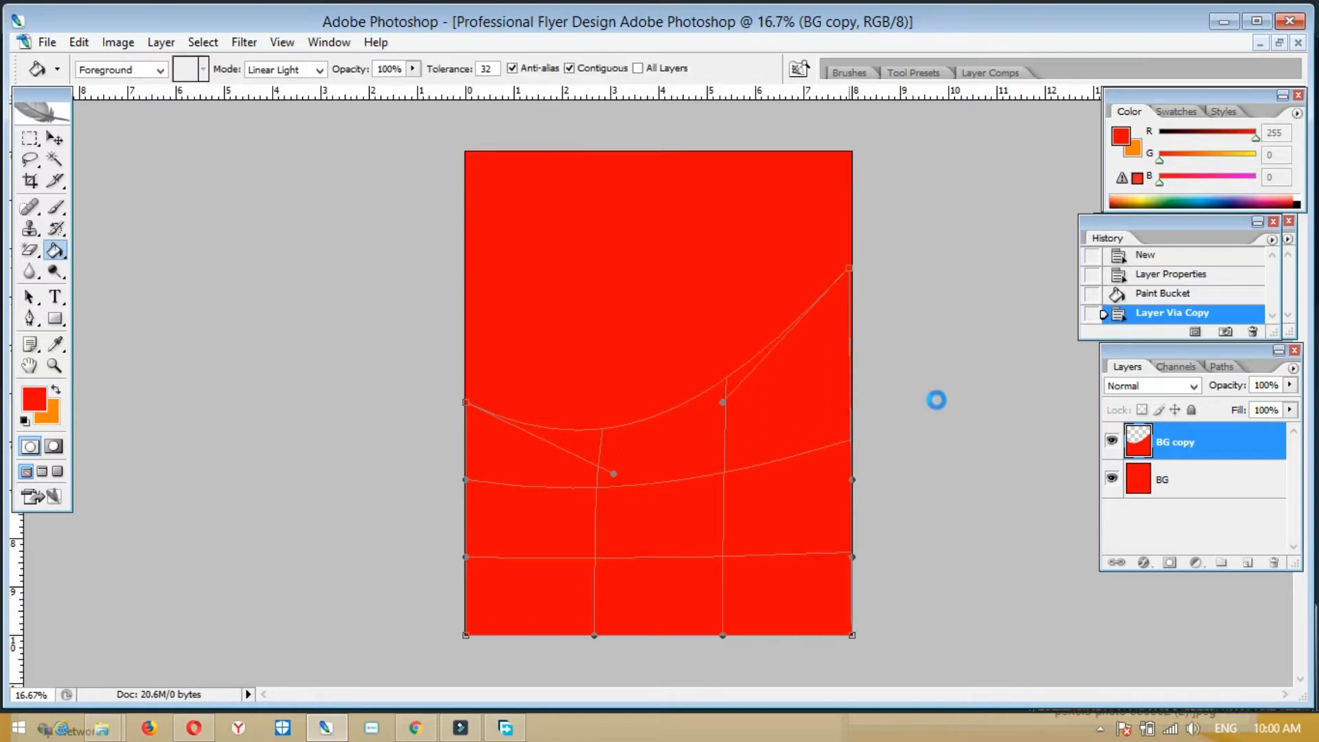
- Add a white outside Stroke layer effect to the warped BG copy layer
right_click(1196, 443)
click(1033, 310)
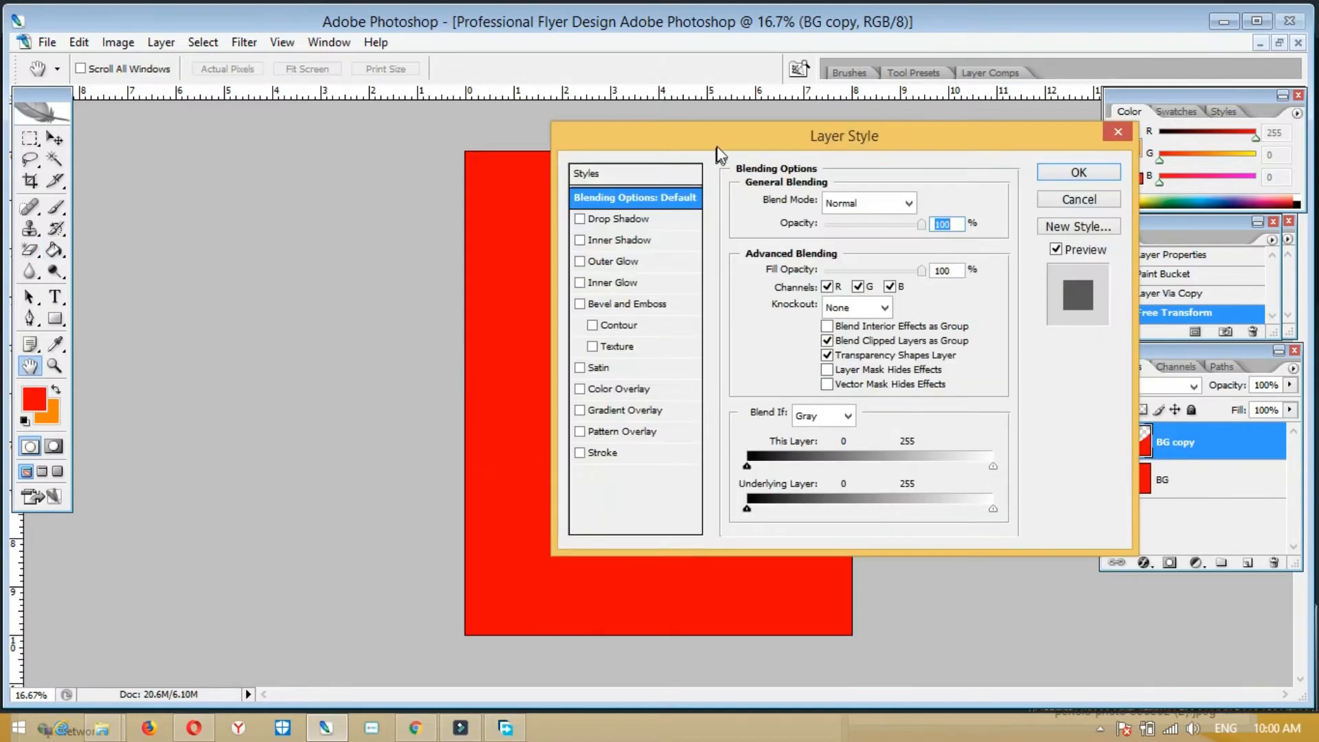
drag(714, 150, 925, 108)
click(828, 412)
click(1001, 287)
click(867, 187)
click(1248, 173)
drag(1020, 157, 1034, 157)
mouse_move(1017, 87)
mouse_down()
mouse_move(1054, 461)
mouse_move(201, 231)
mouse_up()
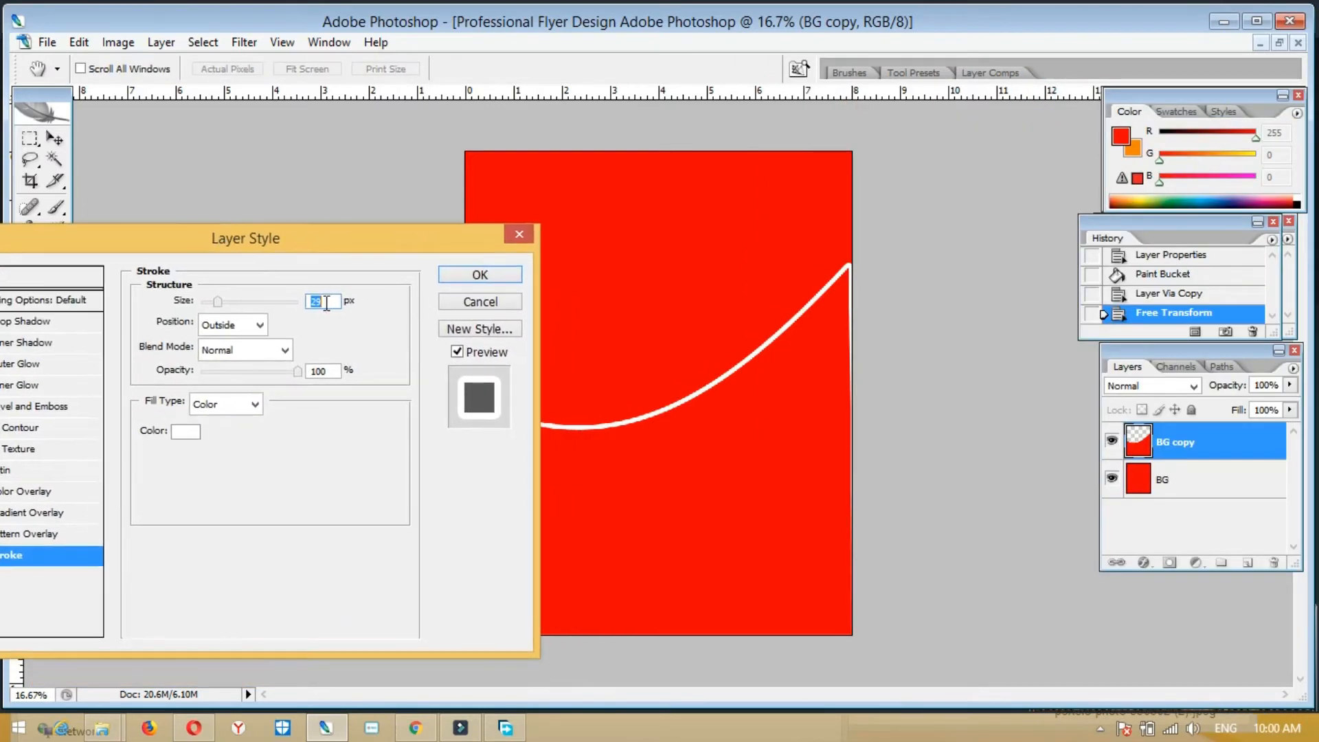
key(Return)
- Stretch the curved BG copy shape slightly past the flyer's right edge so its side stroke falls outside the canvas
key(ctrl+t)
drag(852, 268, 859, 267)
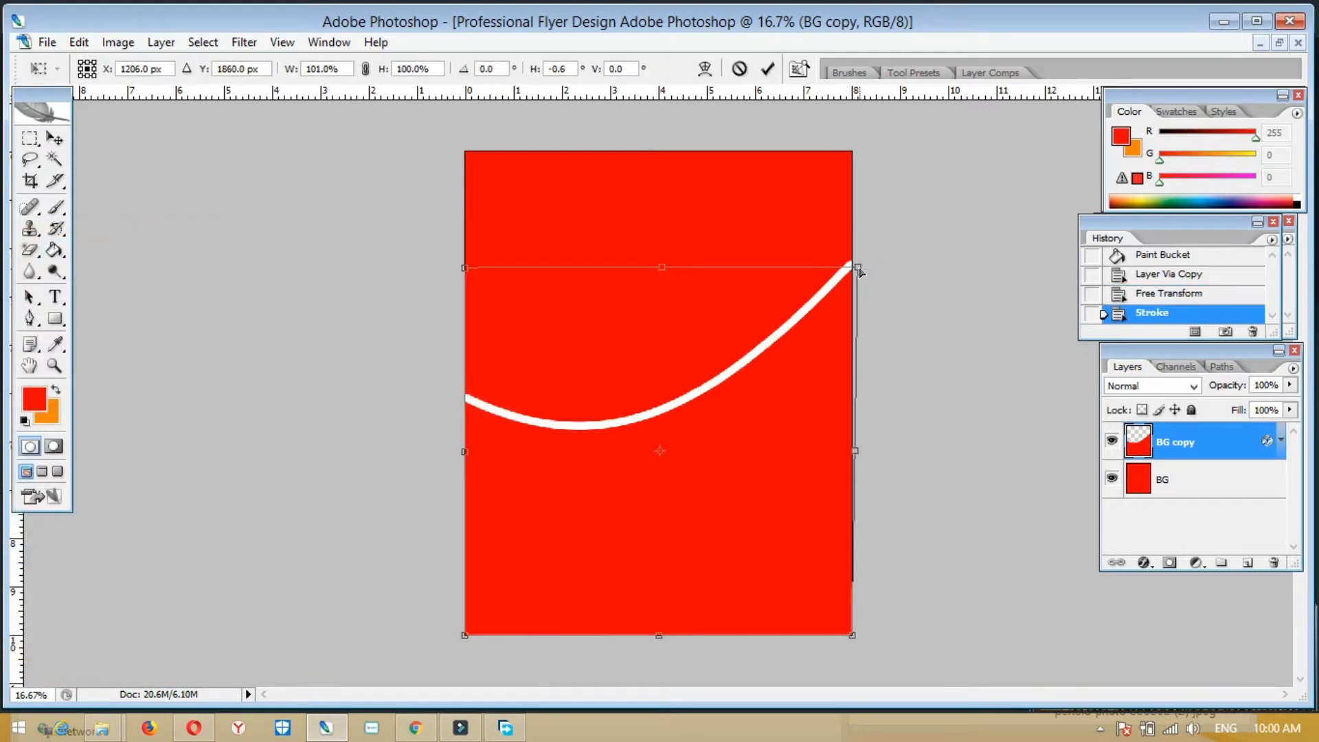
key(Return)
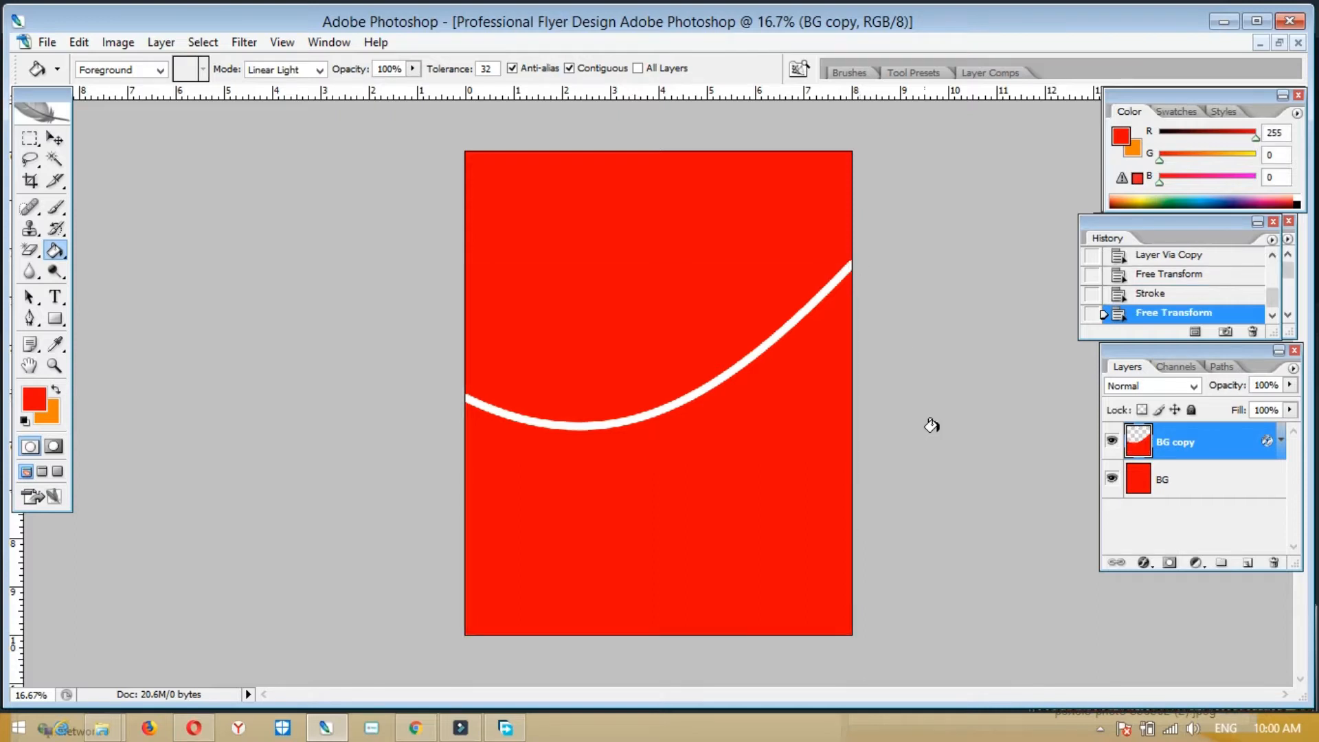
key(ctrl+t)
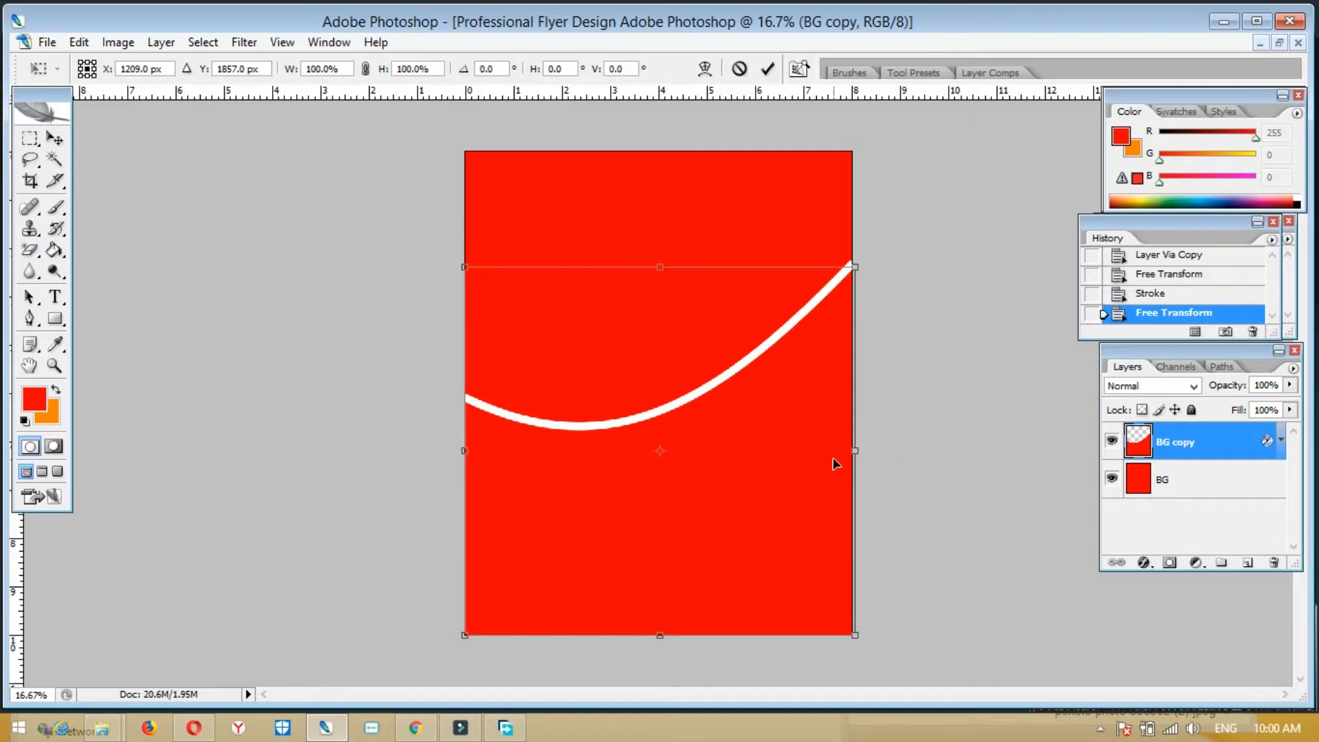
key(Return)
- Duplicate the curved shape, flip the duplicate vertically and horizontally, and move it up across the flyer's top edge
key(ctrl+j)
key(ctrl+t)
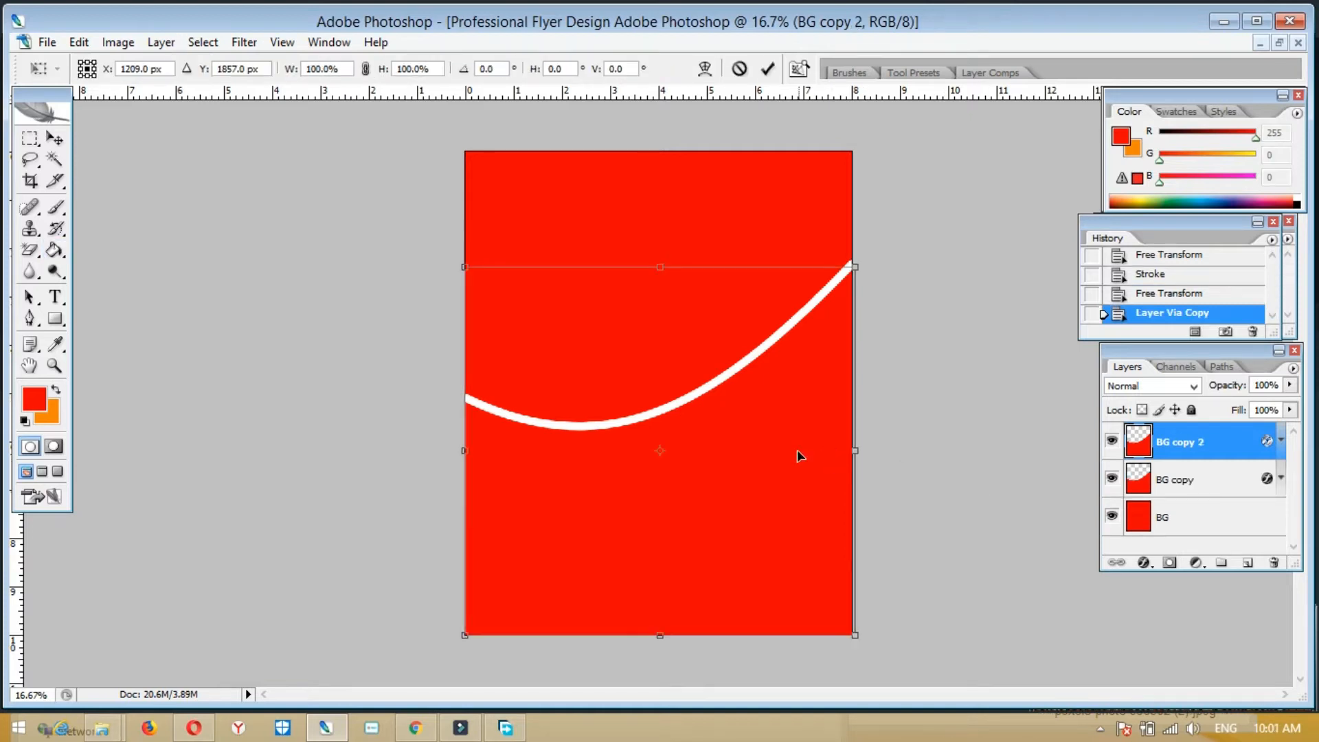
right_click(796, 449)
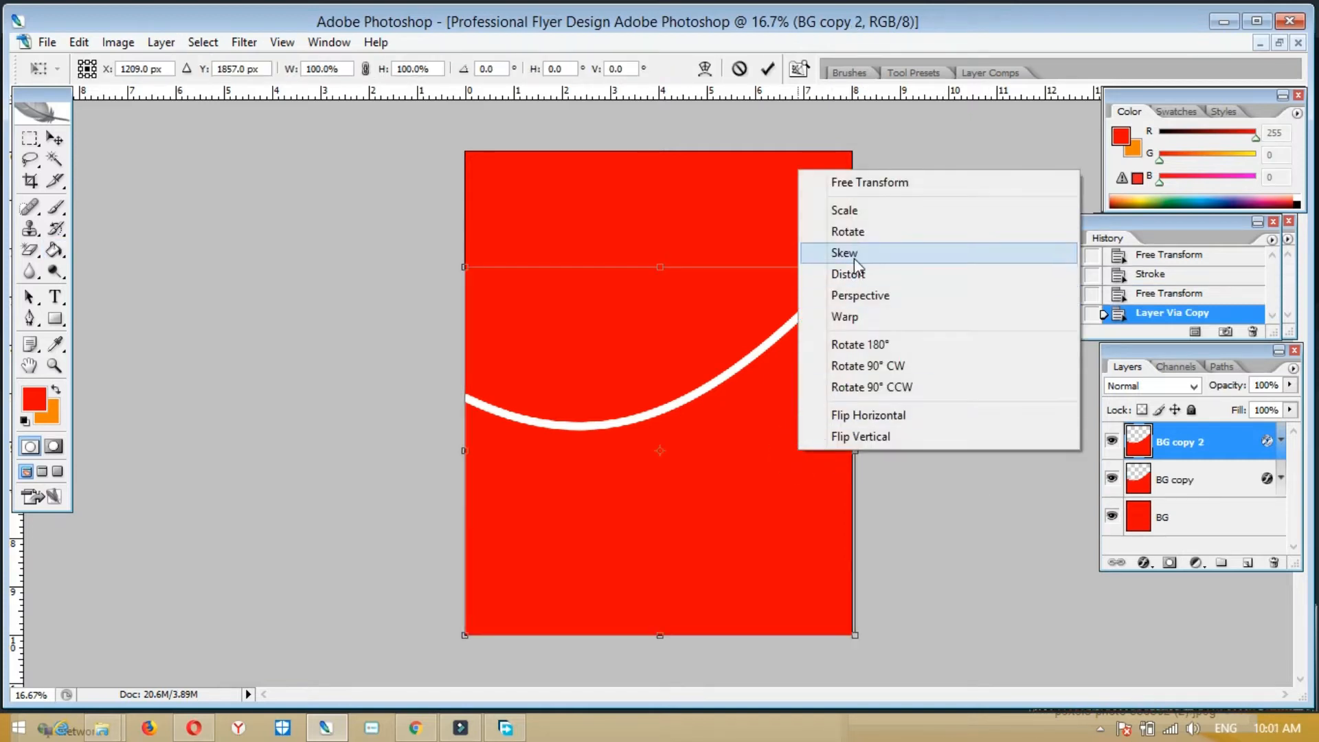
click(872, 440)
right_click(794, 360)
click(841, 596)
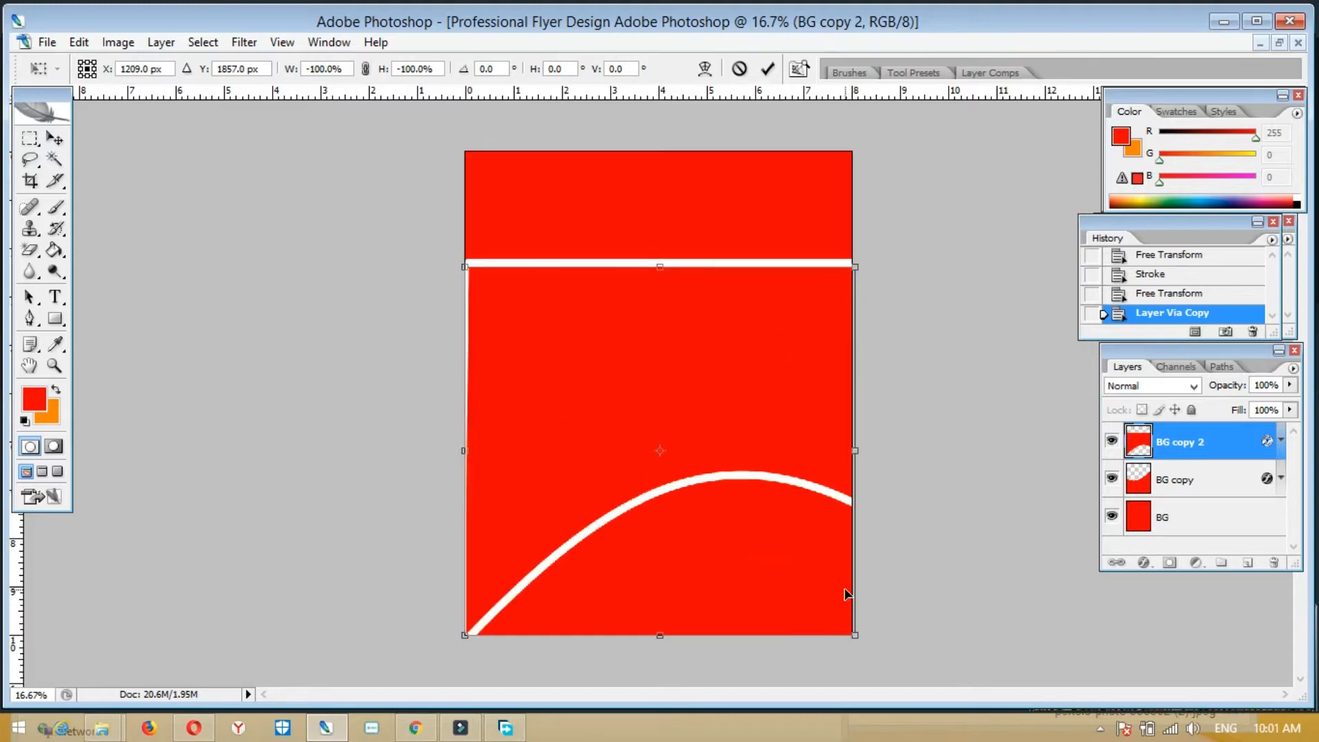
drag(748, 432, 749, 159)
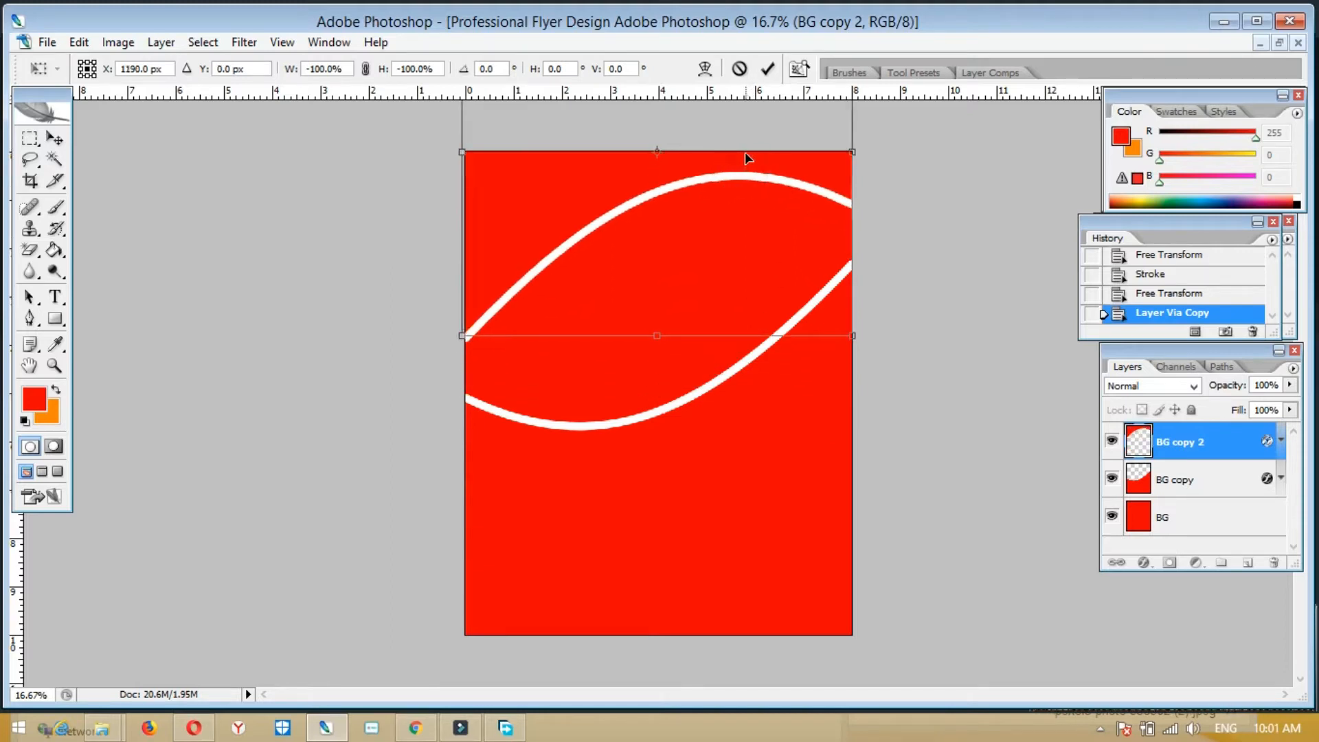
key(g)
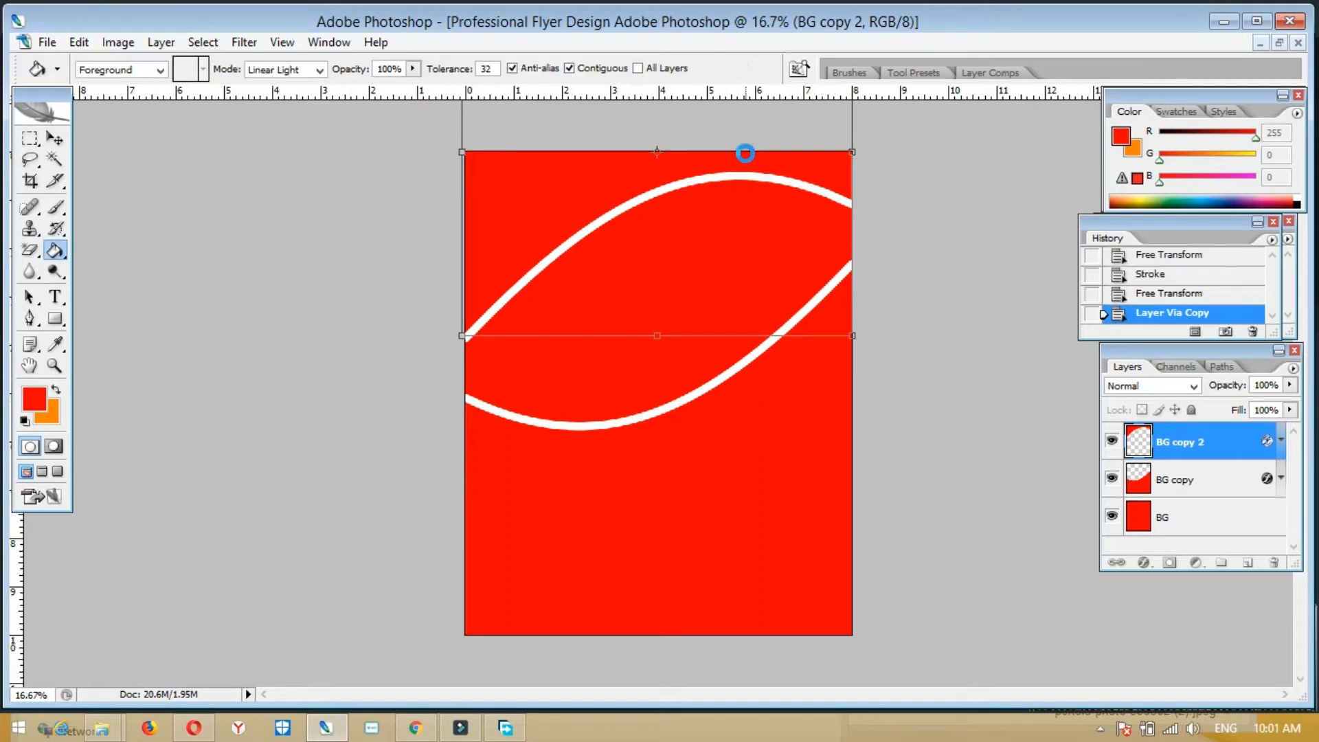
double_click(829, 244)
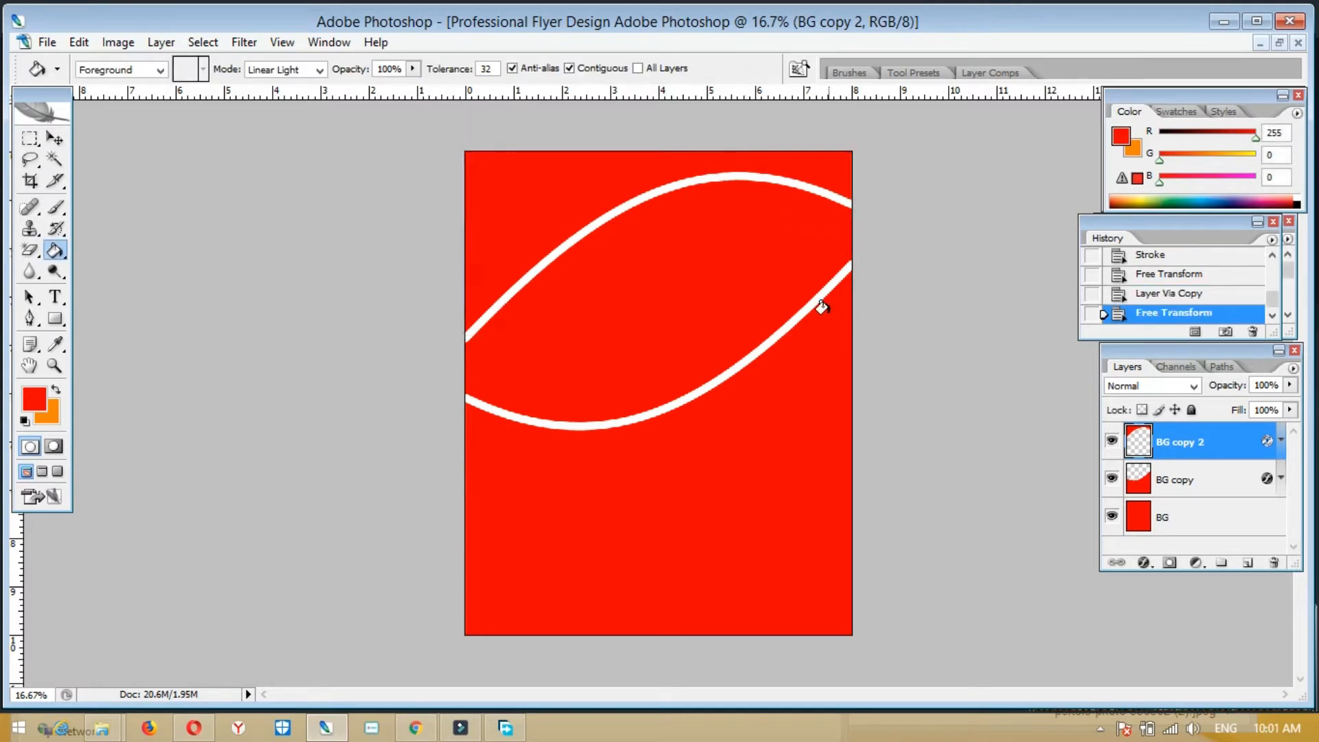
- Apply a dark navy (#001035) Color Overlay at 100% opacity to the BG copy 2 layer
key(v)
right_click(1172, 439)
click(1051, 305)
drag(559, 106, 1068, 97)
click(908, 354)
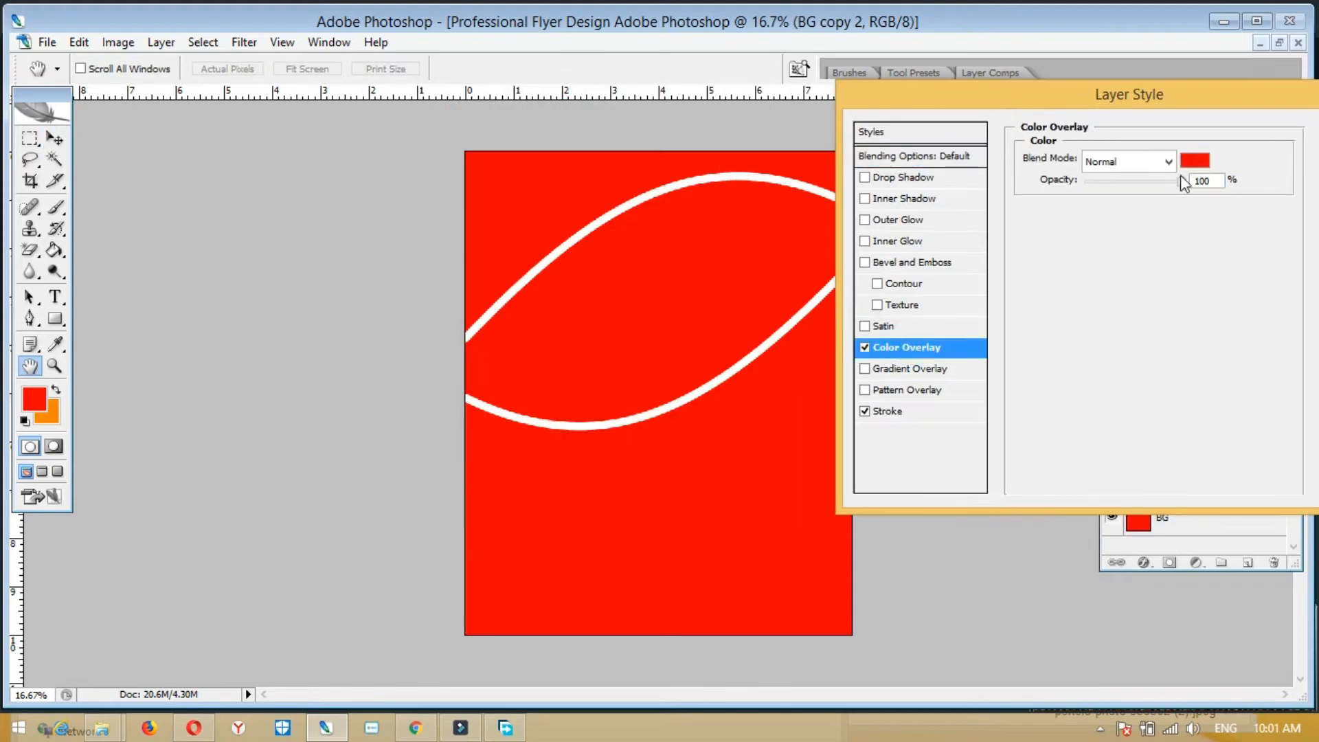
click(1188, 171)
drag(1130, 431, 1130, 282)
drag(1099, 323, 1107, 377)
click(1294, 175)
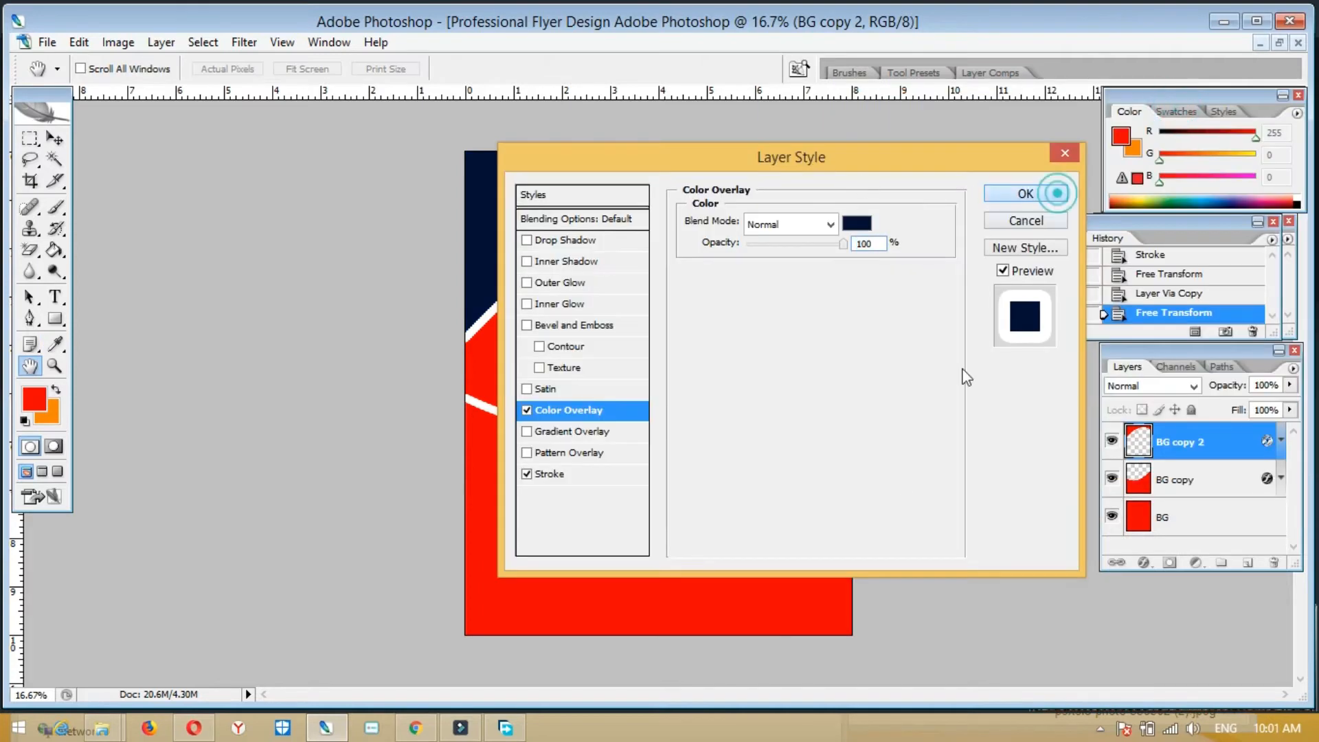
key(Return)
- Apply a Color Overlay to the lower BG copy shape, sampling the dark navy #001035 from the upper shape
key(v)
right_click(772, 538)
click(812, 564)
right_click(1161, 487)
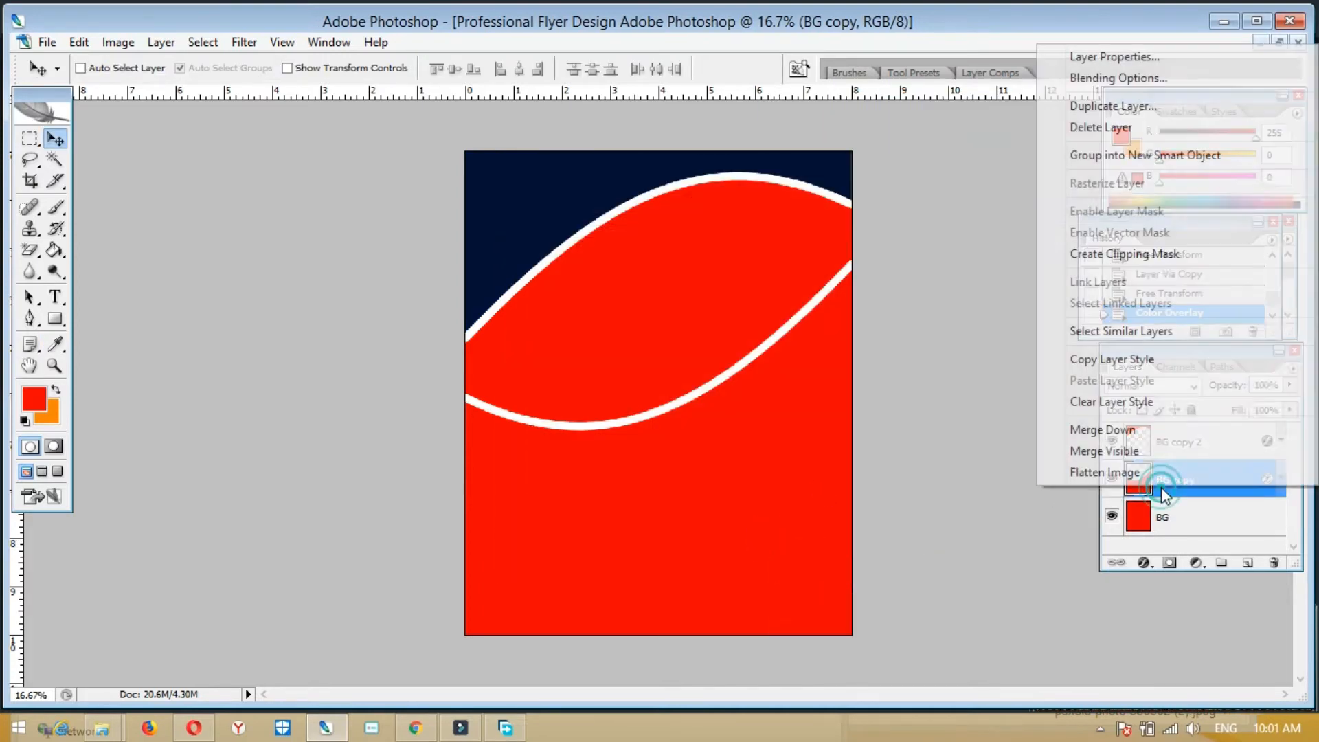
click(1149, 80)
drag(756, 155, 1007, 107)
click(810, 361)
click(1106, 194)
click(592, 203)
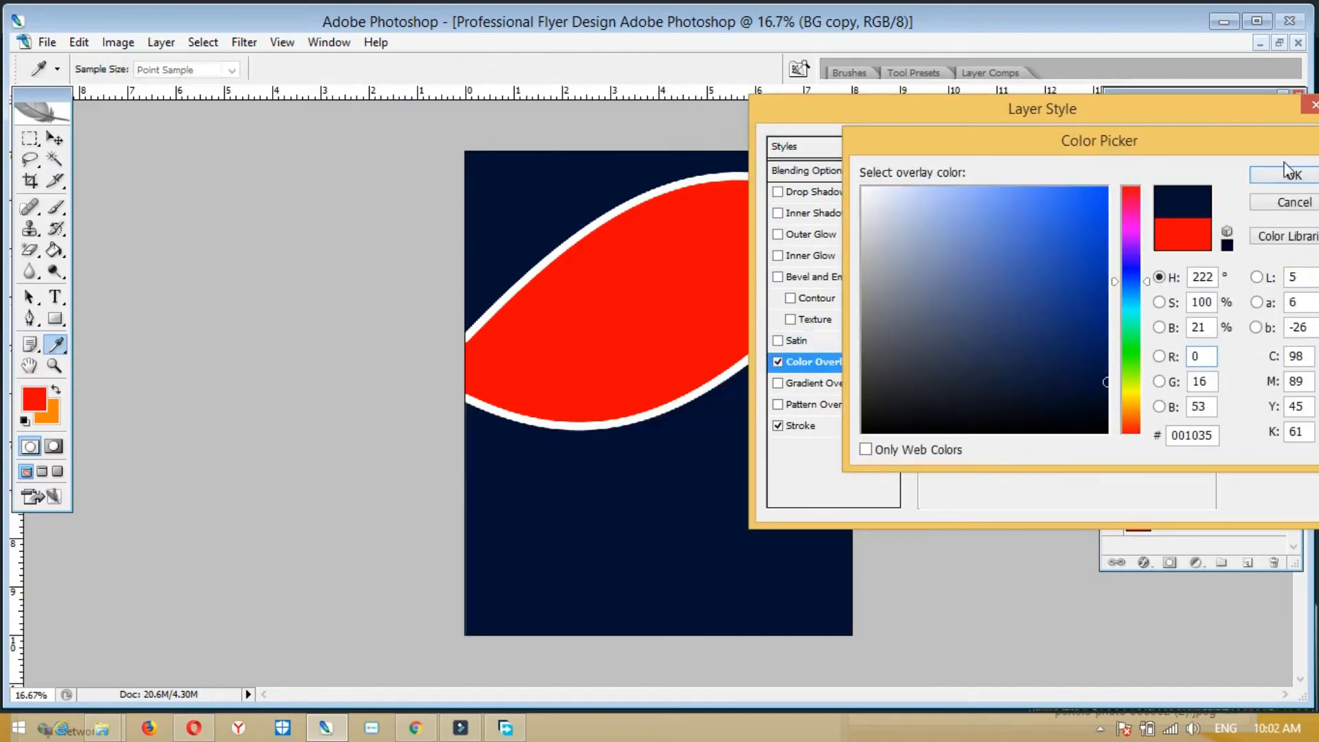
click(1291, 175)
click(1291, 144)
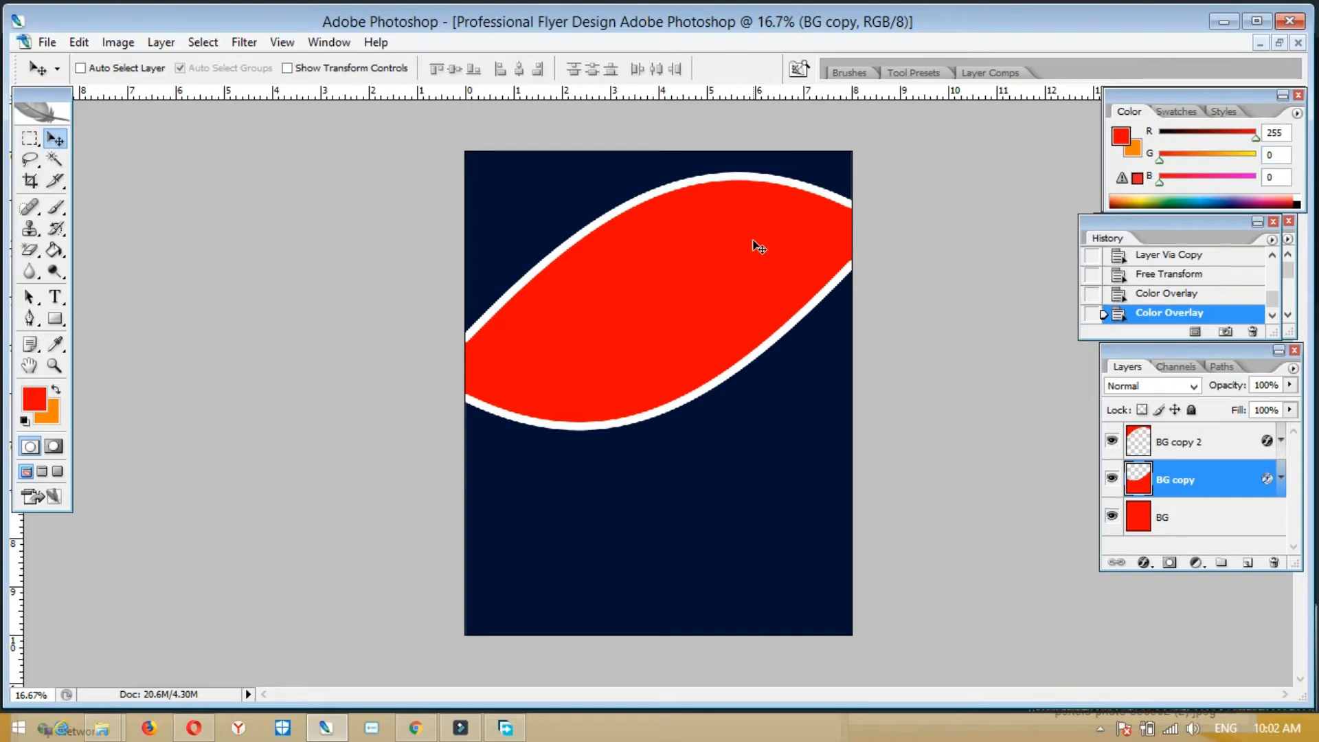
click(1277, 44)
drag(395, 137, 558, 81)
click(648, 92)
- Select the upper BG copy 2 shape and nudge it down in large increments to narrow the red band
right_click(708, 171)
click(683, 183)
key(shift+Down)
key(shift+Down)
key(shift+Down)
key(shift+Down)
key(shift+Down)
key(shift+Down)
key(shift+Down)
key(shift+Down)
key(shift+Down)
key(shift+Down)
key(shift+Down)
key(shift+Down)
key(shift+Down)
key(shift+Down)
key(shift+Down)
key(shift+Down)
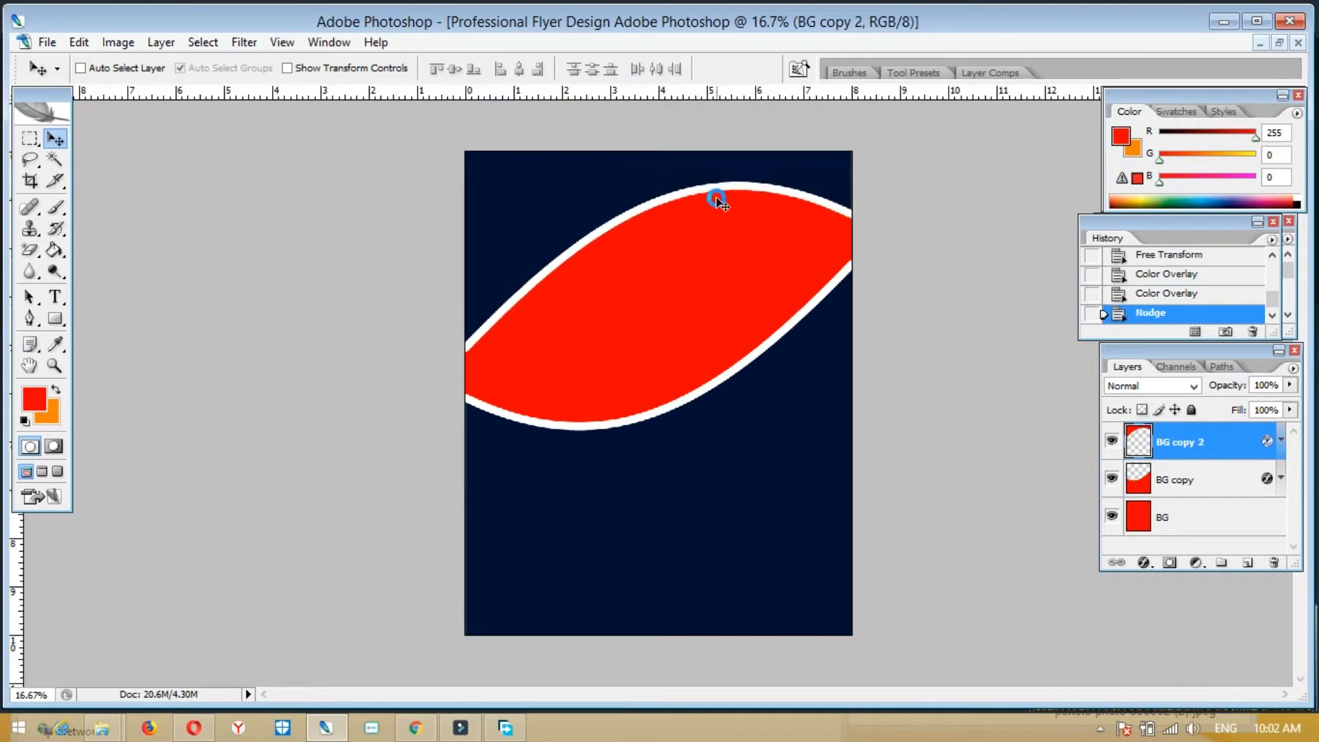
- Select the lower BG copy shape and nudge it down in large increments
right_click(753, 383)
click(762, 391)
key(shift+Down)
key(shift+Down)
key(shift+Down)
key(shift+Down)
key(shift+Down)
key(shift+Down)
key(shift+Down)
key(shift+Down)
key(shift+Down)
key(shift+Down)
key(shift+Down)
key(shift+Down)
key(shift+Down)
key(shift+Down)
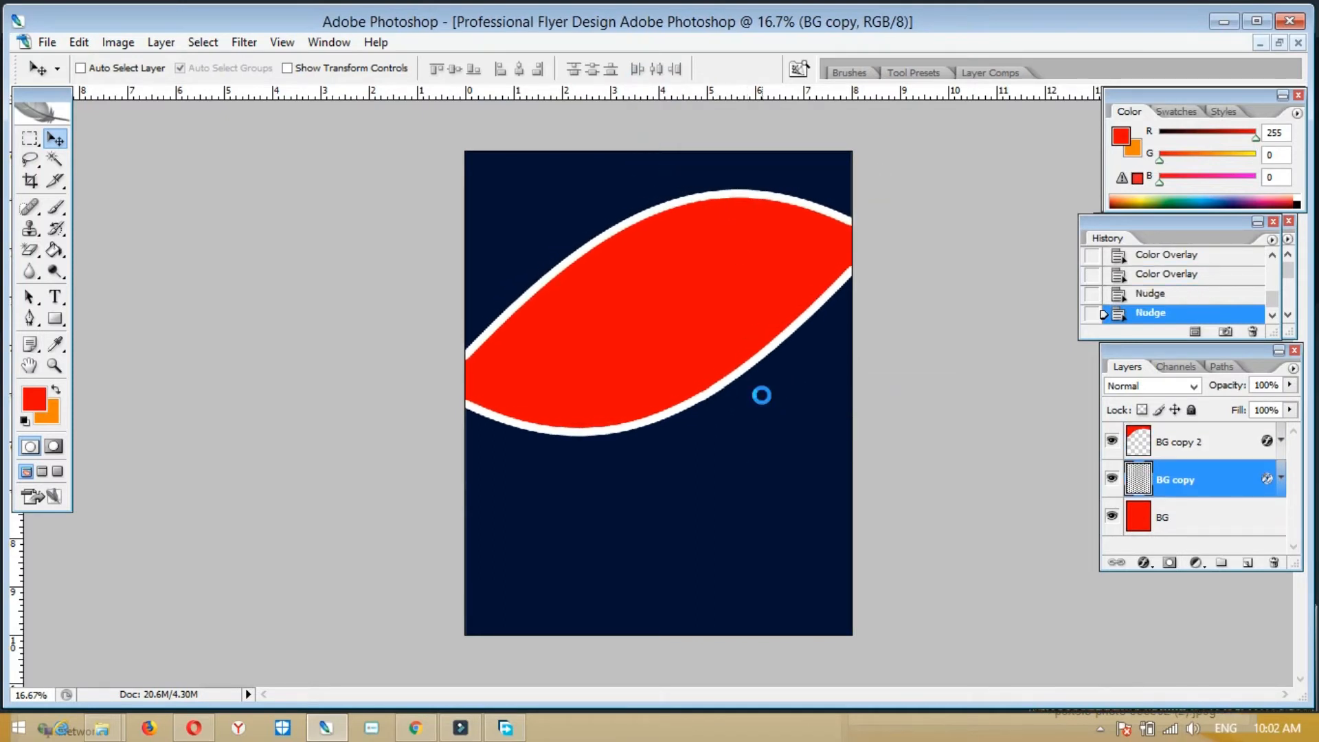
- Add a Drop Shadow to BG copy 2 with 100% opacity, 38 px distance, 19% spread and 141 px size
right_click(649, 183)
click(694, 197)
right_click(1176, 446)
click(1107, 38)
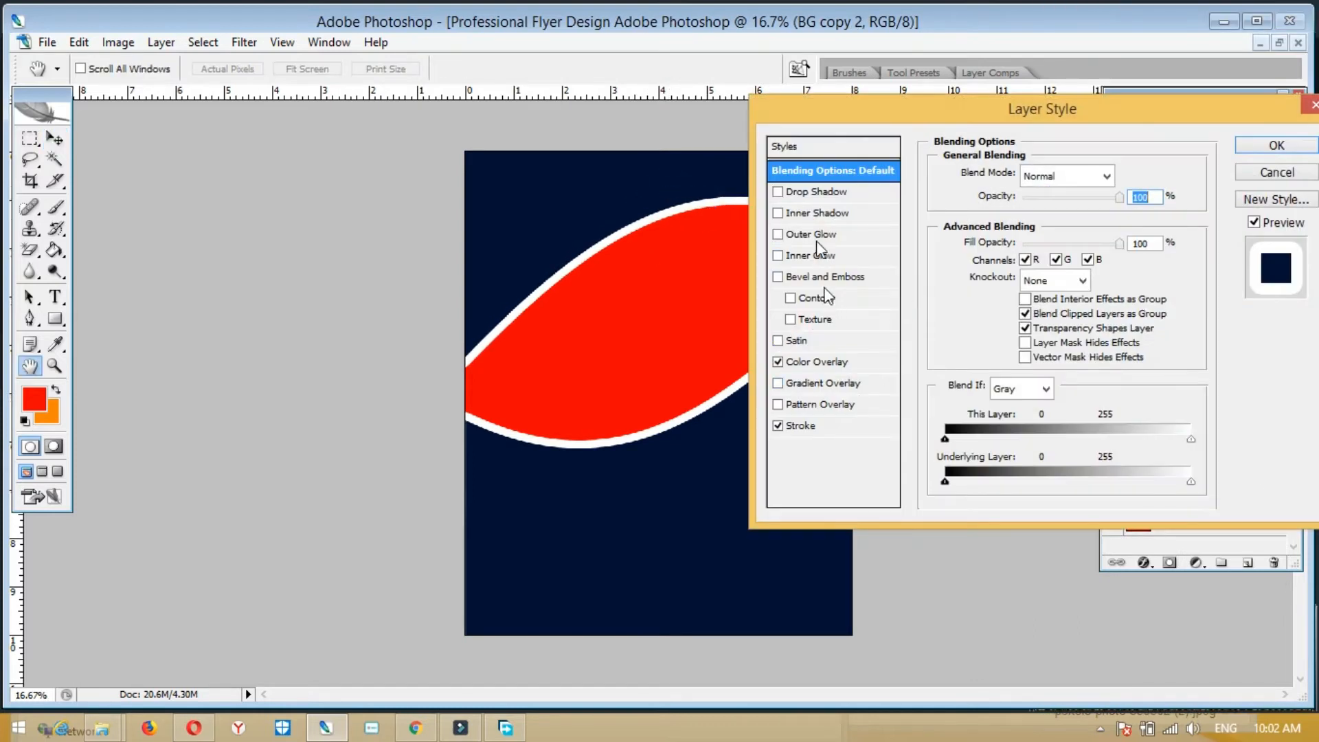
click(815, 193)
drag(1015, 217, 1035, 256)
drag(1041, 114, 1155, 159)
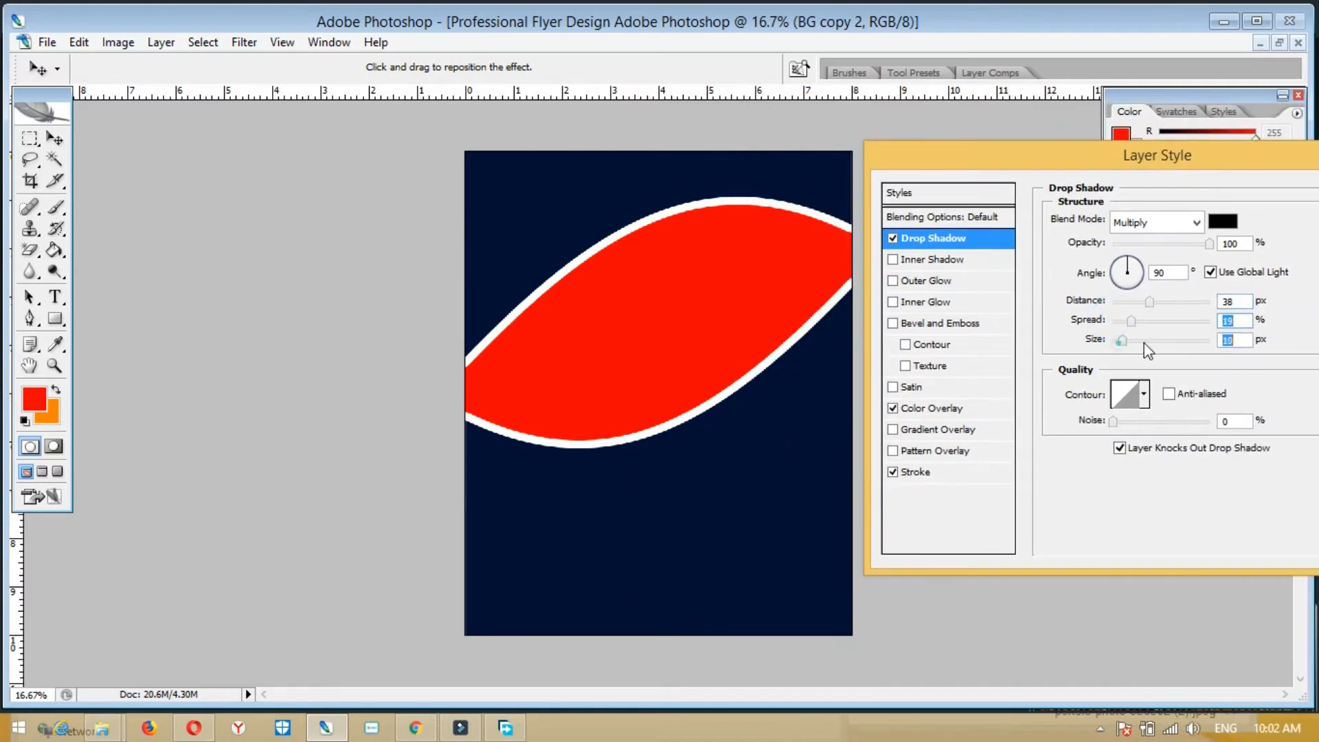
click(914, 261)
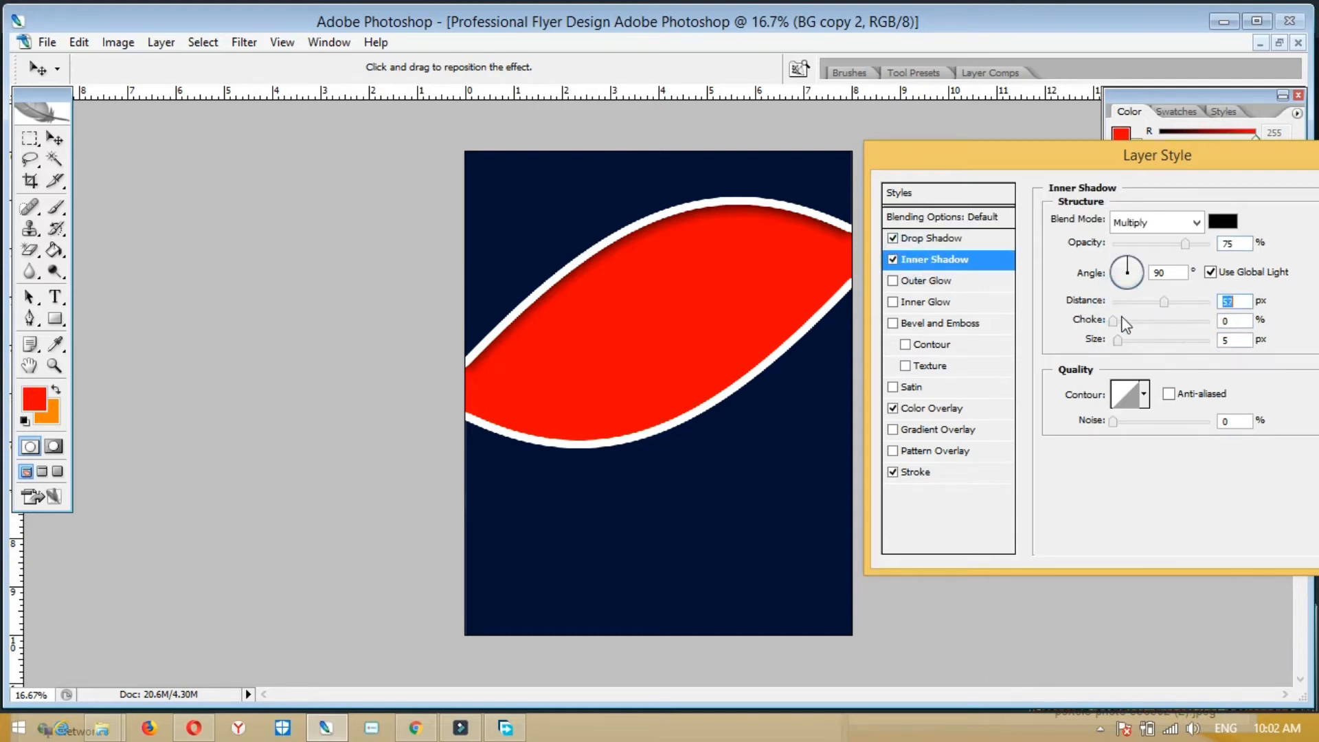
drag(1118, 340, 1153, 341)
drag(1185, 244, 1209, 244)
click(892, 259)
- Increase the distance and spread of BG copy 2's drop shadow and apply the layer style
click(924, 236)
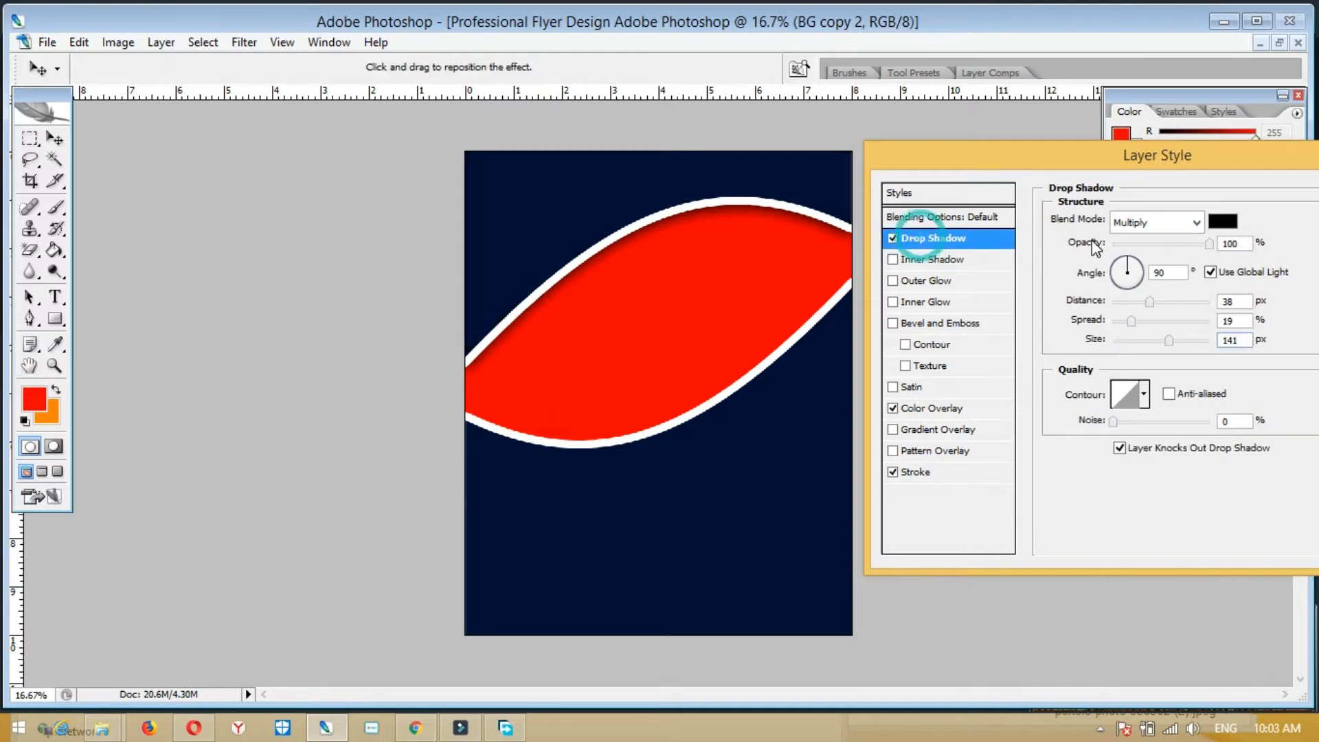
mouse_move(1159, 301)
mouse_down()
mouse_move(1175, 301)
mouse_move(1148, 322)
mouse_up()
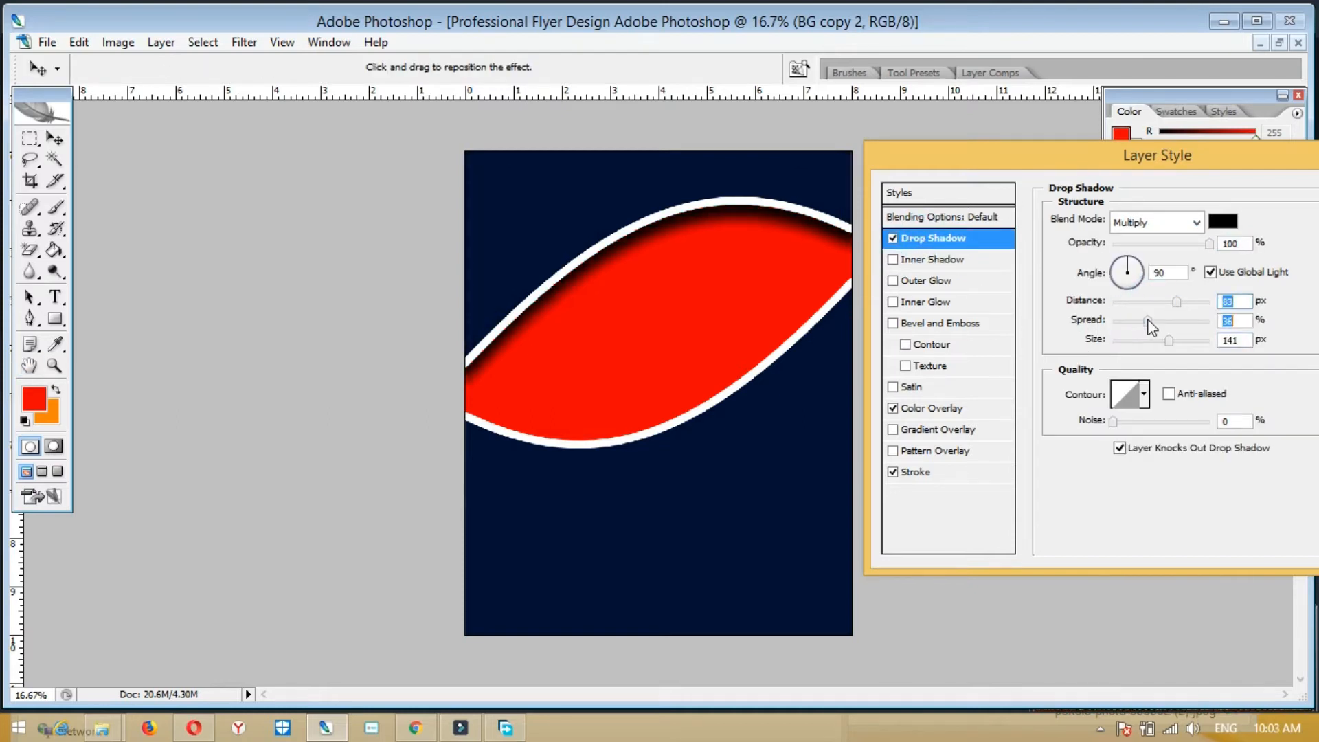
drag(1197, 171, 1079, 171)
click(1266, 197)
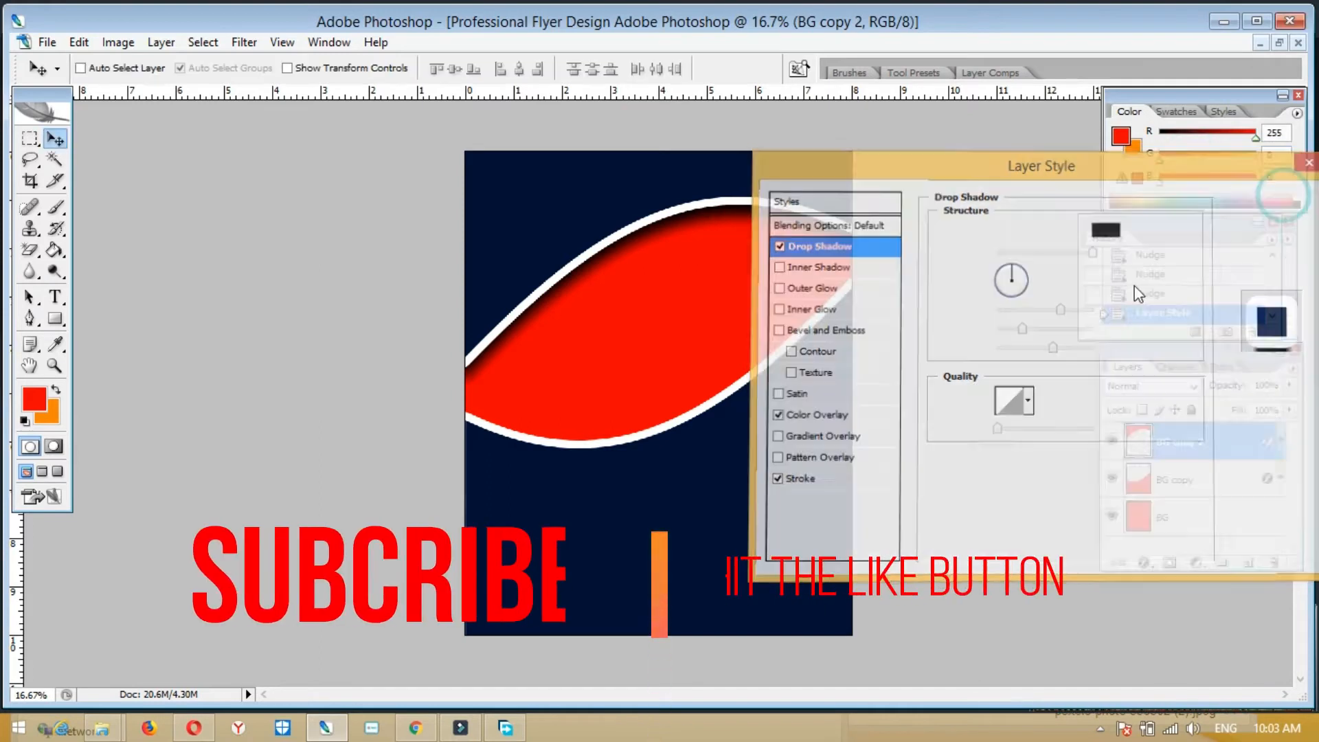
- Copy the layer style of BG copy 2 and paste it onto the BG copy layer
right_click(1193, 437)
key(Escape)
click(1175, 479)
right_click(1171, 478)
key(Escape)
- Set BG copy's drop shadow to a -90° angle and 23 px distance, and apply the style
right_click(1182, 482)
click(1128, 83)
click(828, 245)
click(1014, 275)
drag(1030, 307, 1011, 306)
drag(1028, 174, 371, 234)
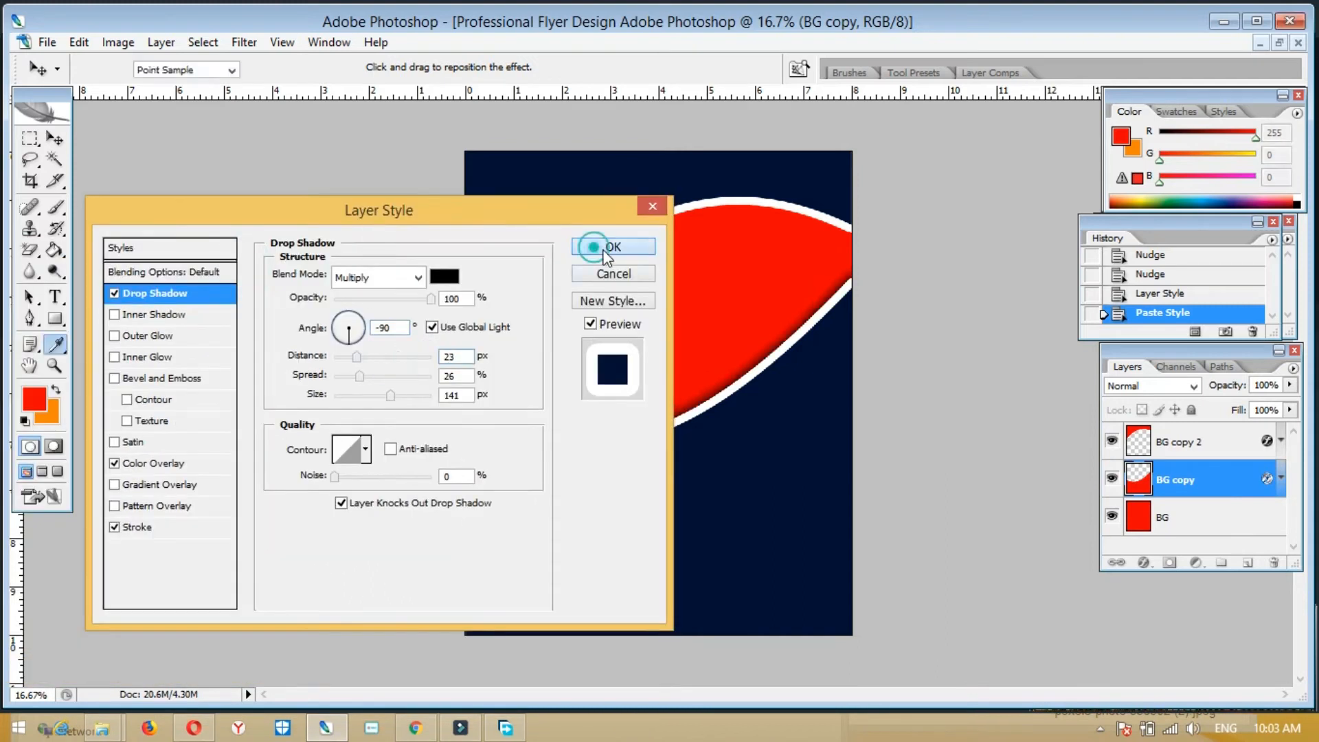
click(613, 250)
- Select the upper BG copy 2 shape and paste the copied layer style onto it
right_click(738, 180)
click(751, 185)
right_click(1192, 443)
click(1075, 340)
- Re-angle the drop shadow of BG copy 2 so it falls inward along the upper curve, and apply the style
right_click(707, 179)
click(742, 180)
right_click(1238, 445)
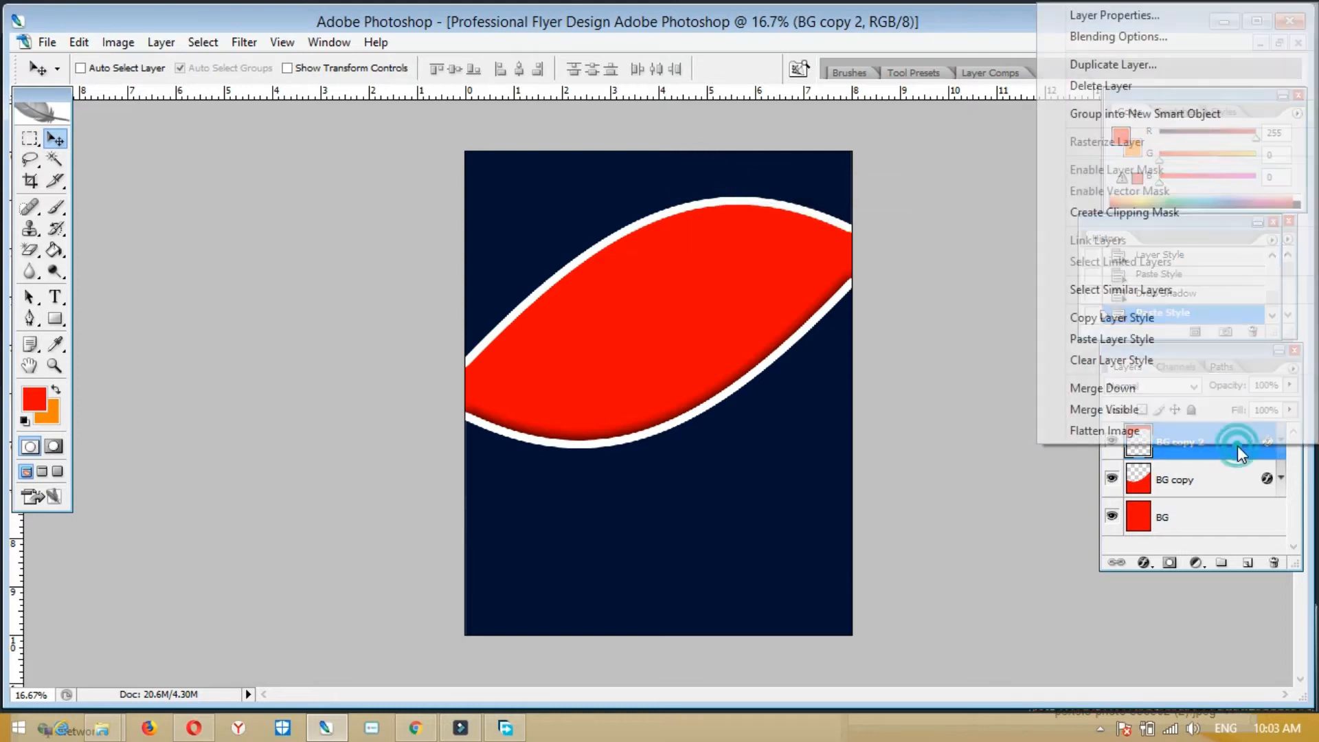
click(1099, 36)
drag(361, 250, 920, 371)
click(774, 130)
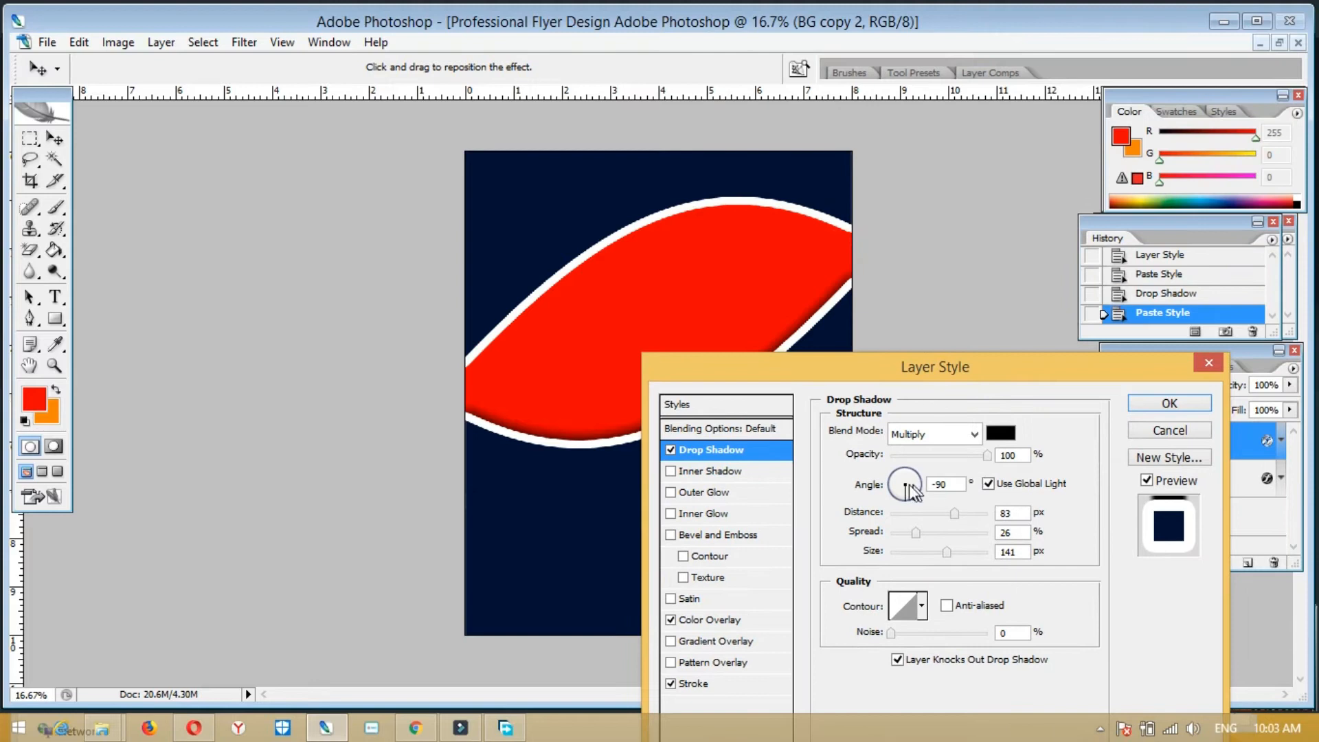
drag(893, 472, 891, 482)
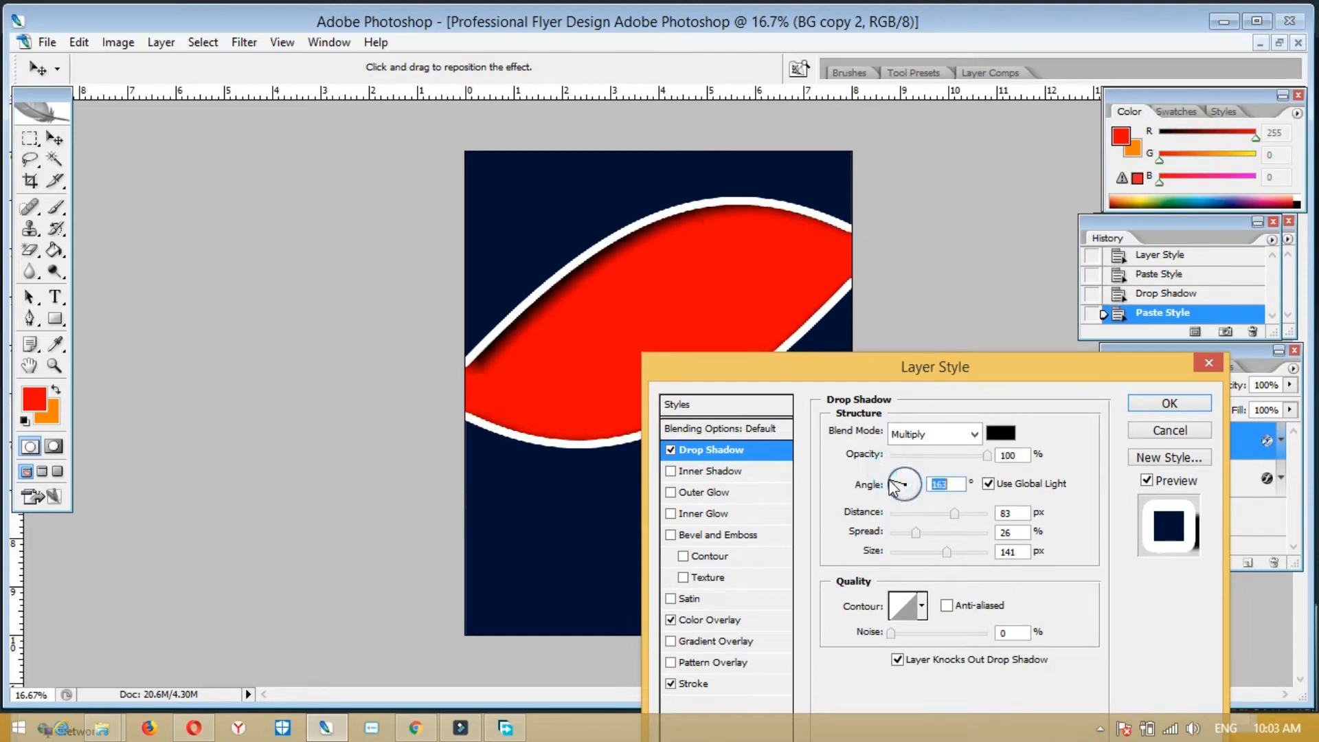
click(887, 488)
click(900, 487)
click(1167, 404)
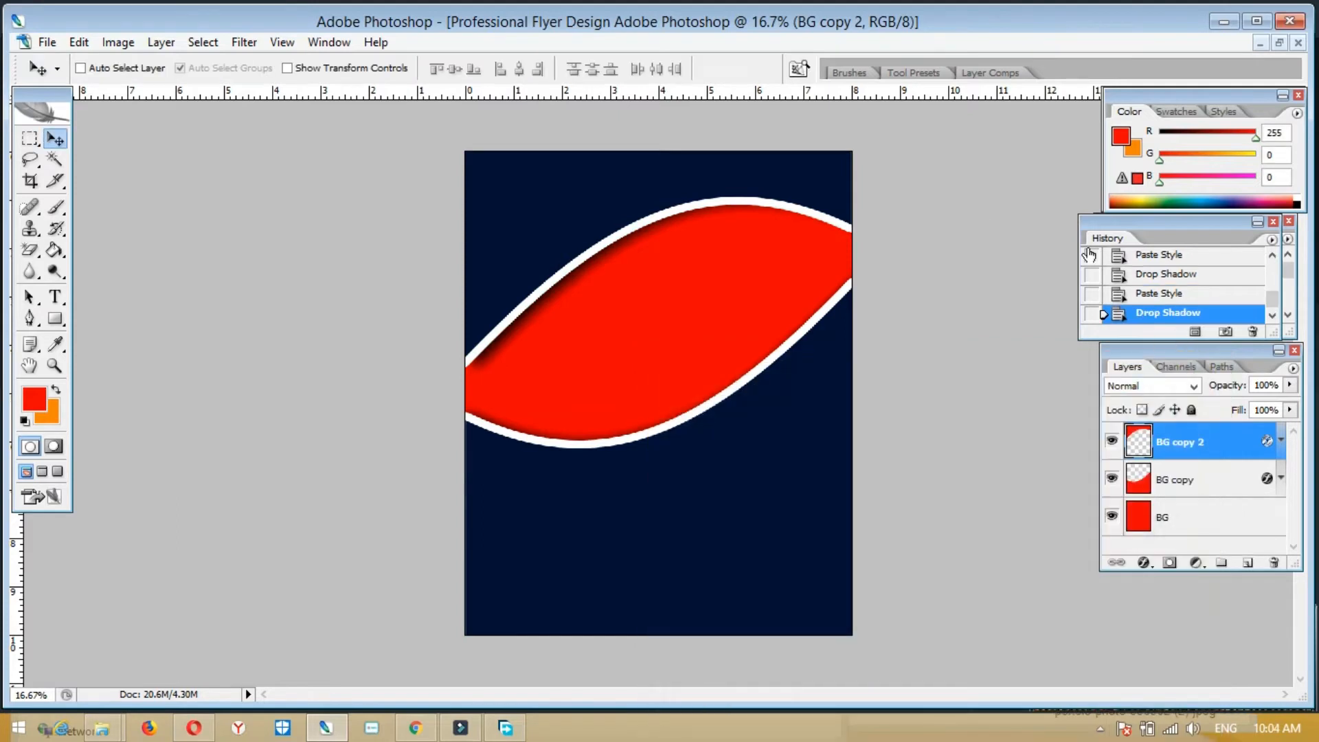
- Copy the skyline photo 5cbf3c8fb14bf426443fd865.jpeg into the flyer and place its layer between BG copy and BG
click(1279, 43)
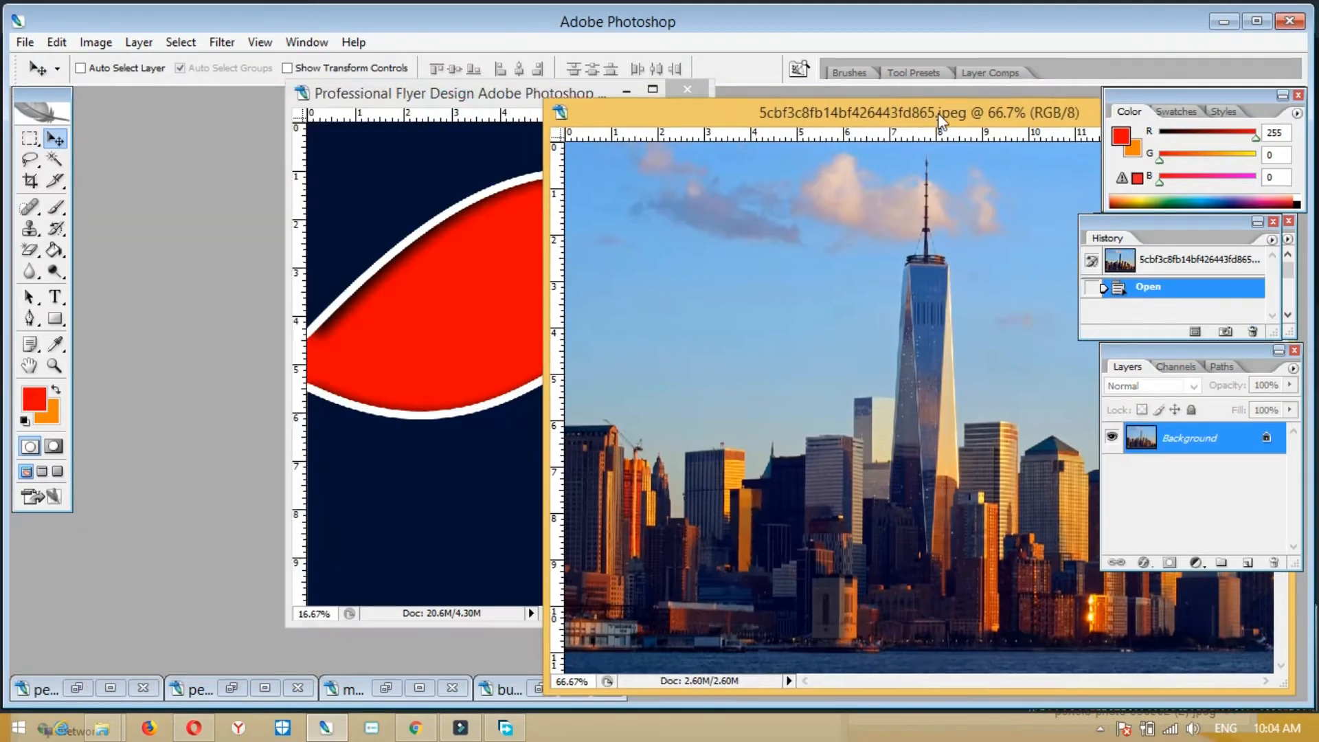
drag(938, 118, 919, 313)
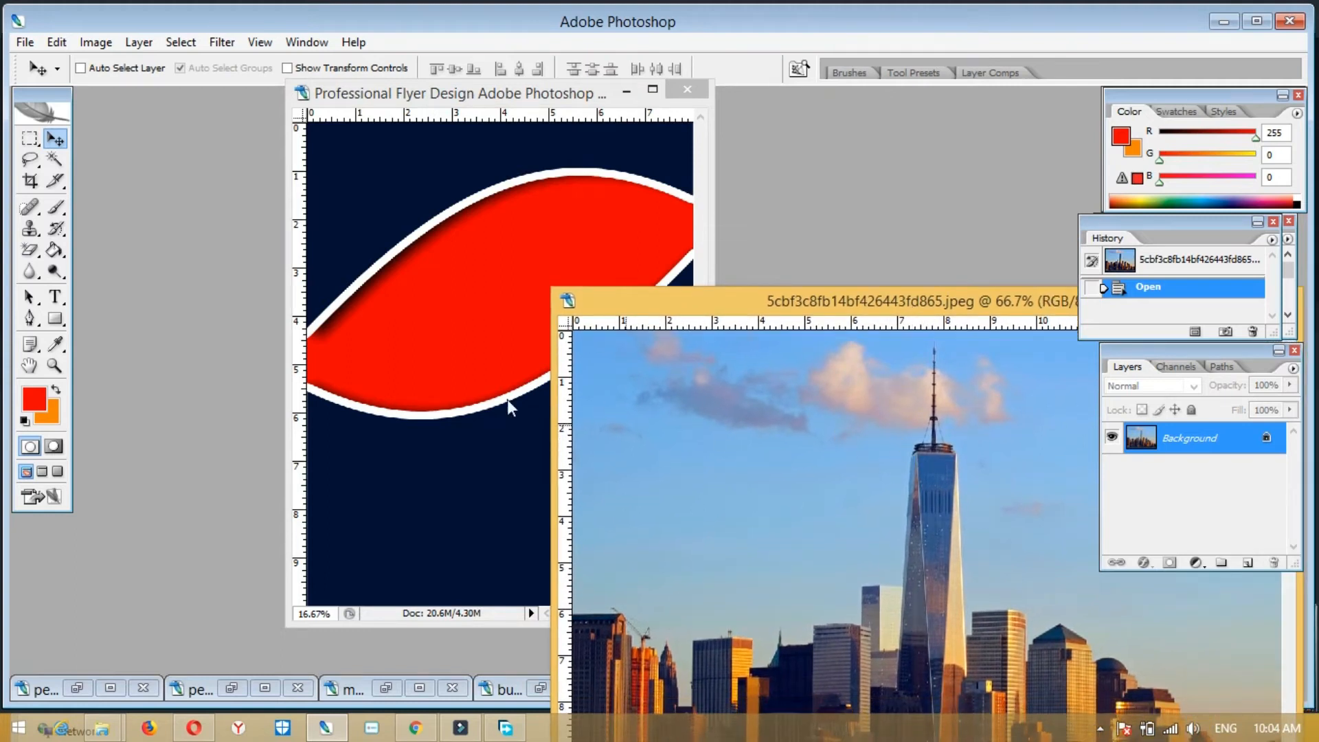
drag(838, 302, 853, 192)
drag(957, 398, 471, 298)
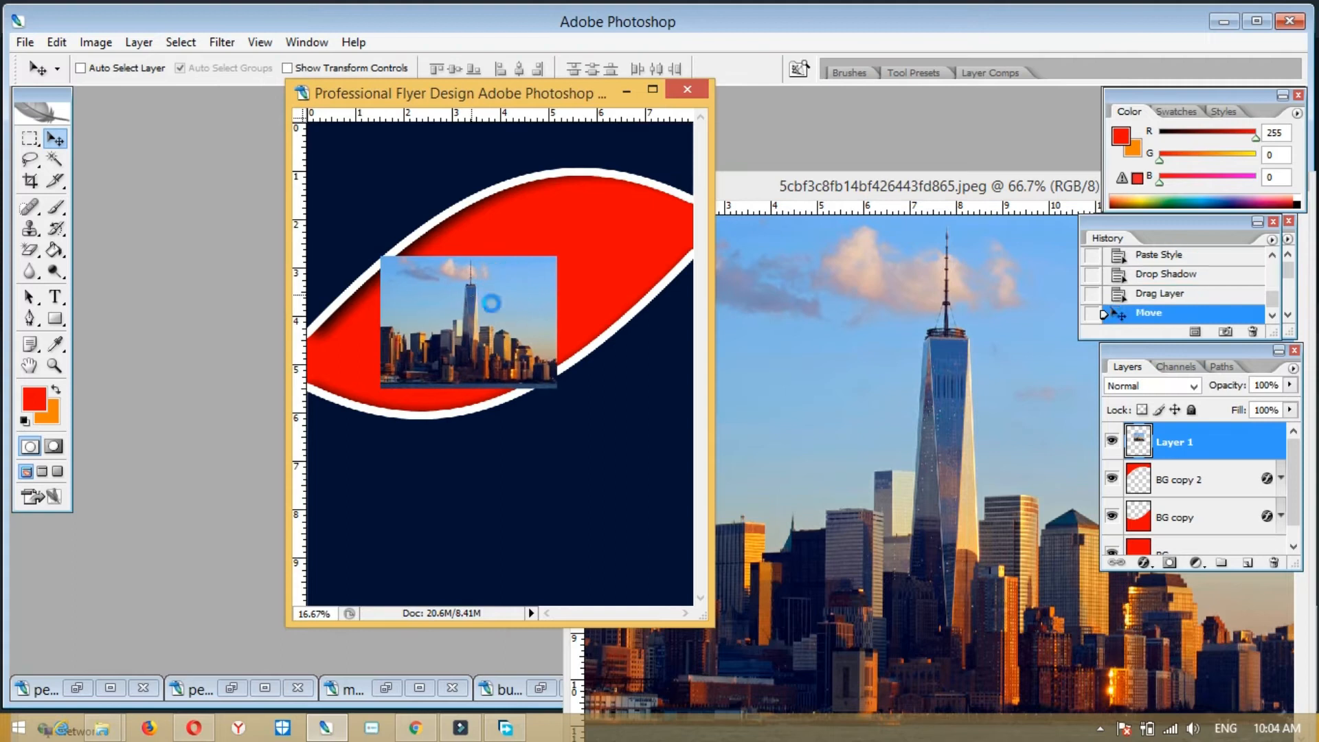
drag(1166, 443, 1181, 506)
- Scale the skyline photo to about 265% and position it to fill the curved opening
key(ctrl+t)
drag(557, 256, 683, 161)
drag(626, 253, 677, 284)
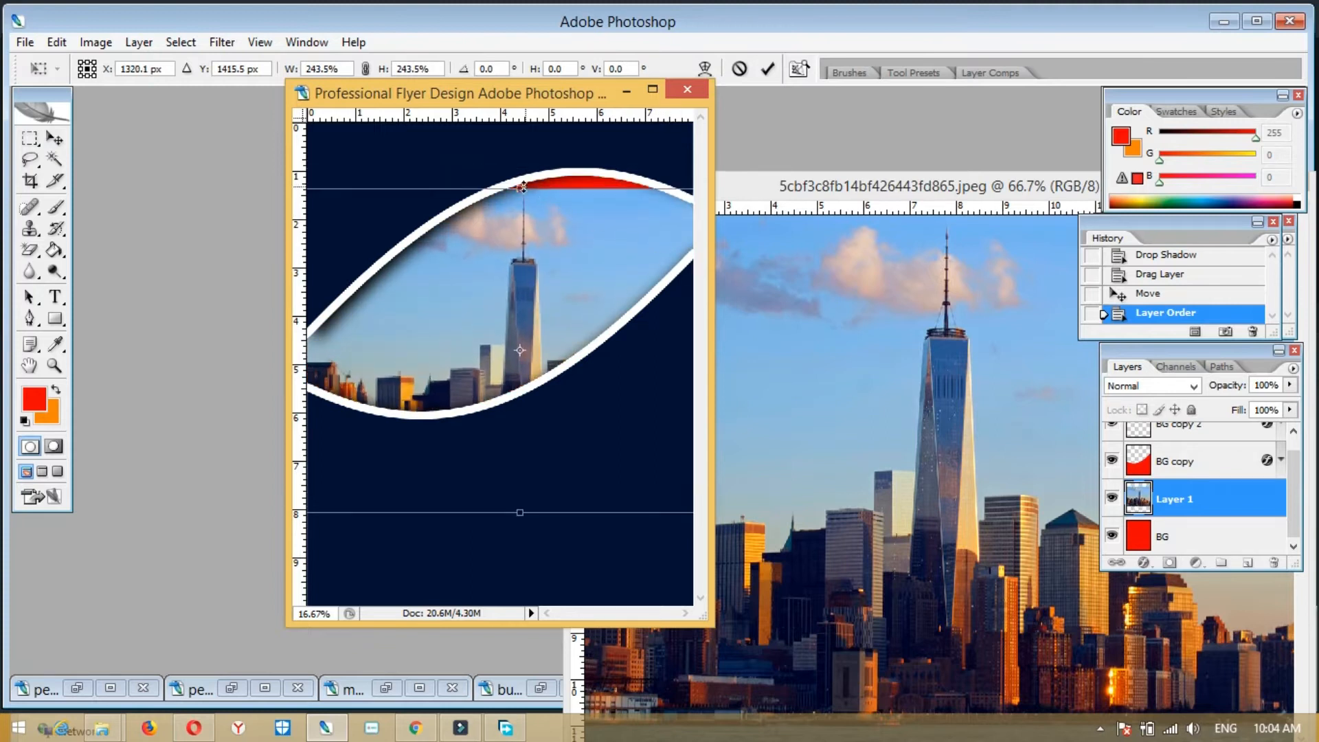
click(653, 91)
drag(893, 217, 916, 200)
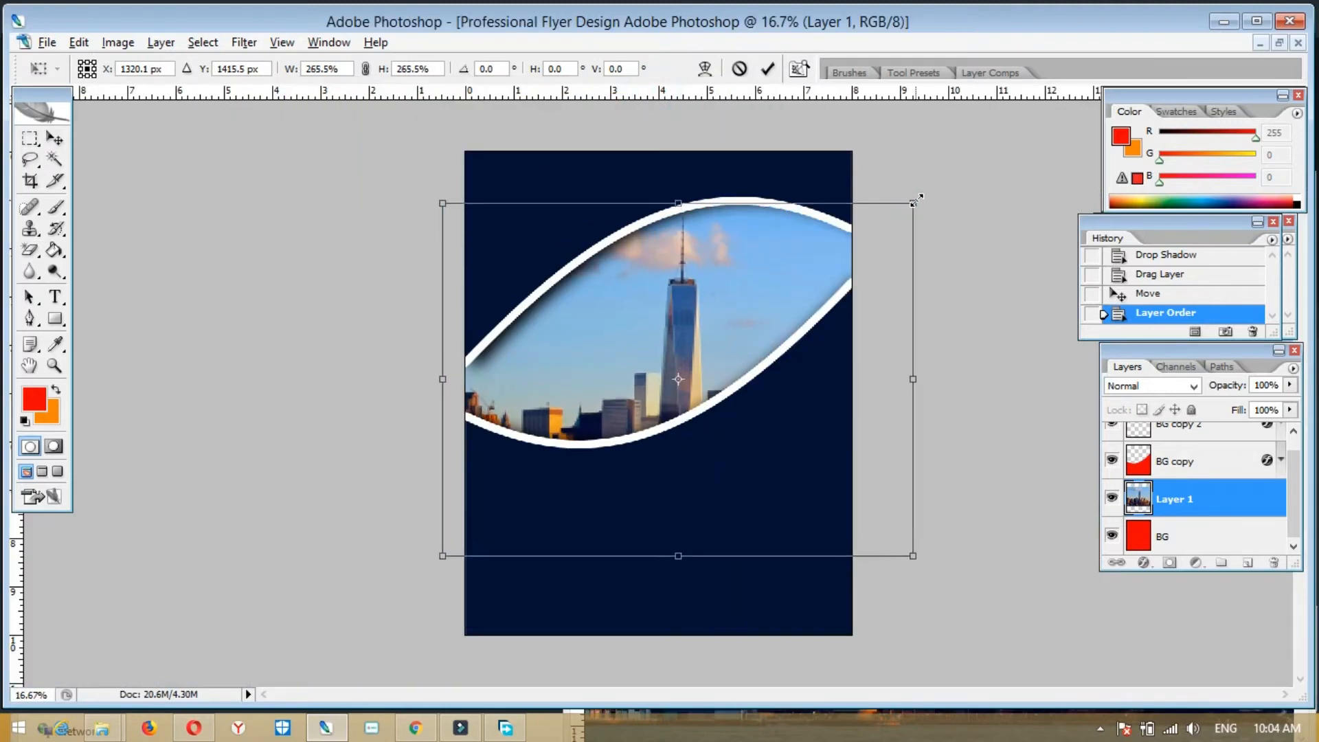
key(Return)
- Select the lower navy BG copy shape and nudge it down by about an inch to widen the opening
right_click(790, 395)
click(798, 410)
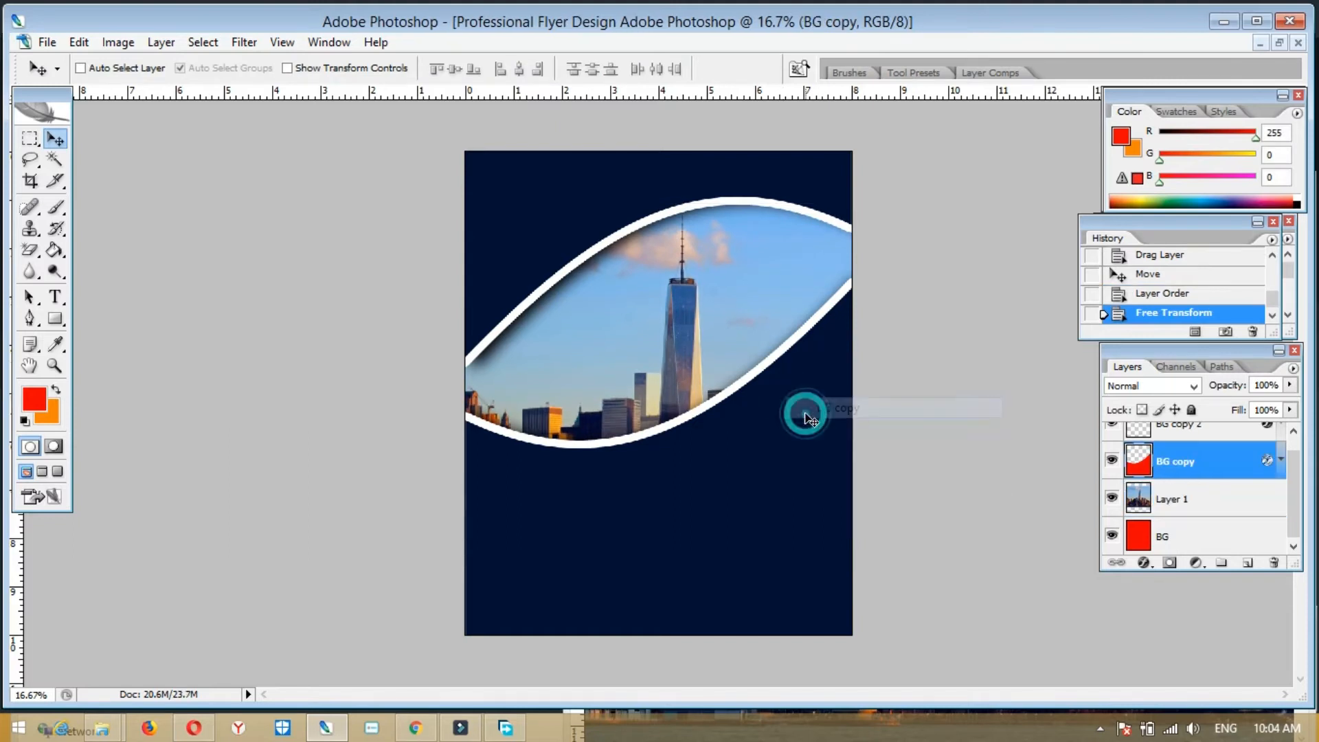
key(Down)
key(Down)
key(Down)
key(Down)
key(shift+Down)
key(shift+Down)
key(shift+Down)
key(shift+Down)
key(shift+Down)
key(shift+Down)
key(shift+Down)
key(shift+Down)
key(shift+Down)
key(shift+Down)
key(shift+Down)
key(shift+Down)
key(shift+Down)
key(shift+Down)
key(shift+Down)
key(shift+Down)
key(shift+Down)
key(shift+Down)
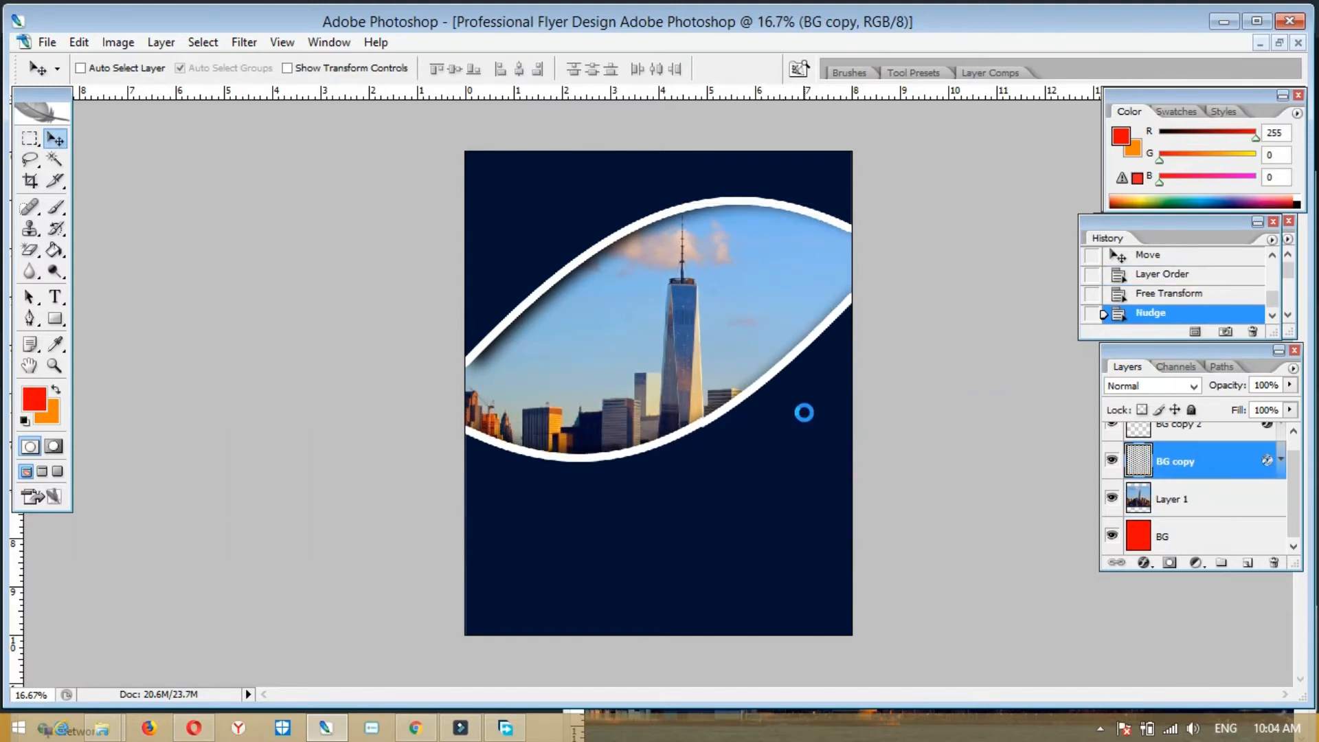
key(shift+Down)
key(shift+Down)
key(shift+Down)
key(shift+Down)
key(shift+Down)
key(shift+Down)
key(shift+Down)
key(shift+Down)
key(shift+Down)
key(shift+Down)
key(shift+Down)
key(shift+Down)
key(shift+Down)
key(shift+Down)
key(shift+Down)
key(shift+Down)
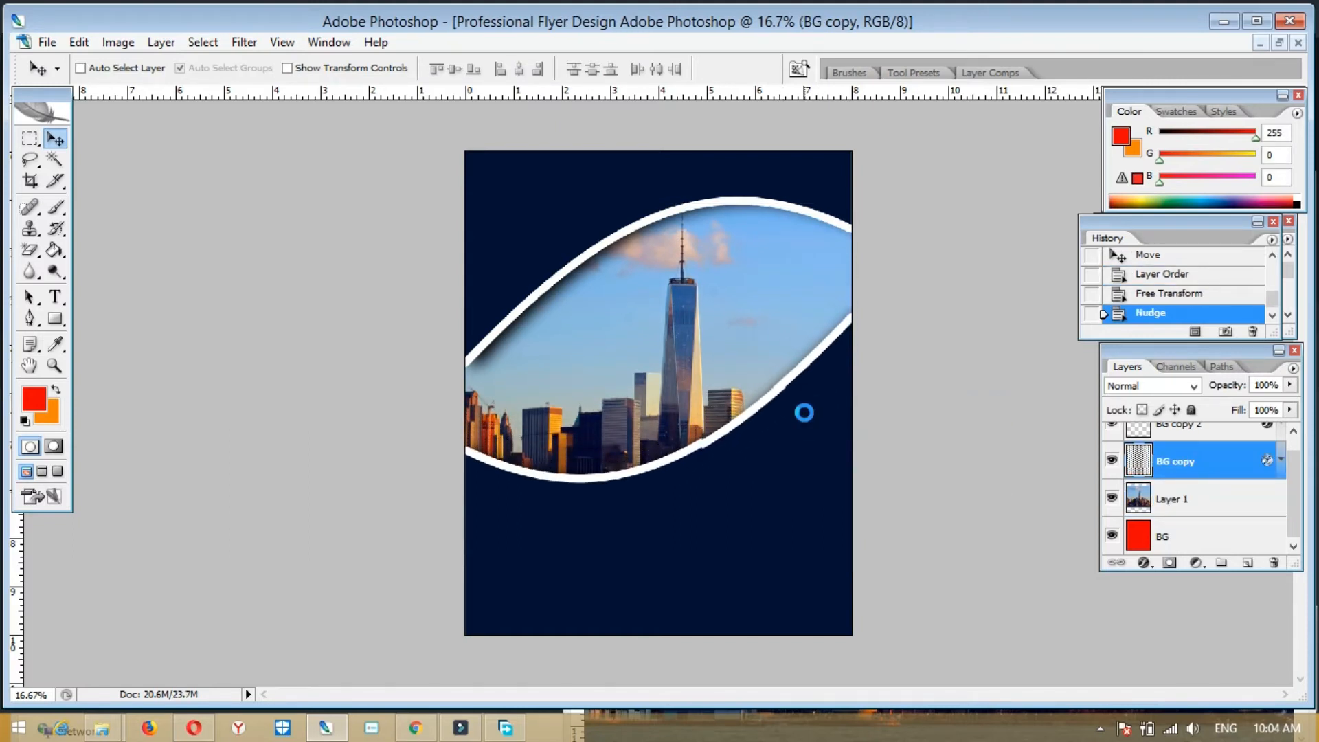
- Nudge the upper navy BG copy 2 shape and the skyline photo slightly upward
right_click(626, 198)
click(670, 211)
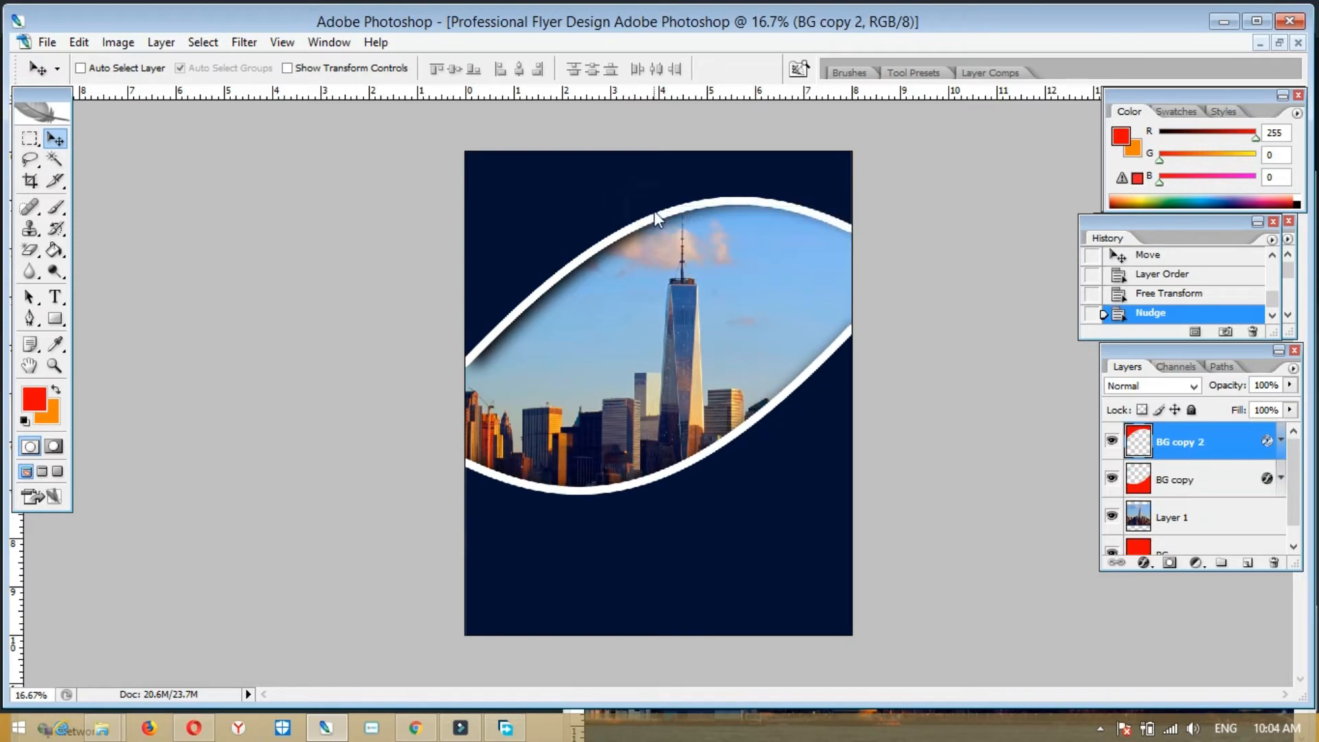
key(shift+Up)
key(shift+Up)
key(shift+Up)
key(shift+Up)
key(shift+Up)
key(shift+Up)
key(shift+Up)
key(shift+Up)
right_click(737, 239)
click(780, 260)
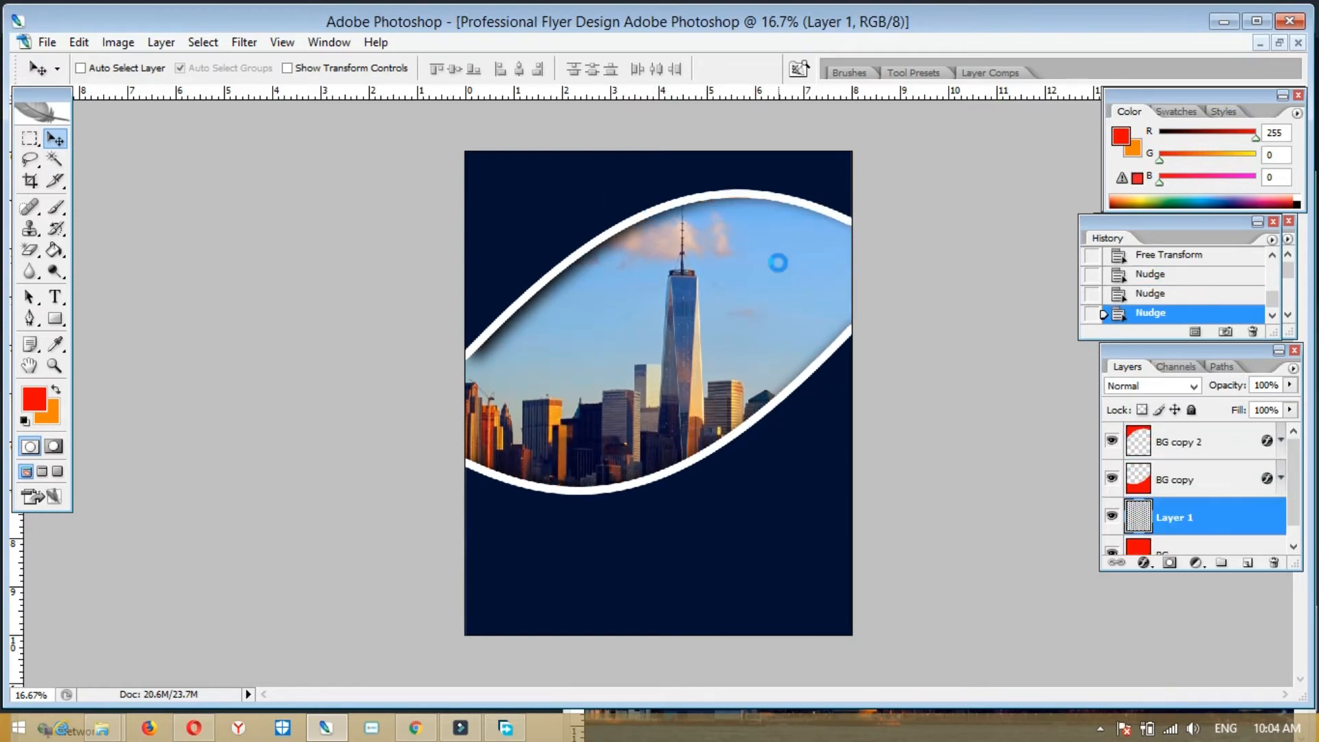
- Close the original skyline image and bring up buildings.jpg beside the flyer
click(1279, 43)
drag(849, 181, 358, 207)
key(ctrl+w)
click(544, 692)
drag(485, 105, 455, 374)
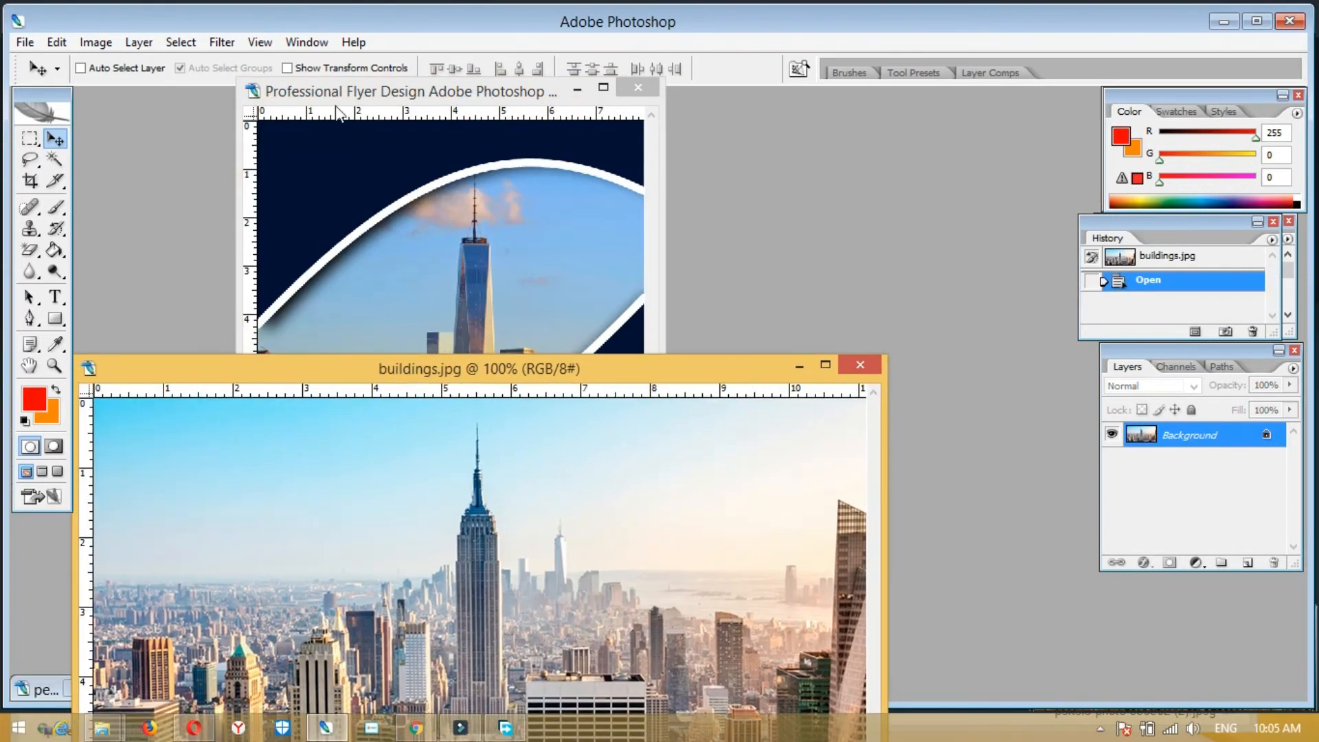
- Add a new layer named cirl above BG copy 2 in the flyer
click(453, 323)
click(1185, 443)
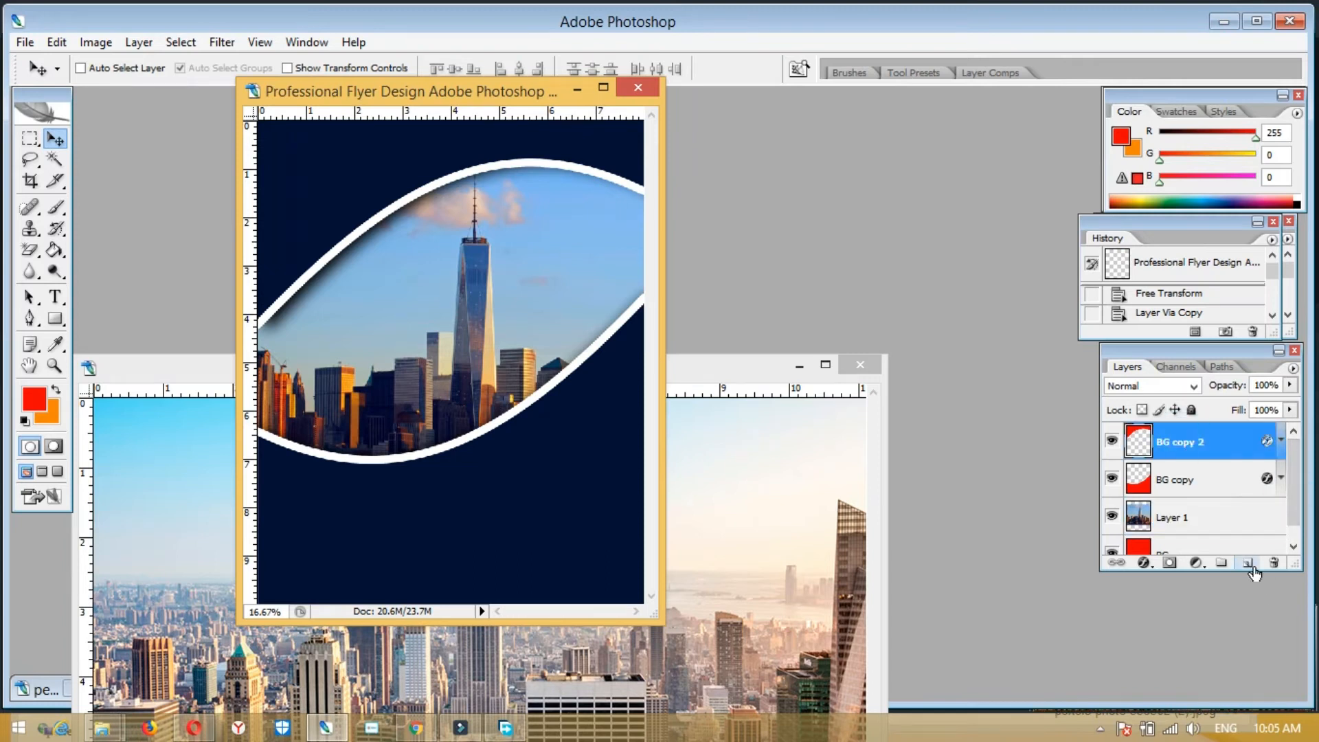
alt+click(1217, 563)
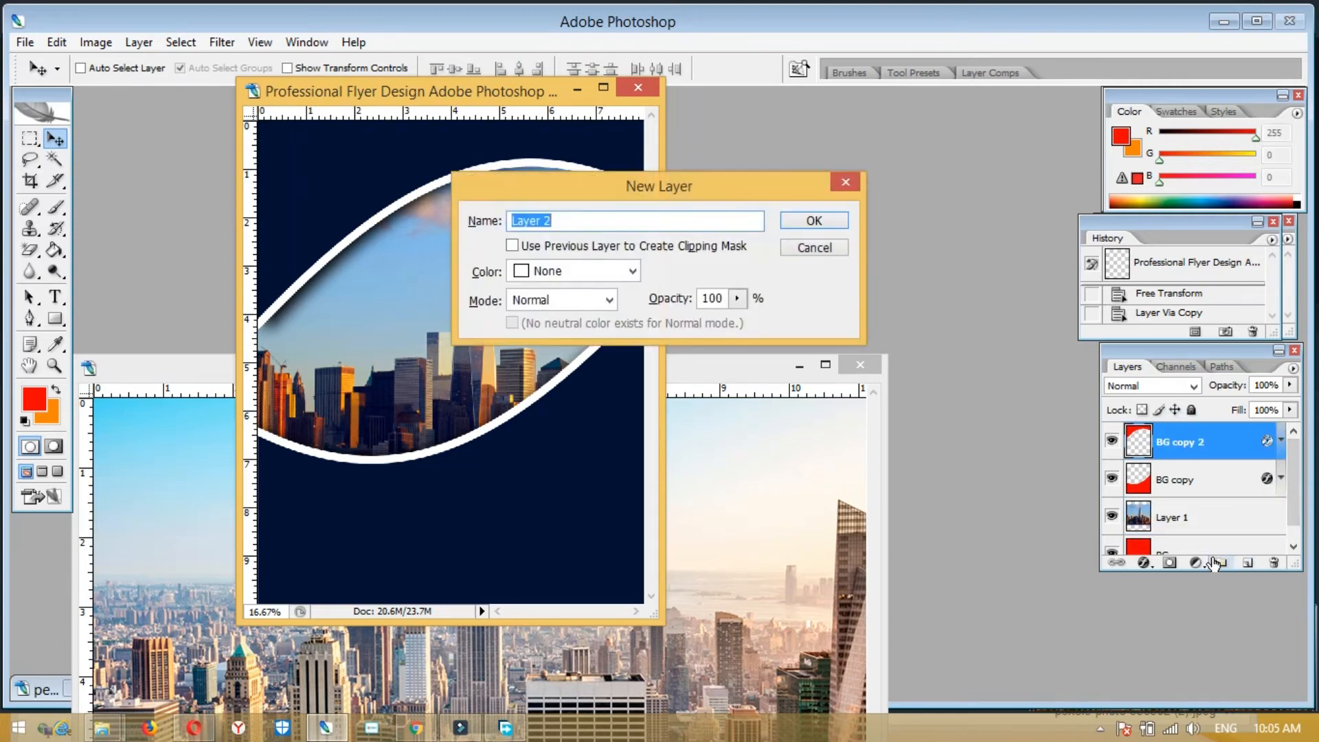
text(cirl)
key(Return)
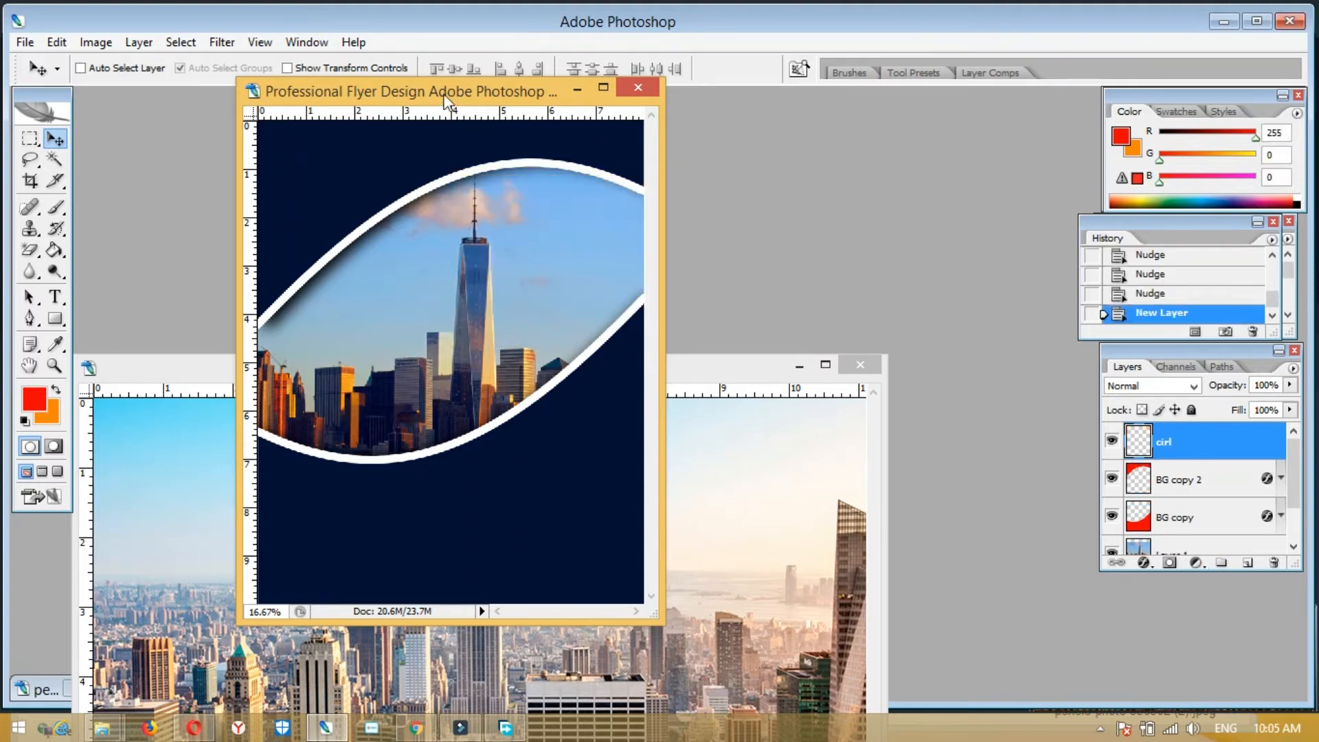
- Draw a red circle about 2 inches wide with the Ellipse tool in the flyer's lower-left area
drag(445, 108, 587, 99)
click(55, 318)
click(116, 355)
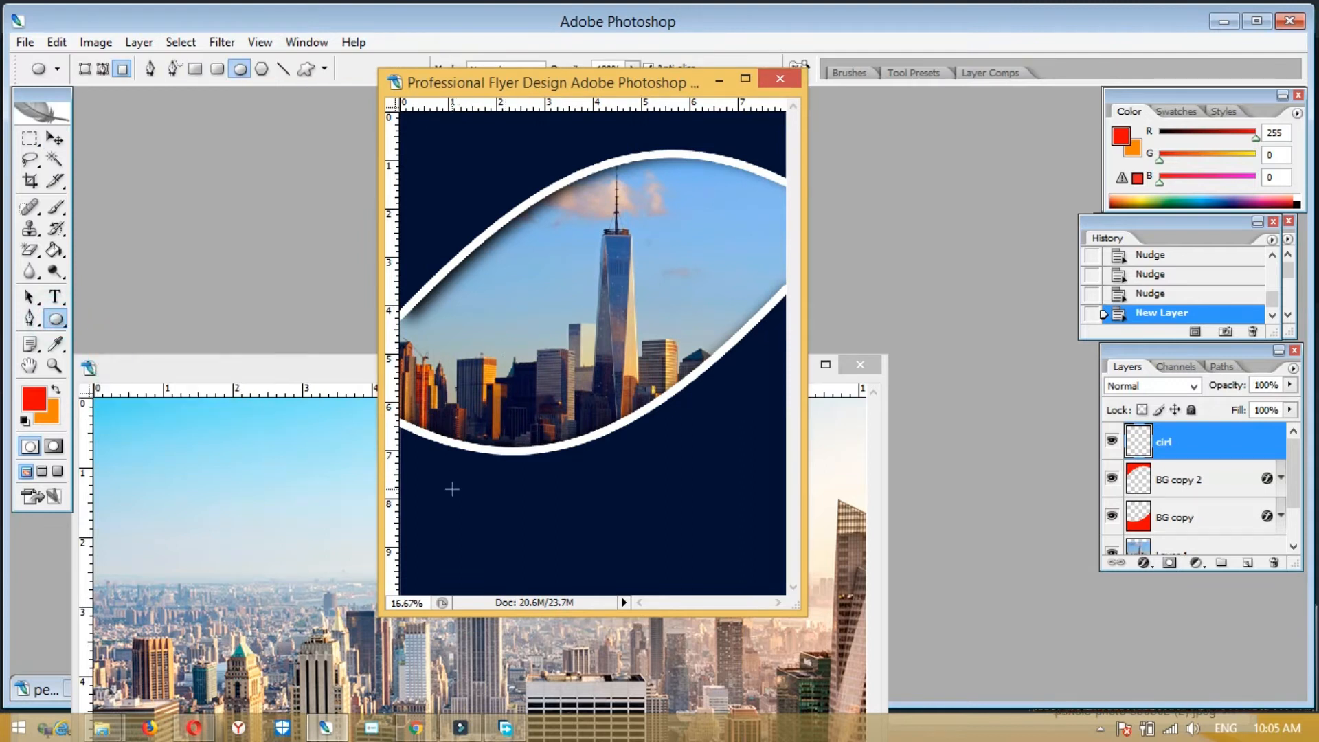
drag(439, 488, 534, 583)
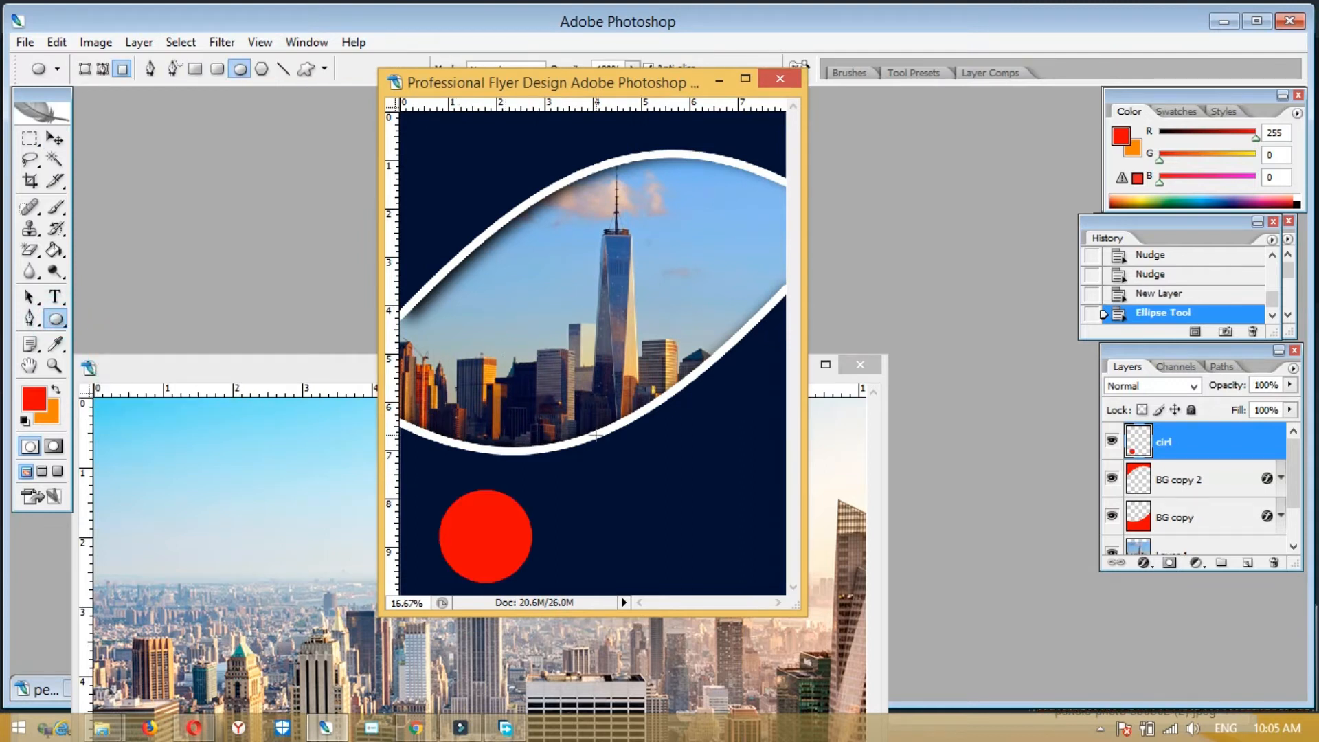
- Duplicate the red circle twice and arrange the three circles beneath the lower curve, with the rightmost one higher
click(745, 79)
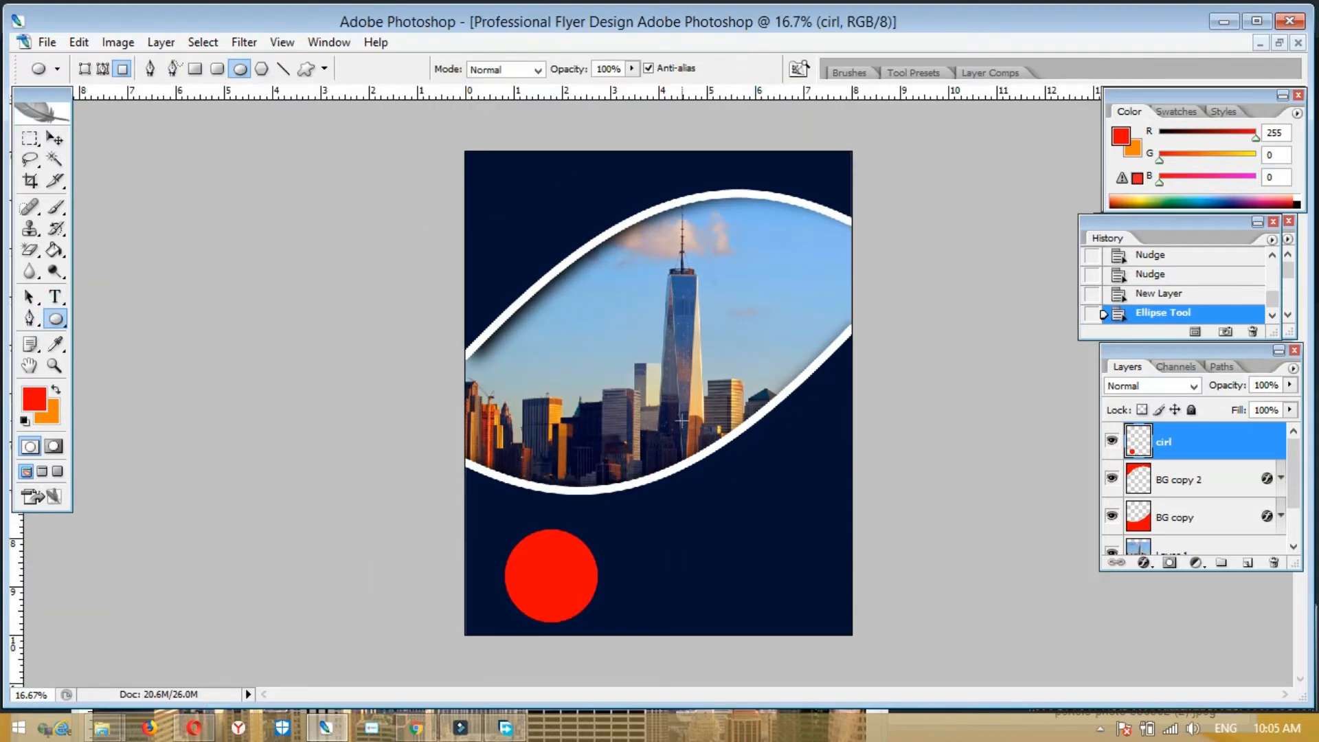
key(v)
drag(567, 583, 683, 544)
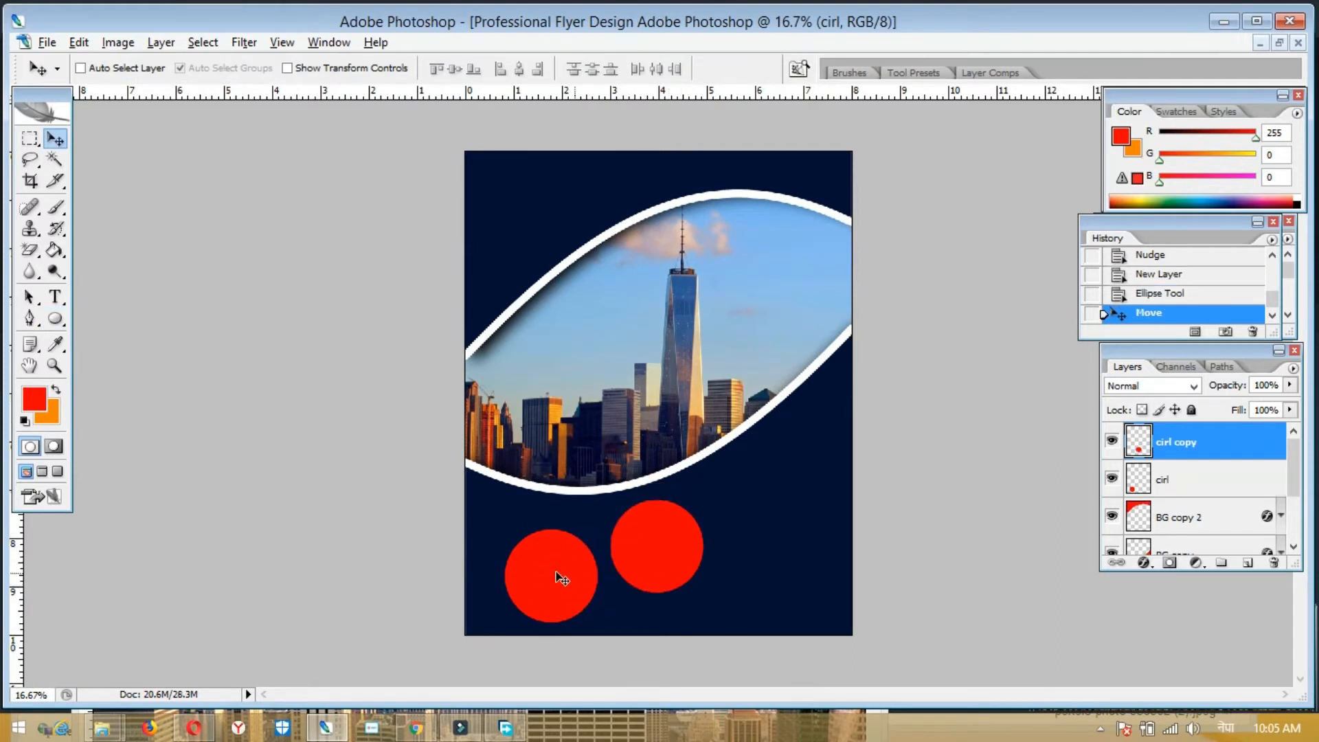
ctrl+click(559, 583)
drag(559, 582, 541, 553)
ctrl+click(642, 558)
drag(653, 550, 721, 502)
drag(750, 506, 757, 507)
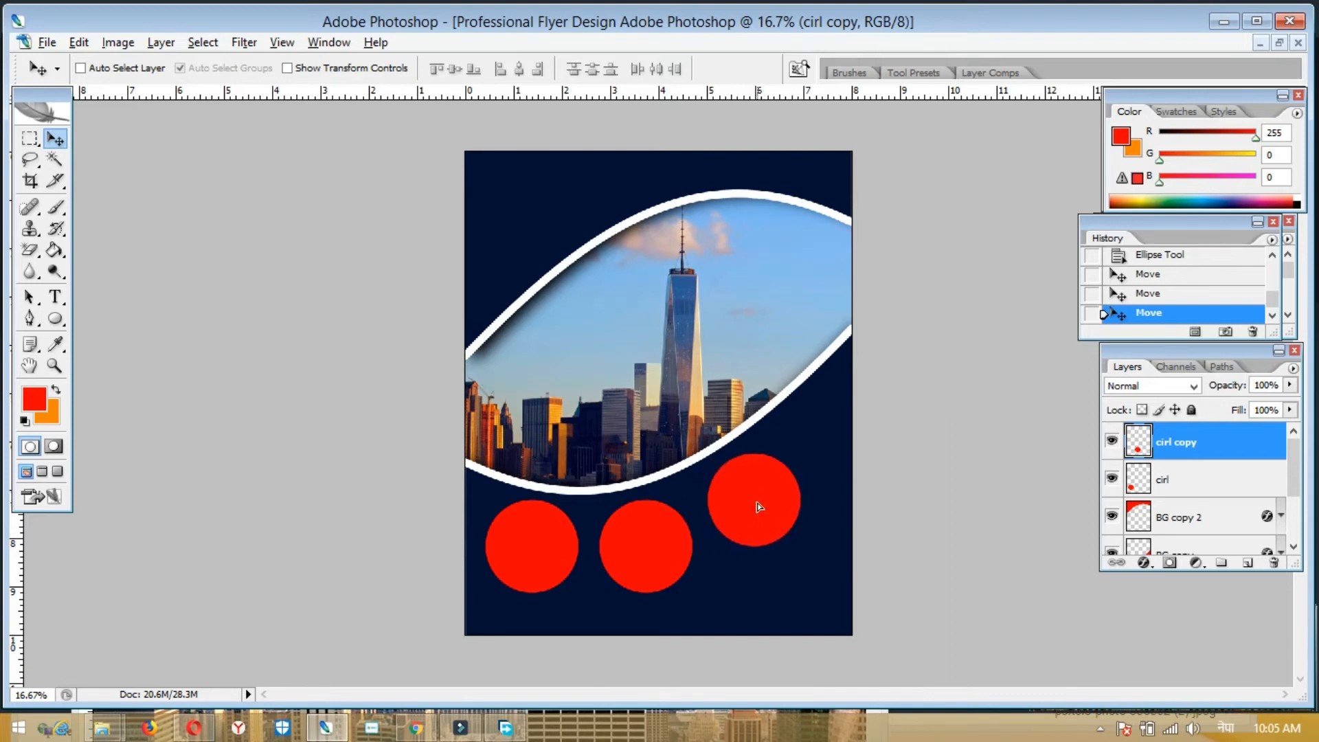
drag(759, 506, 759, 506)
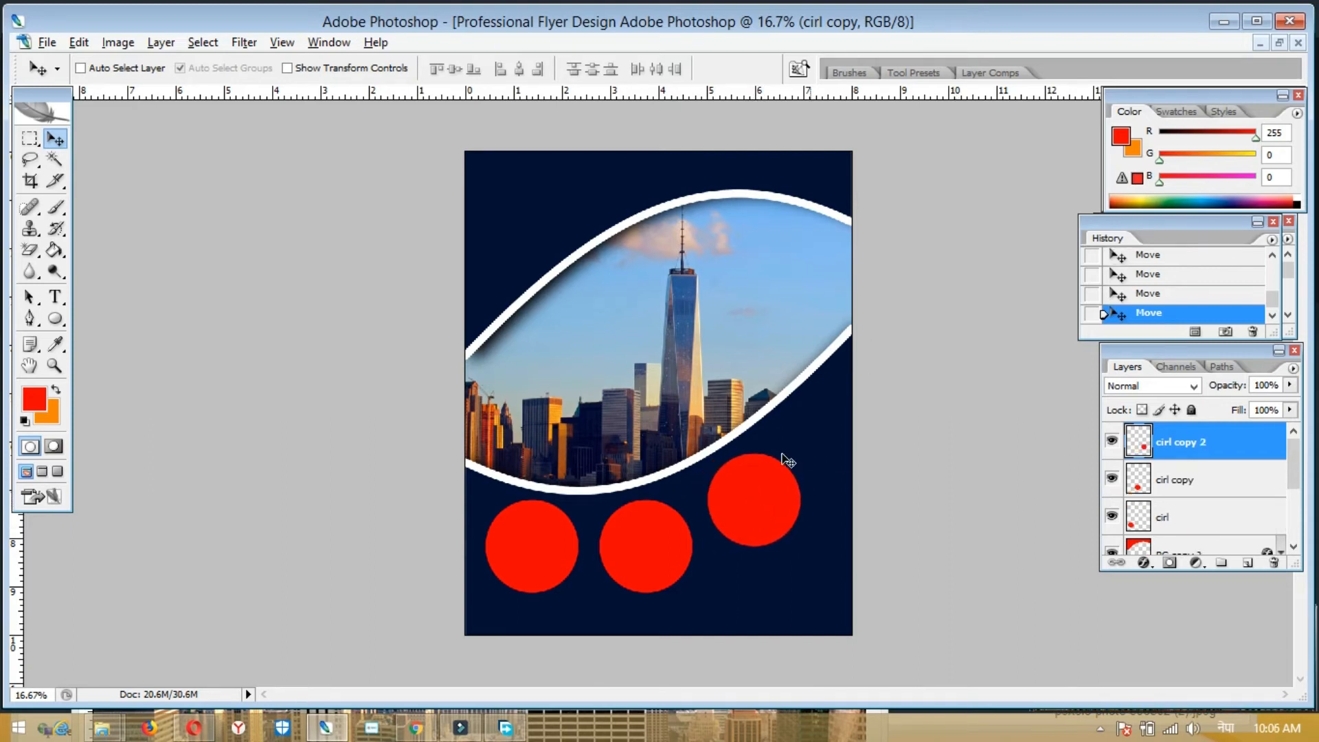
- Copy the buildings.jpg photo into the flyer, place its layer directly above cirl, and reposition the first circle
click(1279, 42)
drag(709, 71, 791, 68)
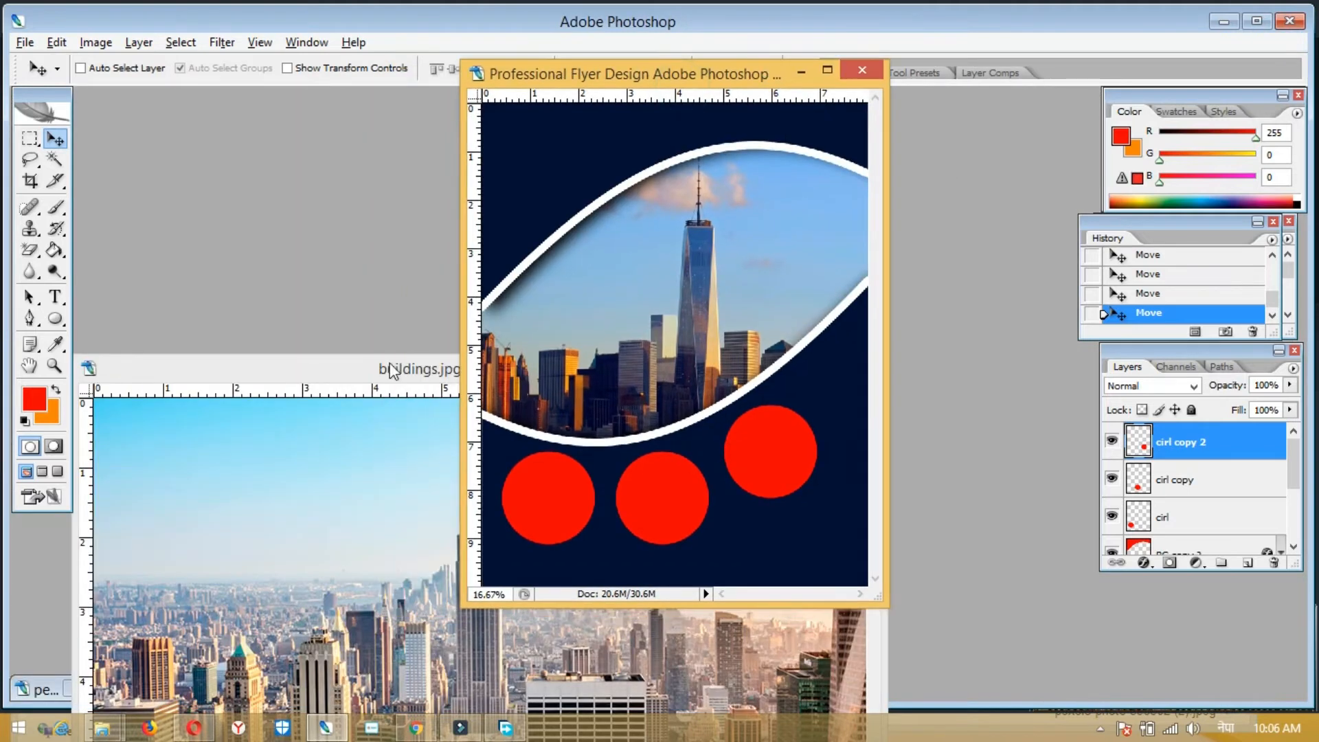
click(396, 374)
drag(508, 481, 547, 508)
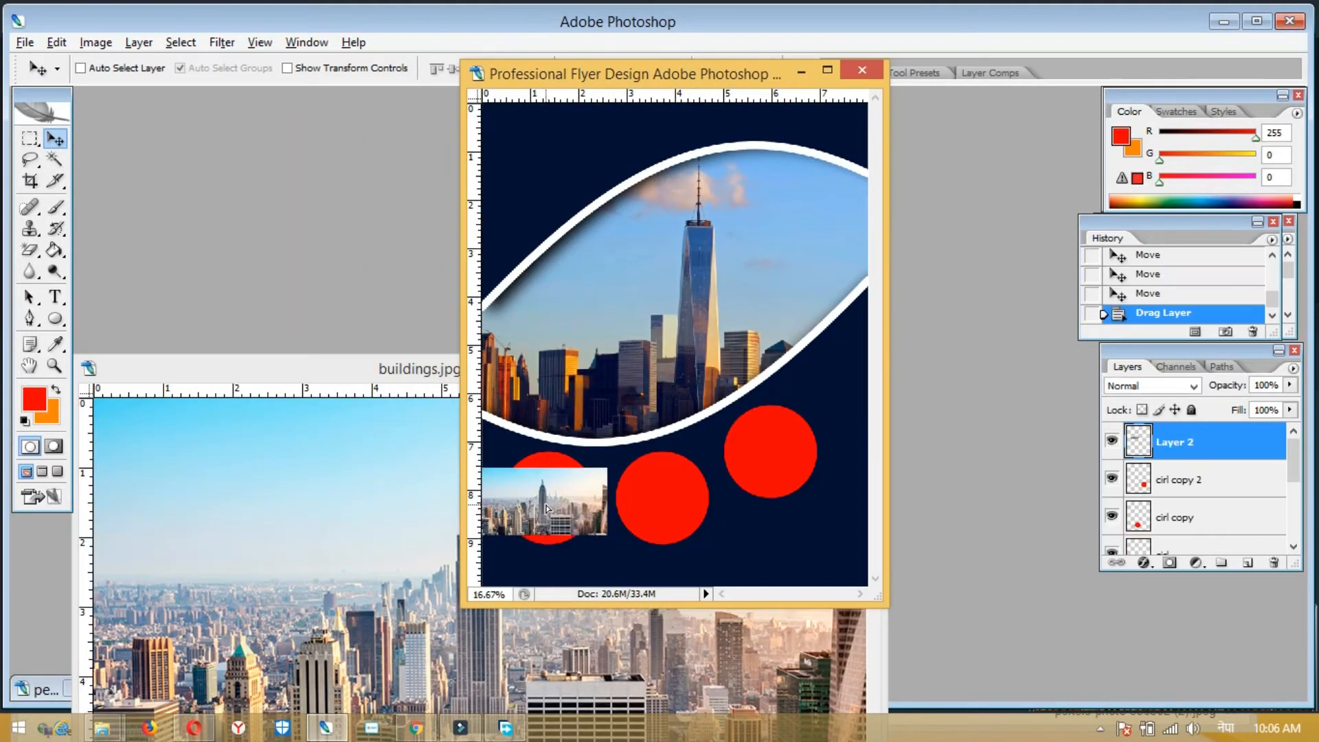
drag(547, 509, 548, 508)
drag(577, 612, 547, 569)
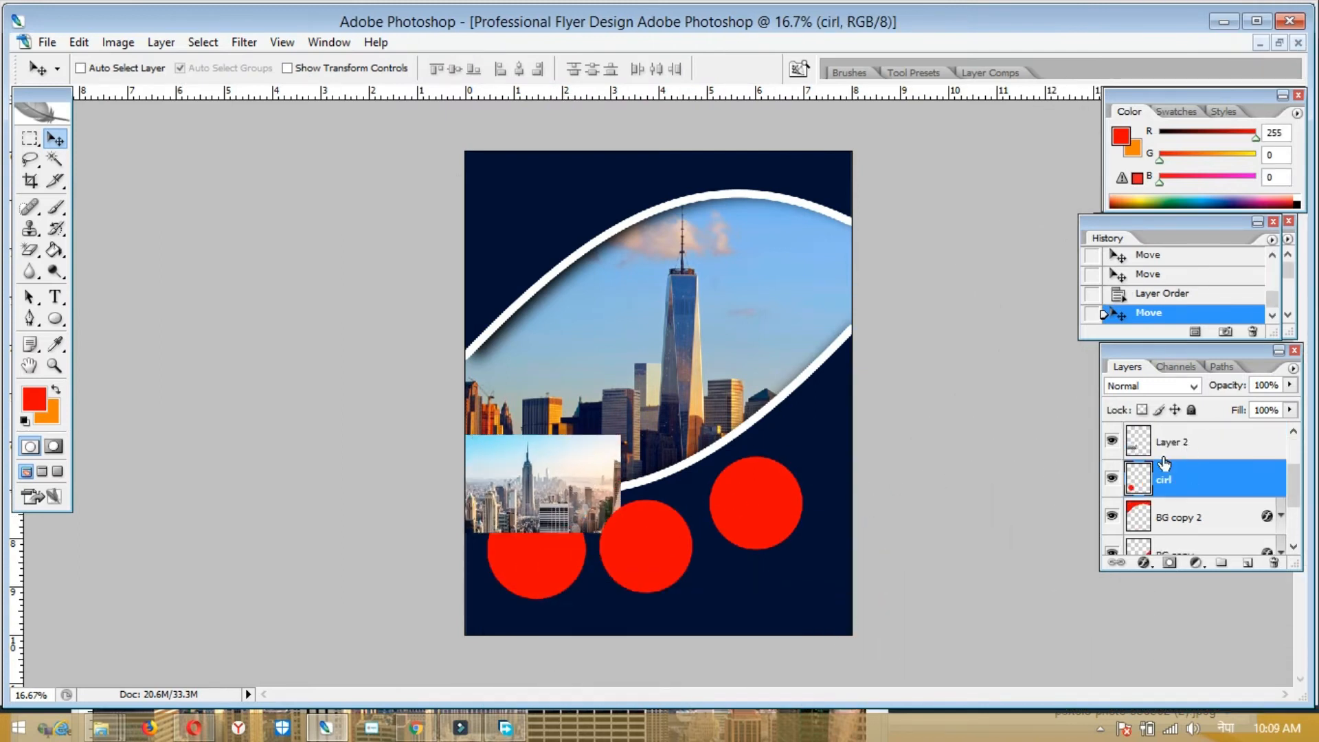
- Move the buildings photo over the first circle and clip it to the cirl layer
drag(575, 473, 553, 527)
right_click(574, 473)
click(575, 479)
key(ctrl+alt+g)
- Reposition and resize the clipped buildings photo to fill the first circle
right_click(545, 579)
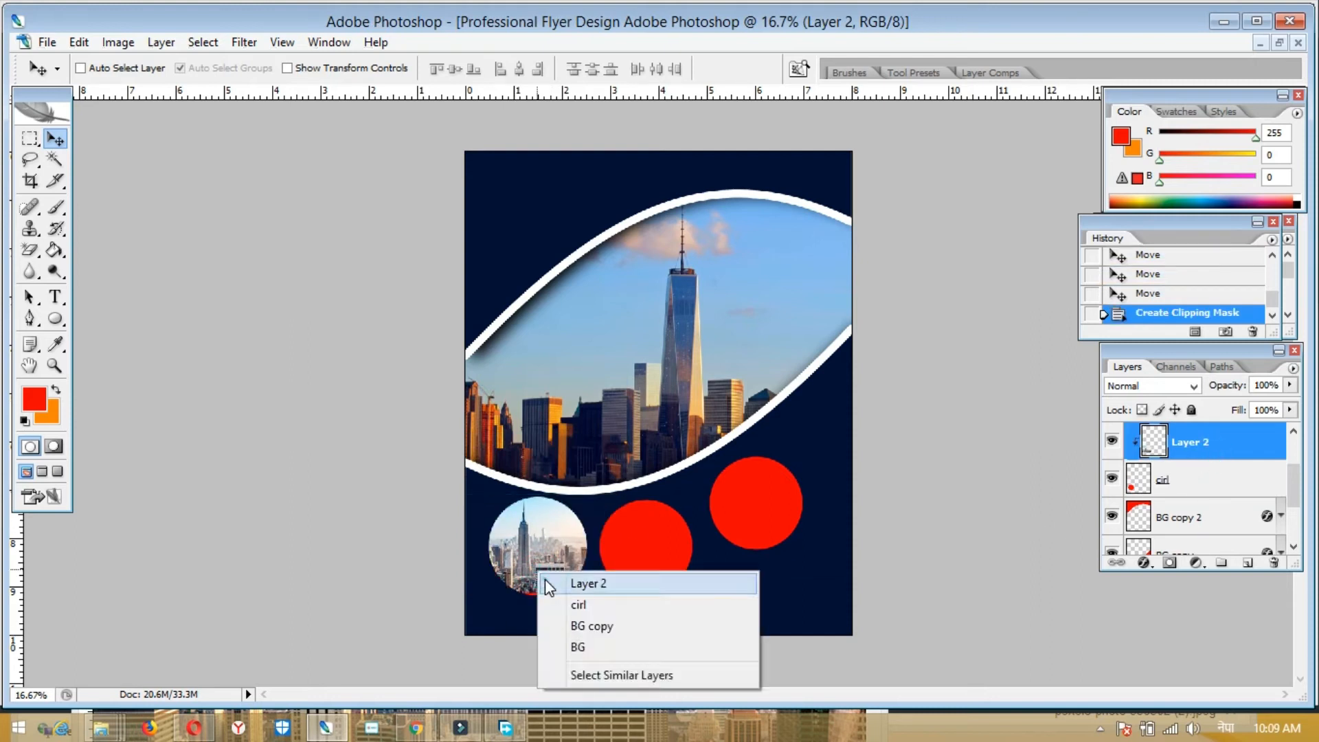
click(584, 583)
drag(547, 586, 550, 592)
key(ctrl+t)
key(Return)
- Copy pexels-photo-358502 (2).jpeg into the flyer above cirl copy and scale it to 195.8% over the middle circle
right_click(604, 535)
click(660, 544)
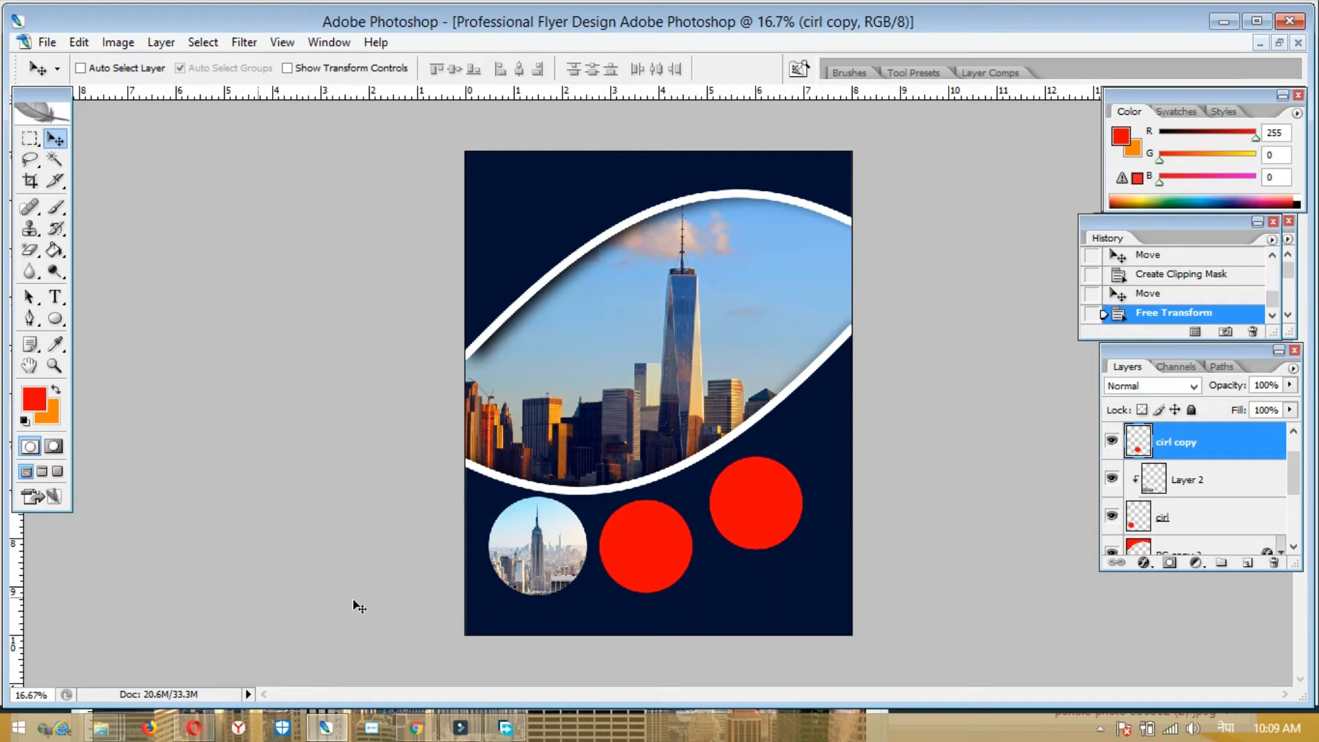
click(1262, 41)
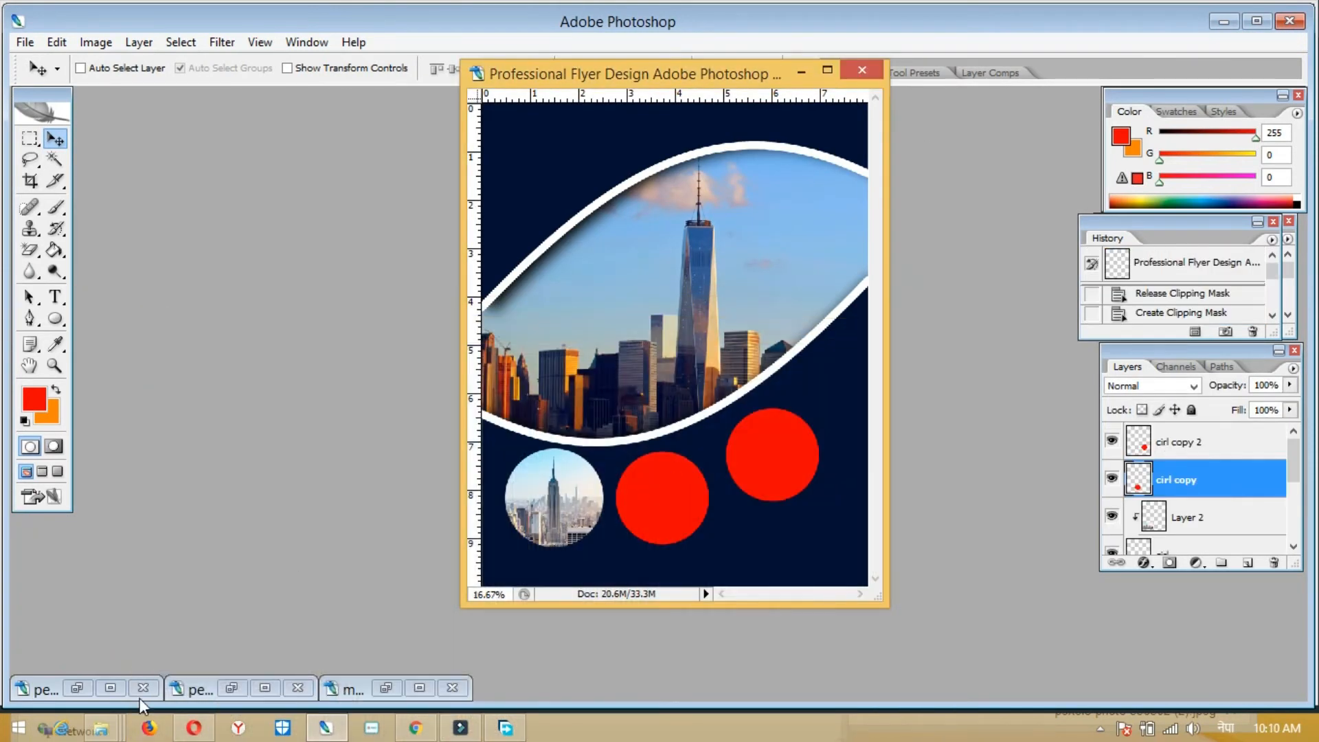
click(77, 687)
drag(391, 227, 728, 424)
key(ctrl+t)
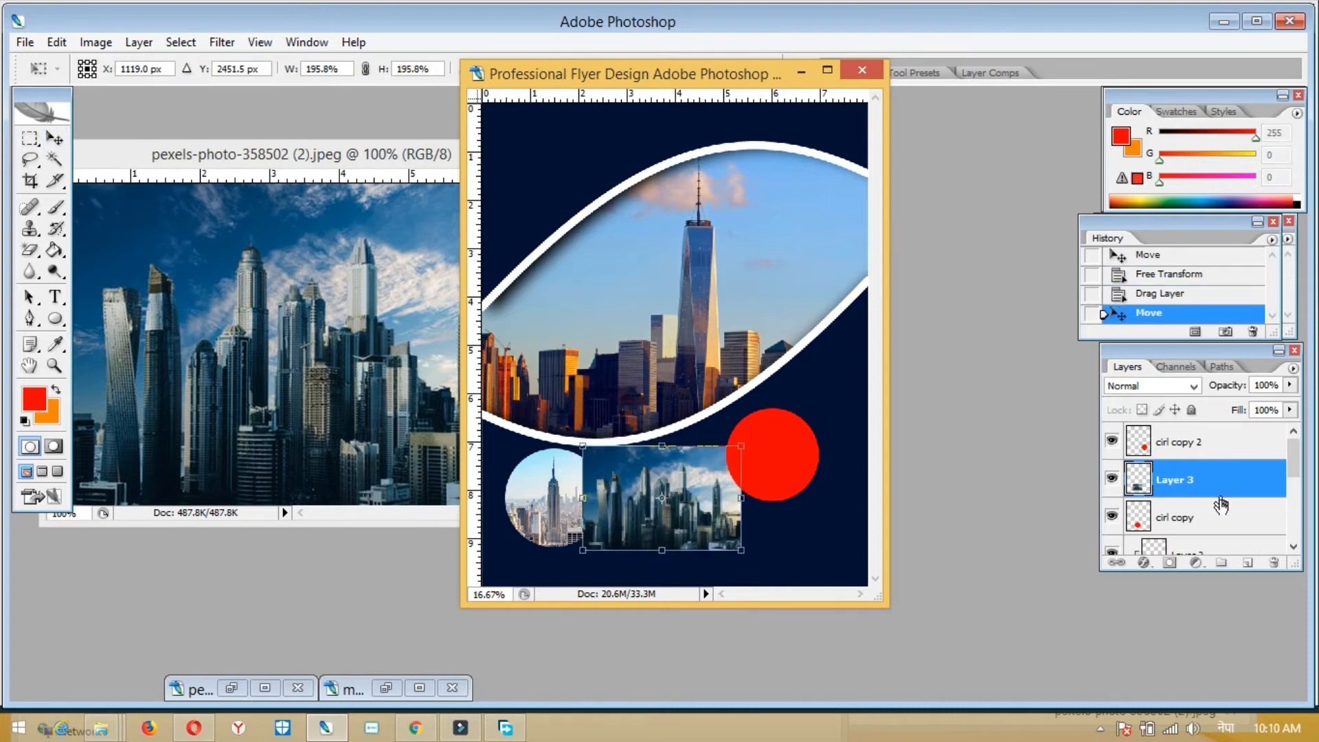
key(Return)
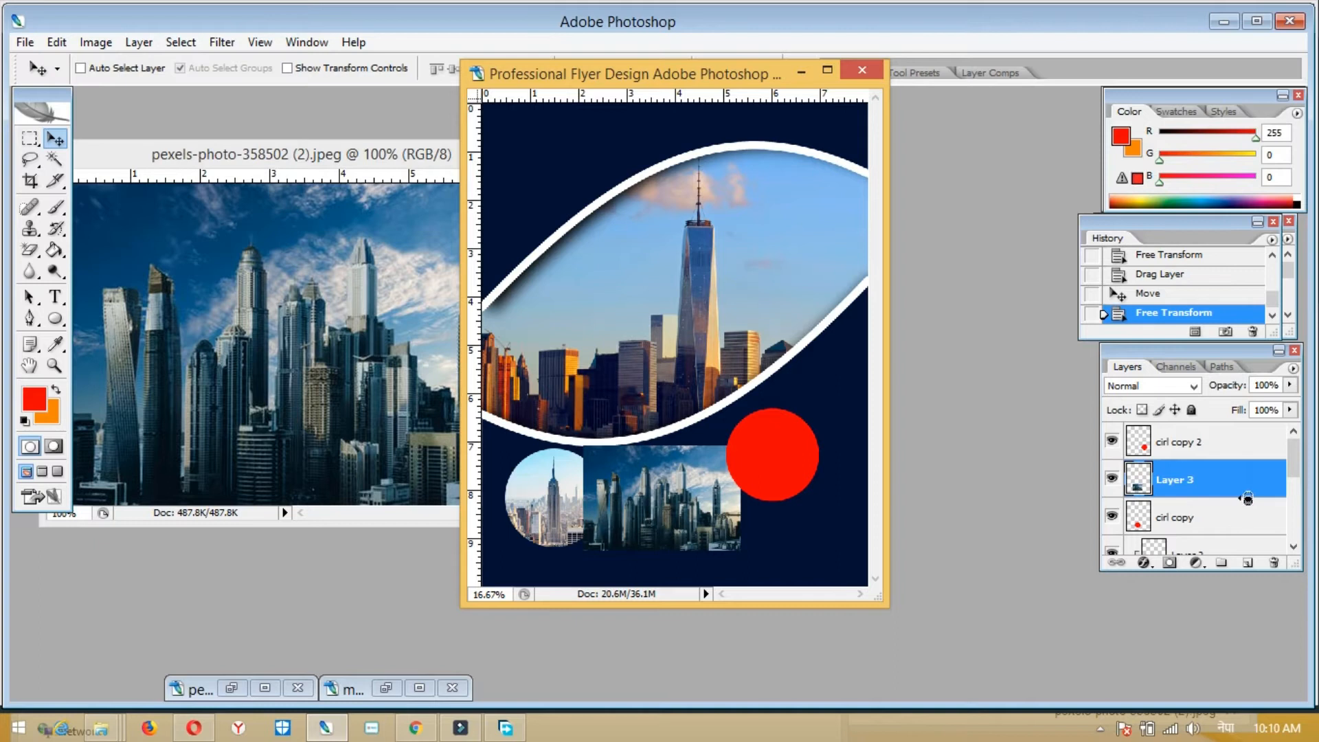
- Clip the dark skyline photo to the cirl copy layer and reduce its size slightly
alt+click(1245, 499)
key(ctrl+t)
mouse_move(739, 443)
mouse_down()
mouse_move(732, 454)
mouse_move(725, 438)
mouse_up()
key(Return)
- Enlarge the cirl copy circle and shift it slightly right, away from the first circle
click(1201, 515)
key(ctrl+t)
key(Return)
drag(673, 495, 681, 495)
- Enlarge the clipped Layer 3 photo so it covers the whole middle circle
scroll(1279, 474, down, 1)
click(1277, 464)
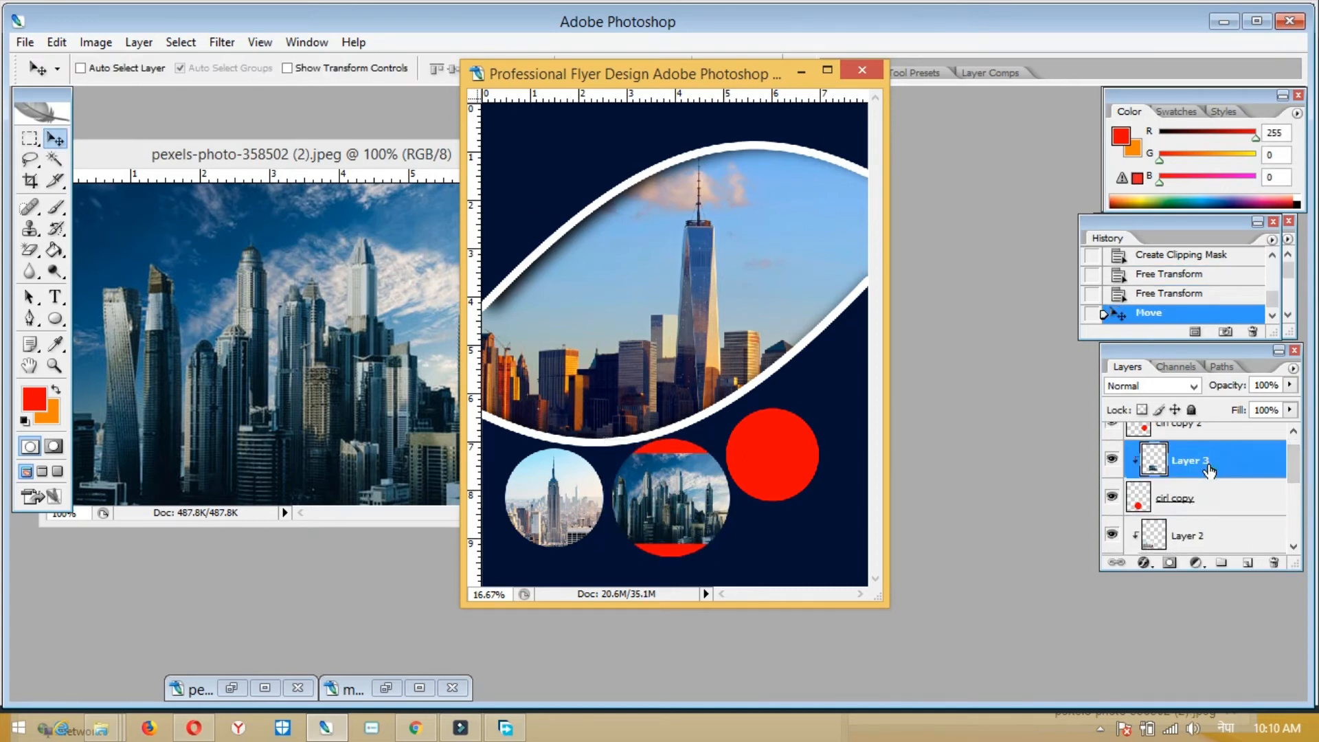
key(ctrl+t)
drag(732, 455, 798, 450)
key(Return)
- Scale the cirl copy 2 circle to 128.1% and position it just below the right end of the curve
right_click(798, 445)
click(839, 462)
key(ctrl+t)
drag(842, 401, 866, 372)
drag(834, 427, 827, 421)
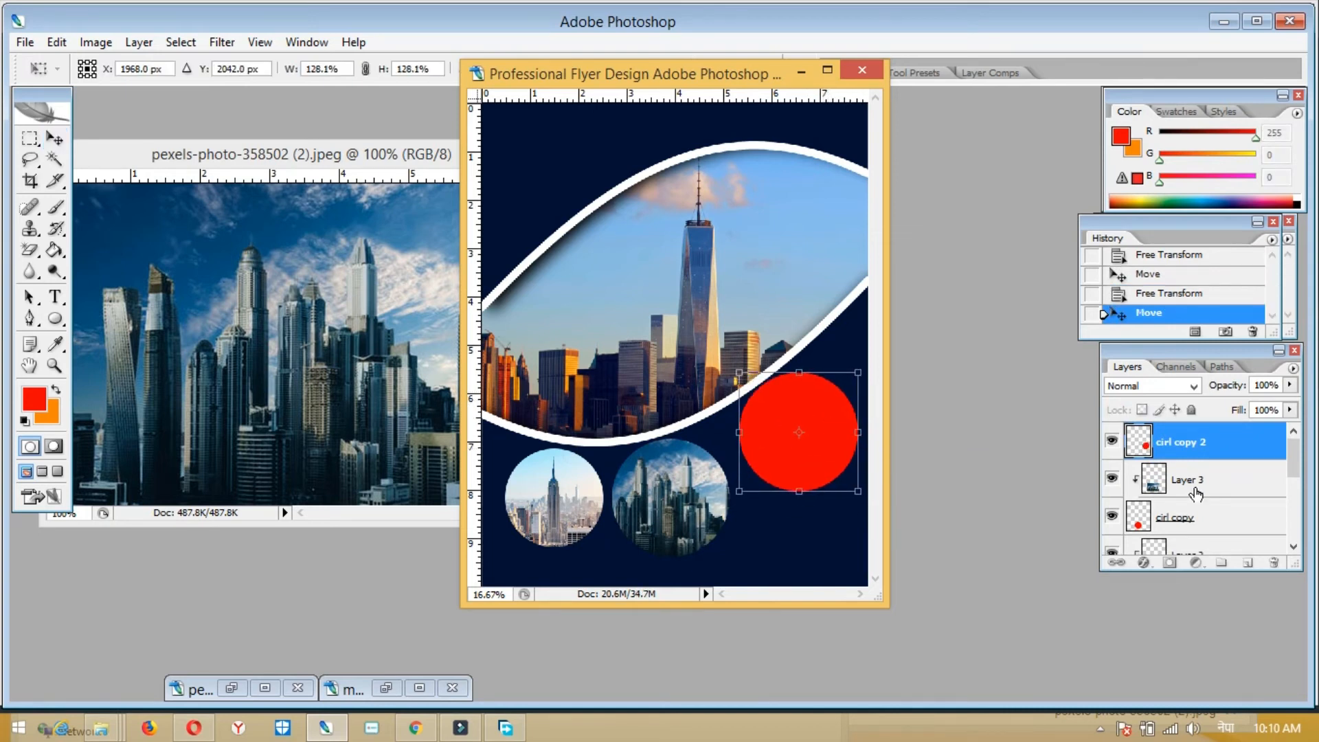
key(Return)
- Bring the pexels-photo-290275.jpeg building photo into the flyer, scale it to 180.4% over the third circle and clip it to cirl copy 2
click(232, 687)
drag(397, 353, 800, 430)
key(ctrl+t)
drag(820, 371, 834, 437)
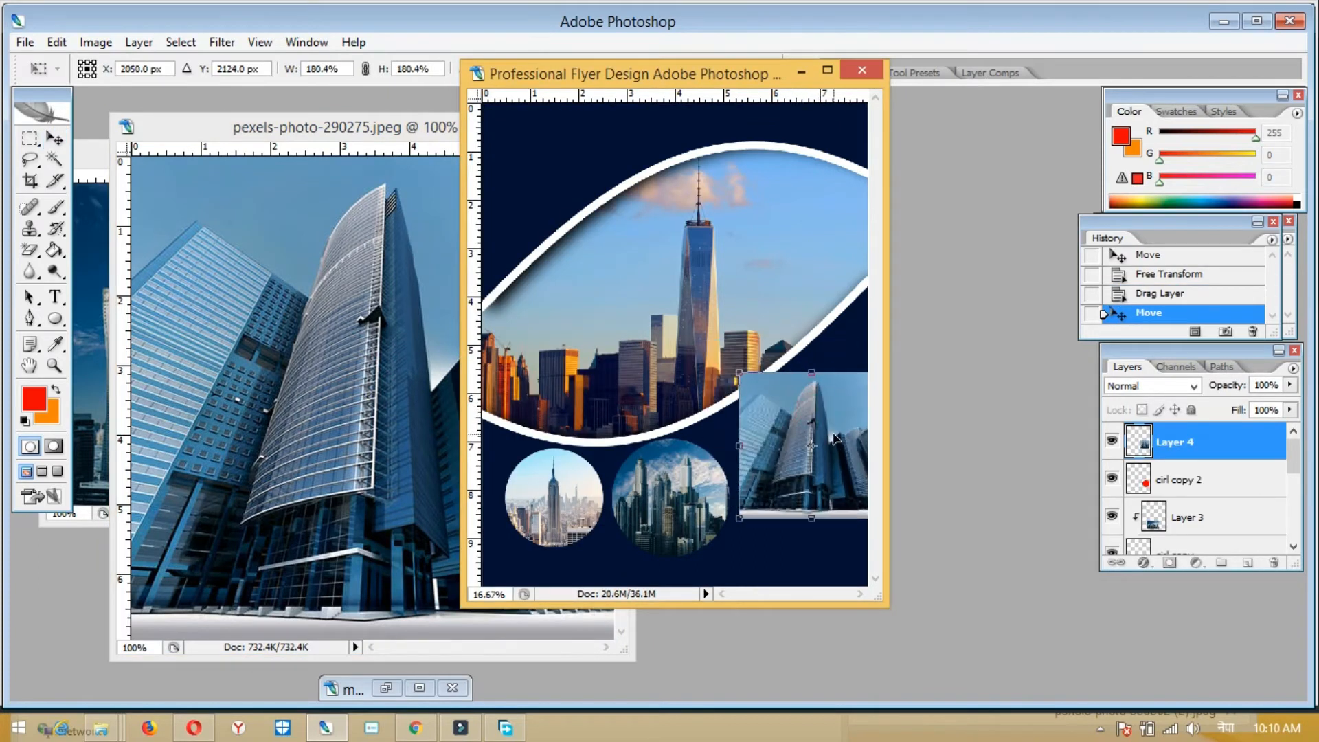
key(Return)
alt+click(1247, 460)
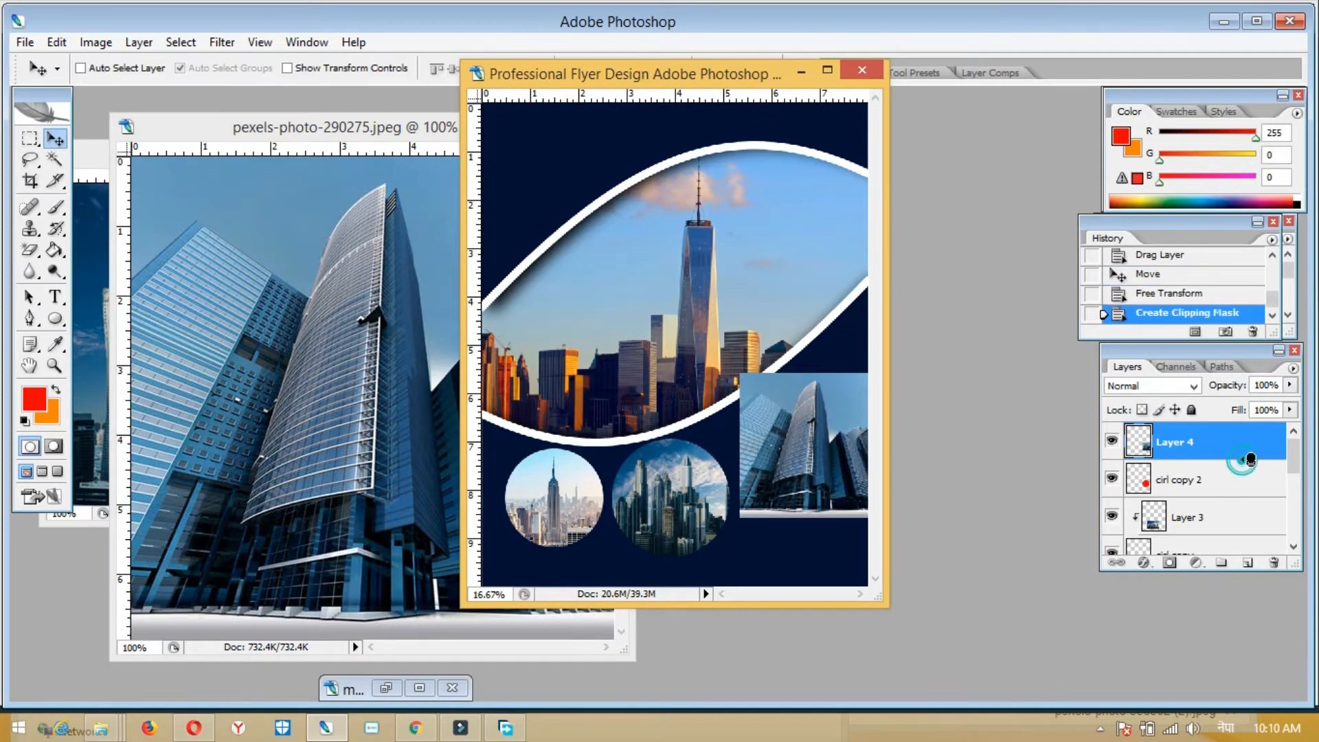
right_click(1209, 443)
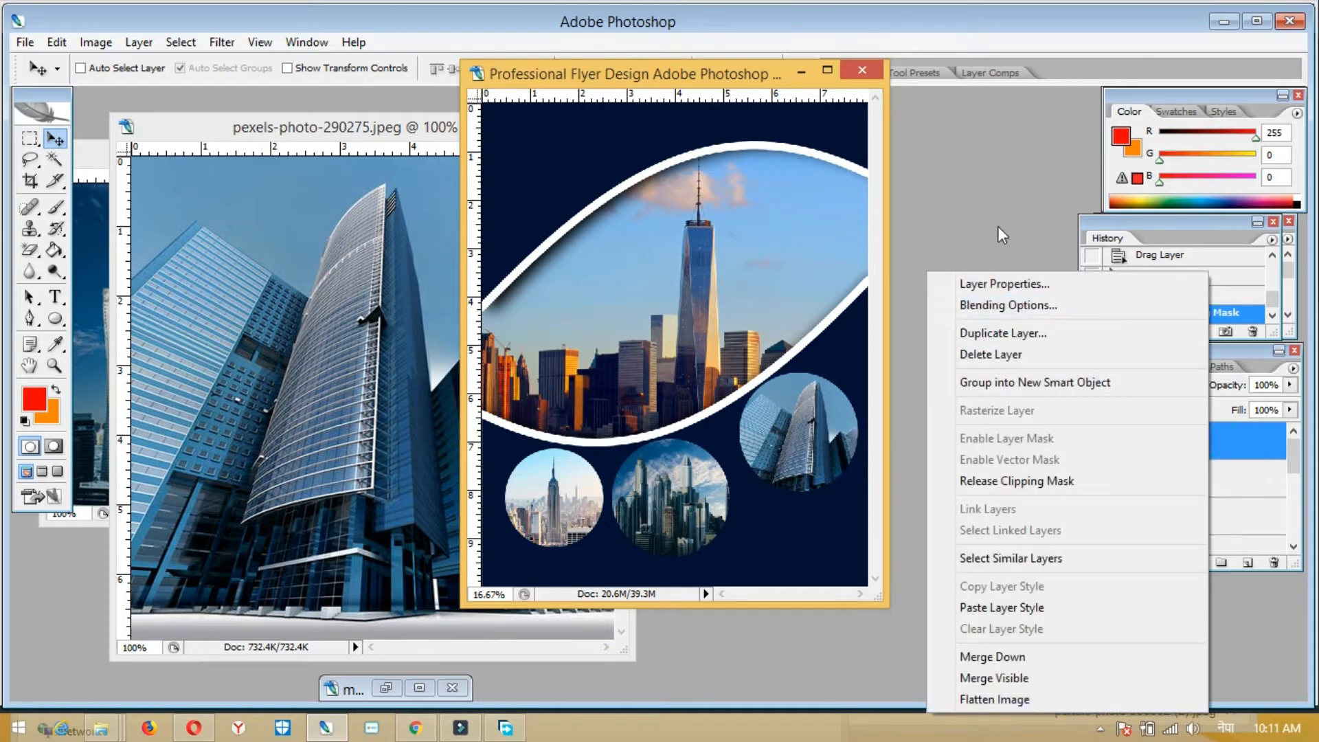
- Add a thin light-grey outside Stroke to the cirl copy 2 circle through its layer style
click(1208, 481)
right_click(1209, 481)
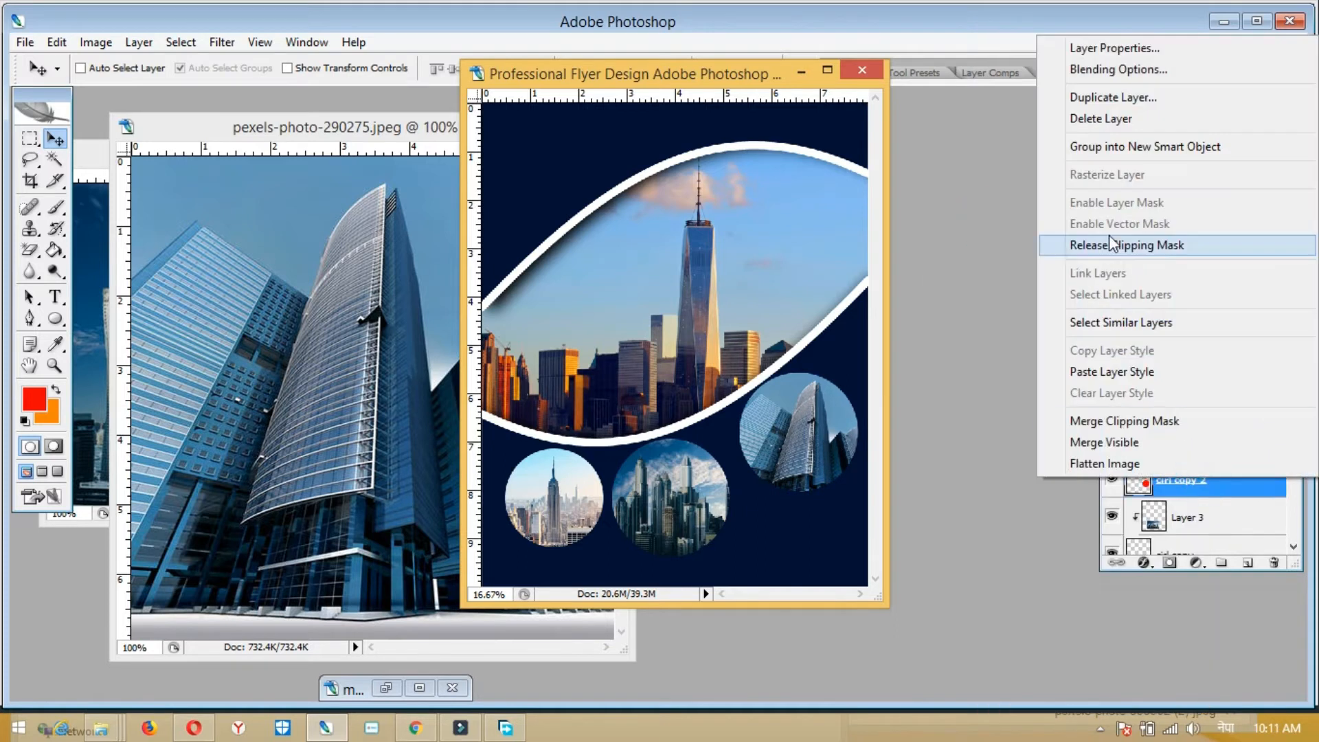
click(1117, 69)
mouse_move(887, 320)
mouse_down()
mouse_move(1055, 176)
mouse_move(1092, 182)
mouse_up()
click(863, 489)
click(1110, 315)
click(877, 246)
click(1294, 175)
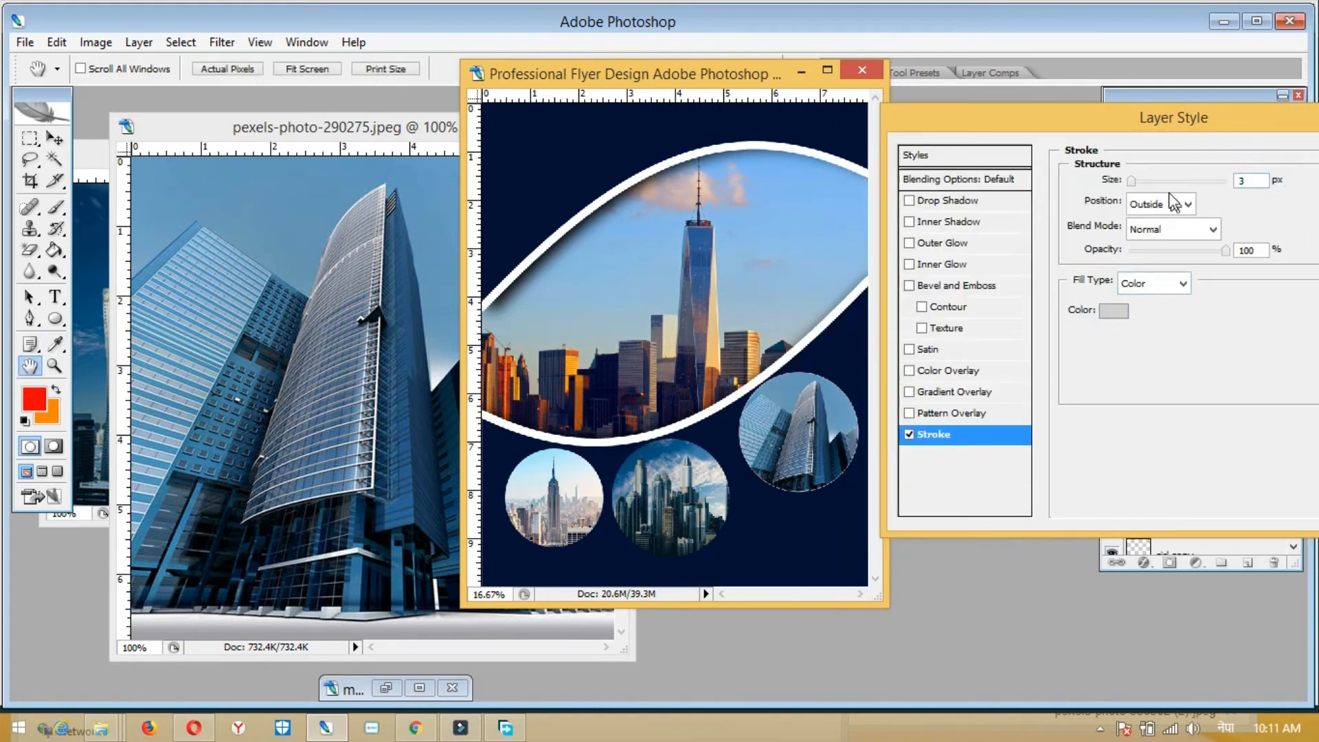
drag(1099, 118, 982, 121)
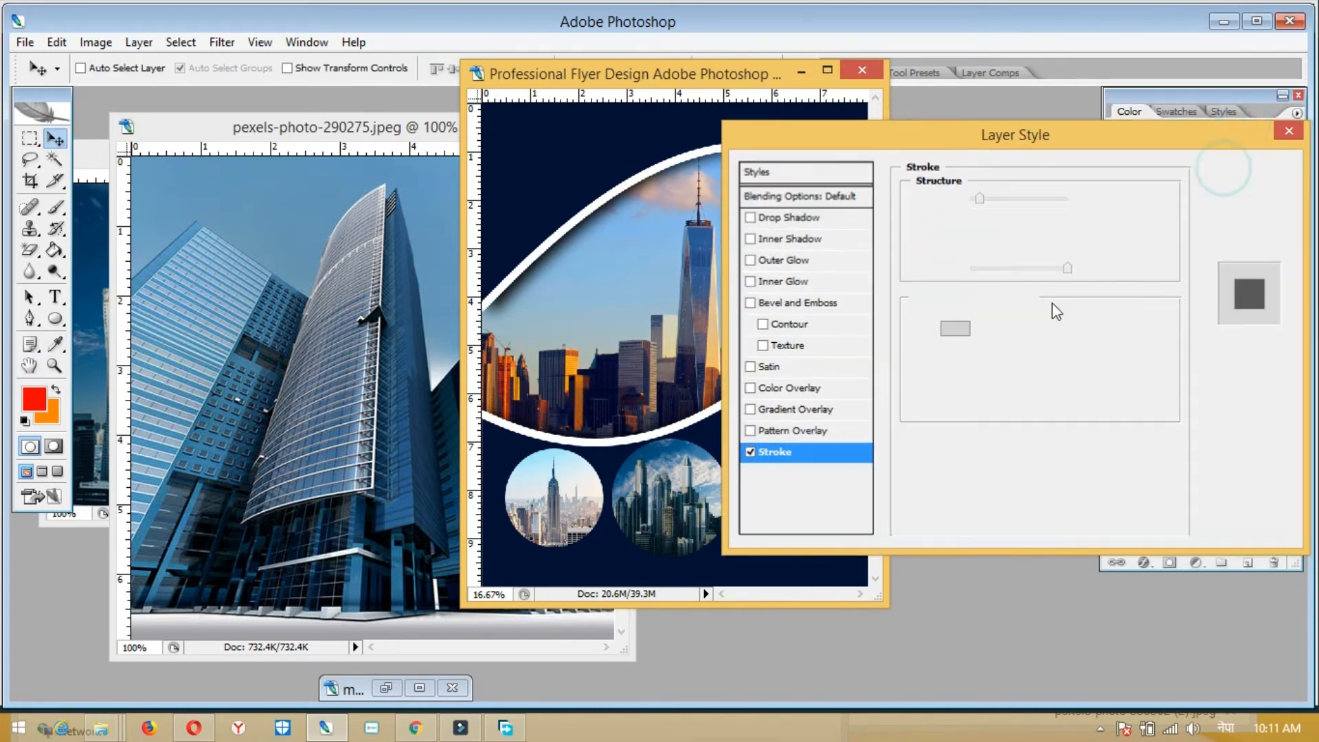
click(1276, 178)
- Copy the stroke style from cirl copy 2 to the cirl copy and cirl circles, and shift the first circle slightly down and left
right_click(1209, 484)
click(1118, 354)
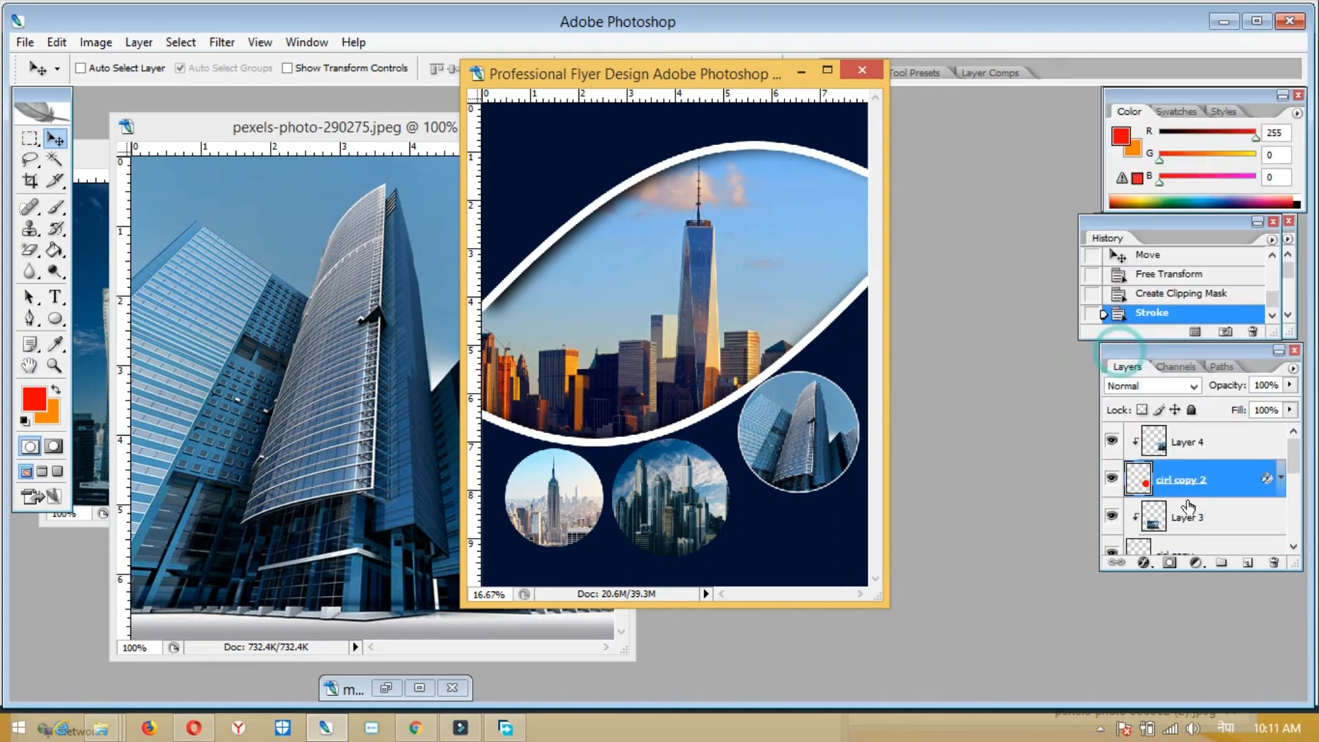
scroll(1300, 477, down, 2)
right_click(1208, 479)
click(1148, 374)
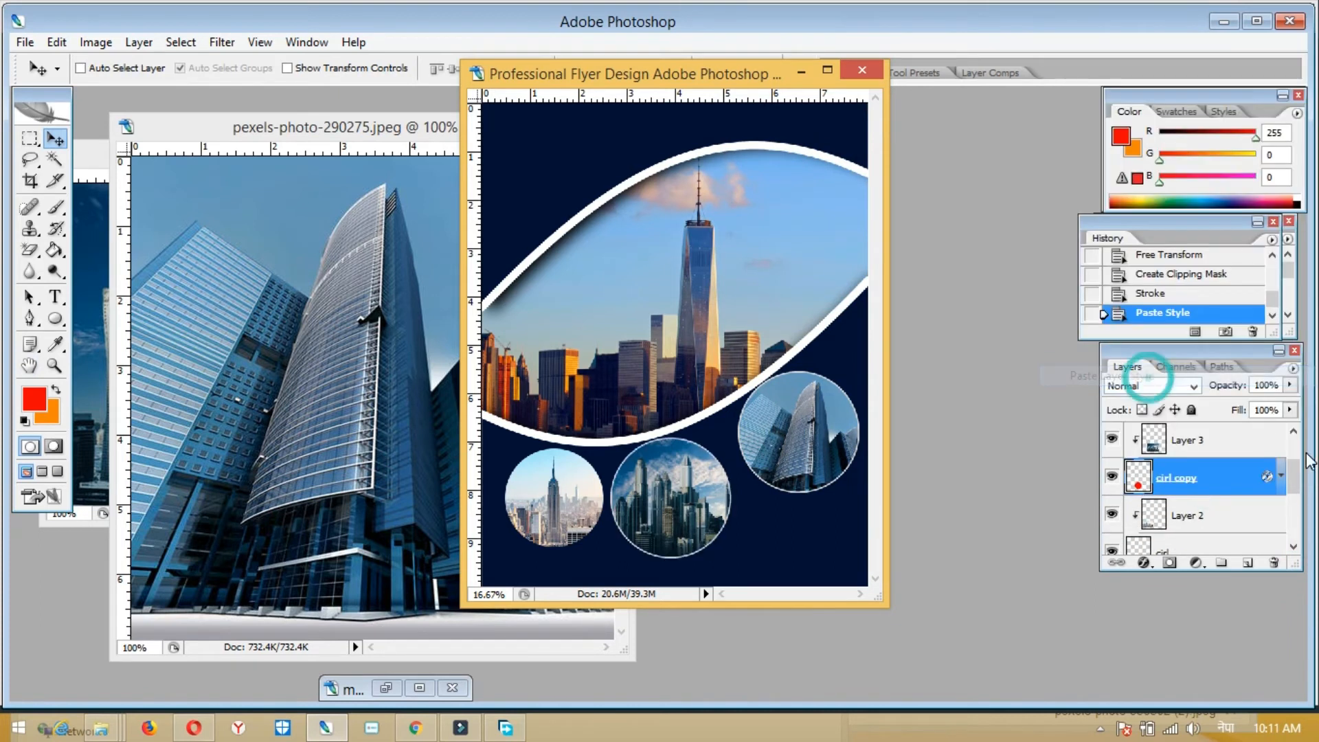
scroll(1297, 490, down, 3)
right_click(1168, 444)
click(1168, 345)
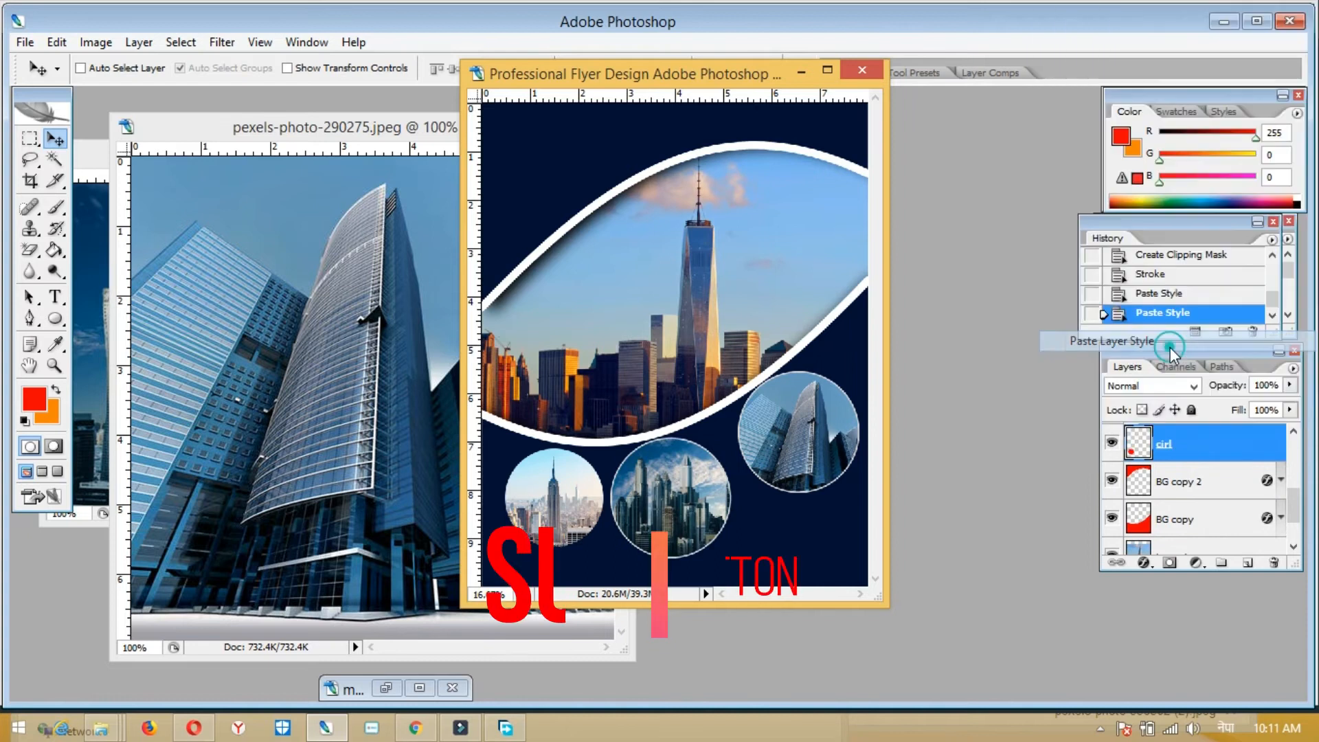
drag(556, 522, 557, 528)
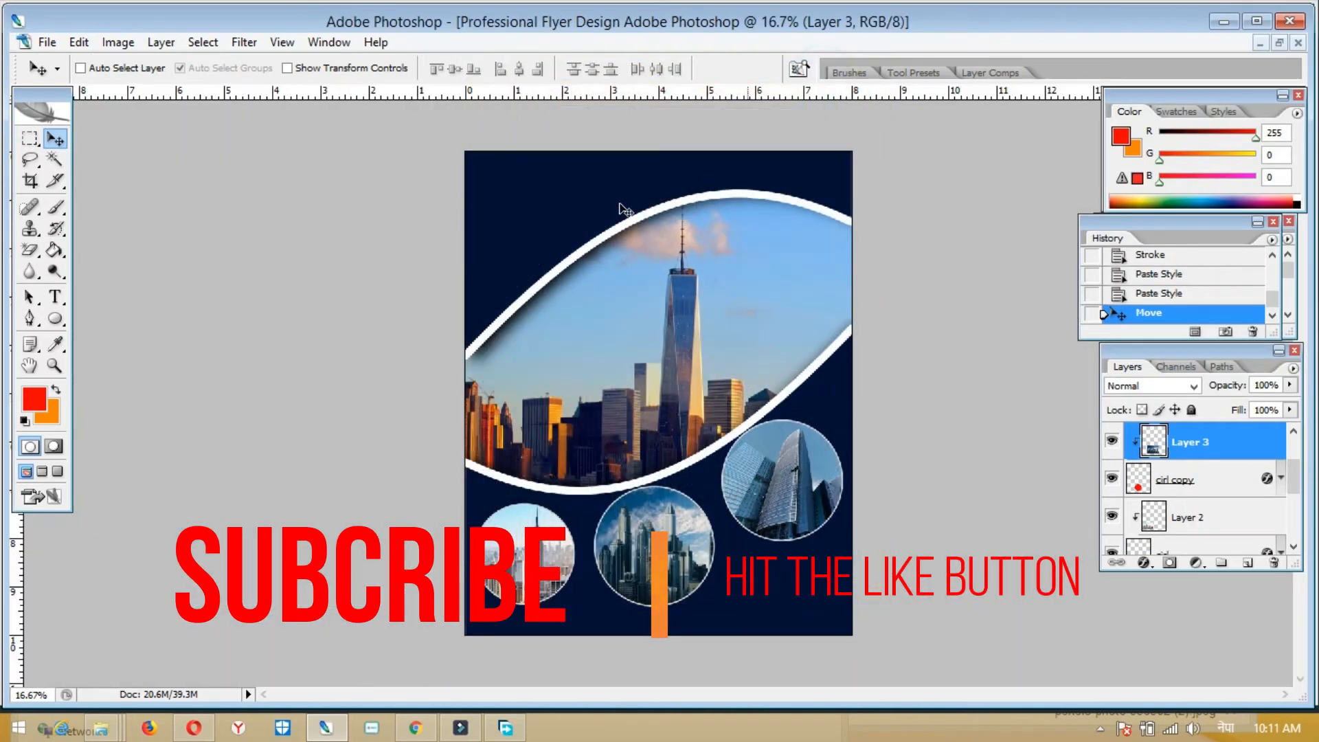
- Add the white title text STUDY in Lao UI Bold at 48 pt in the flyer's upper left corner
key(t)
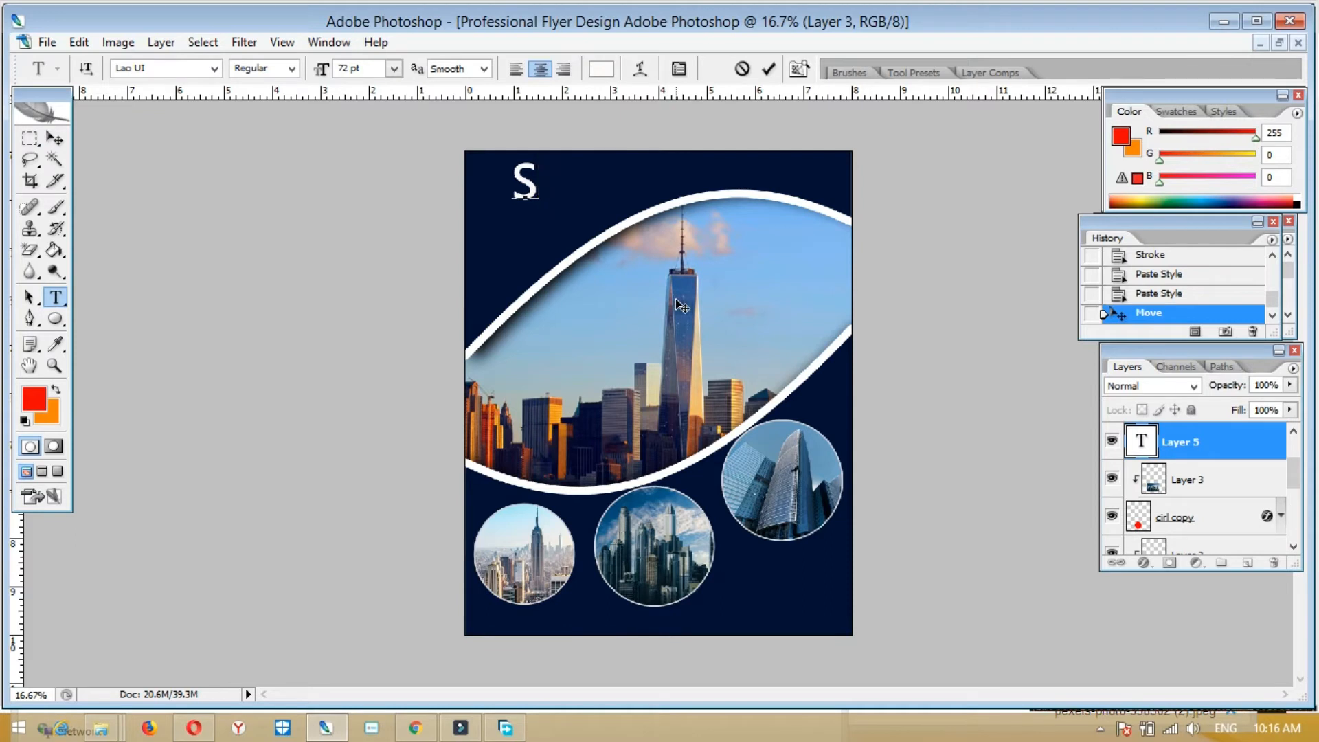
text(UDY)
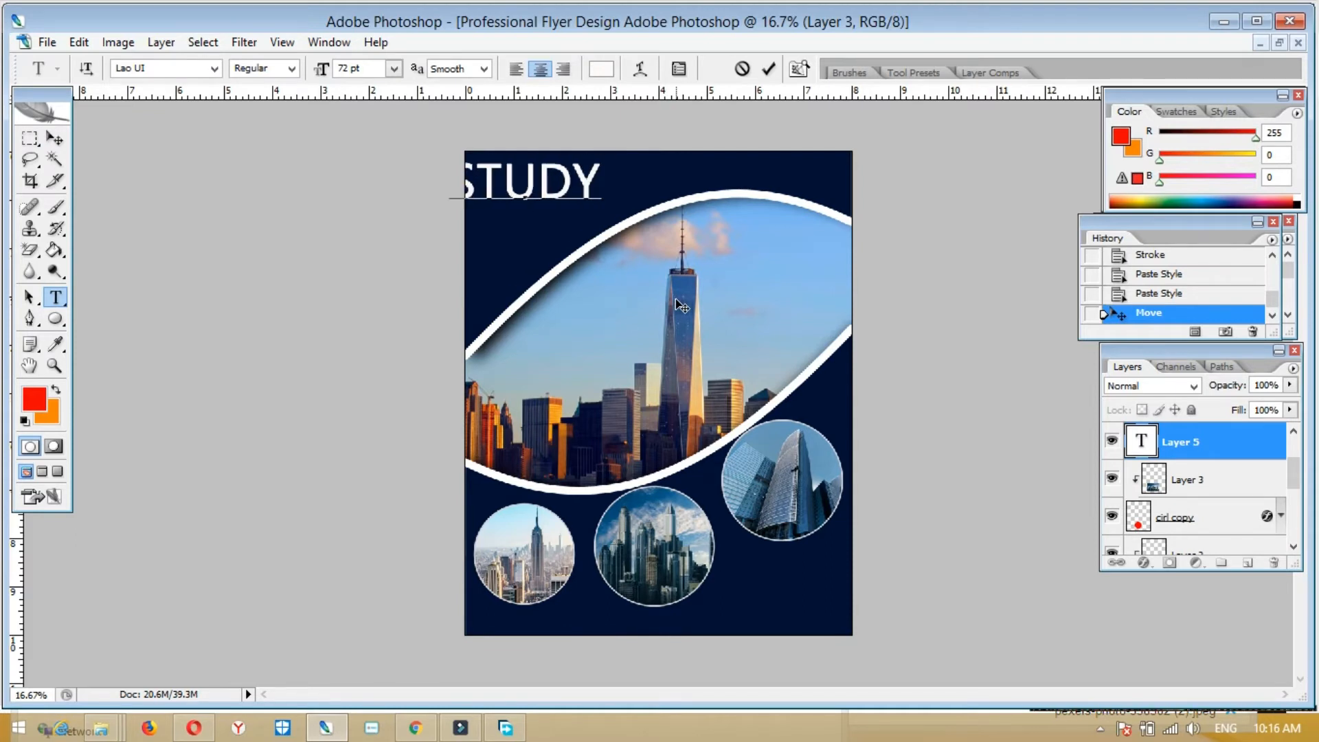
key(ctrl+a)
click(393, 68)
click(388, 436)
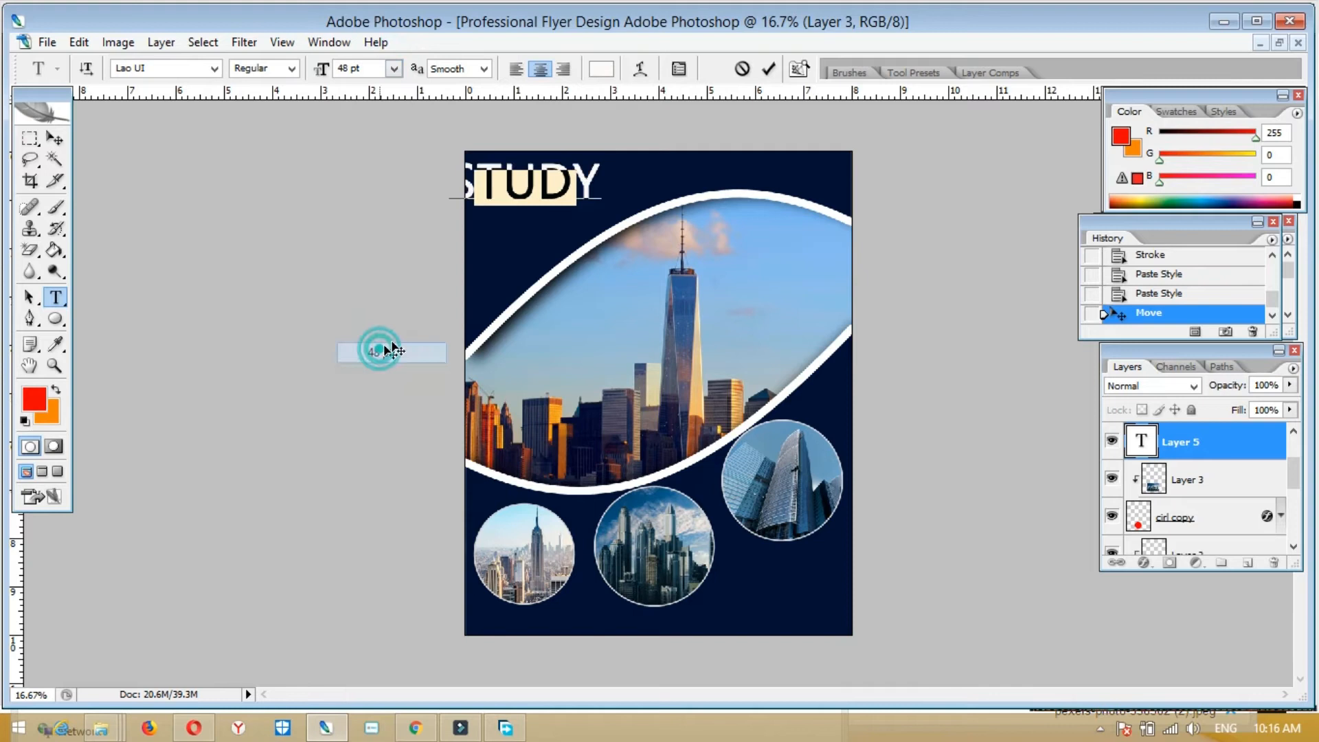
click(275, 100)
click(55, 138)
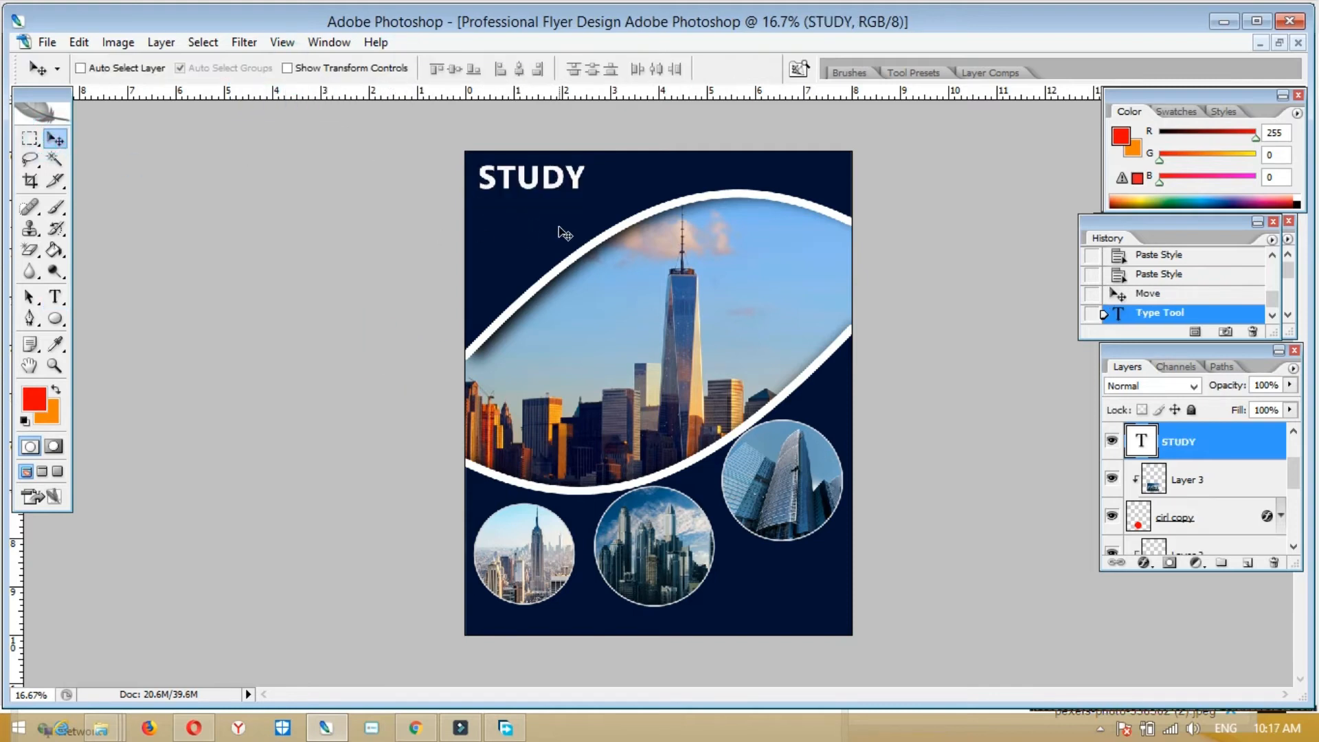
- Duplicate the STUDY text twice below the original and change the middle copy to read IN
alt+drag(547, 187, 546, 256)
key(t)
double_click(567, 208)
key(BackSpace)
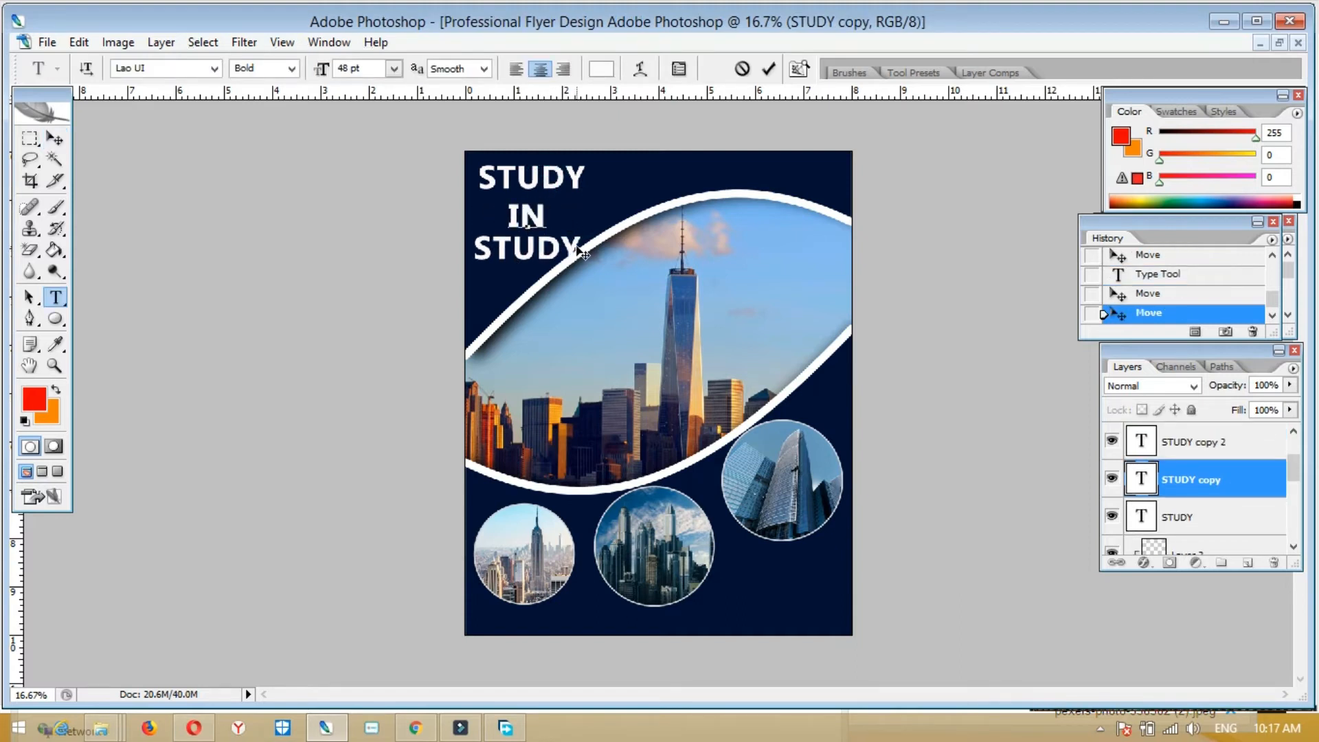
click(66, 141)
- Replace the text of the STUDY copy 2 layer with UK in golden yellow (#ffc600)
right_click(540, 254)
click(687, 259)
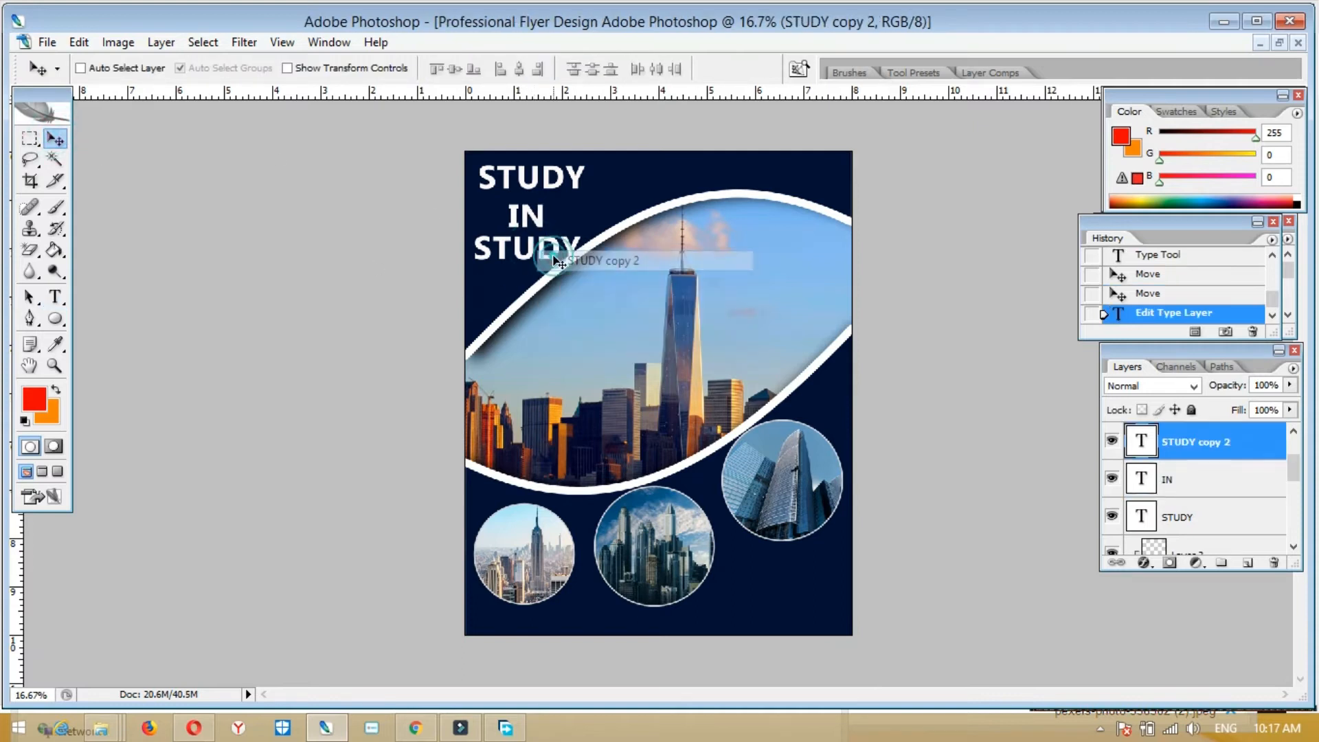
key(t)
click(580, 251)
key(BackSpace)
key(BackSpace)
key(BackSpace)
key(BackSpace)
key(BackSpace)
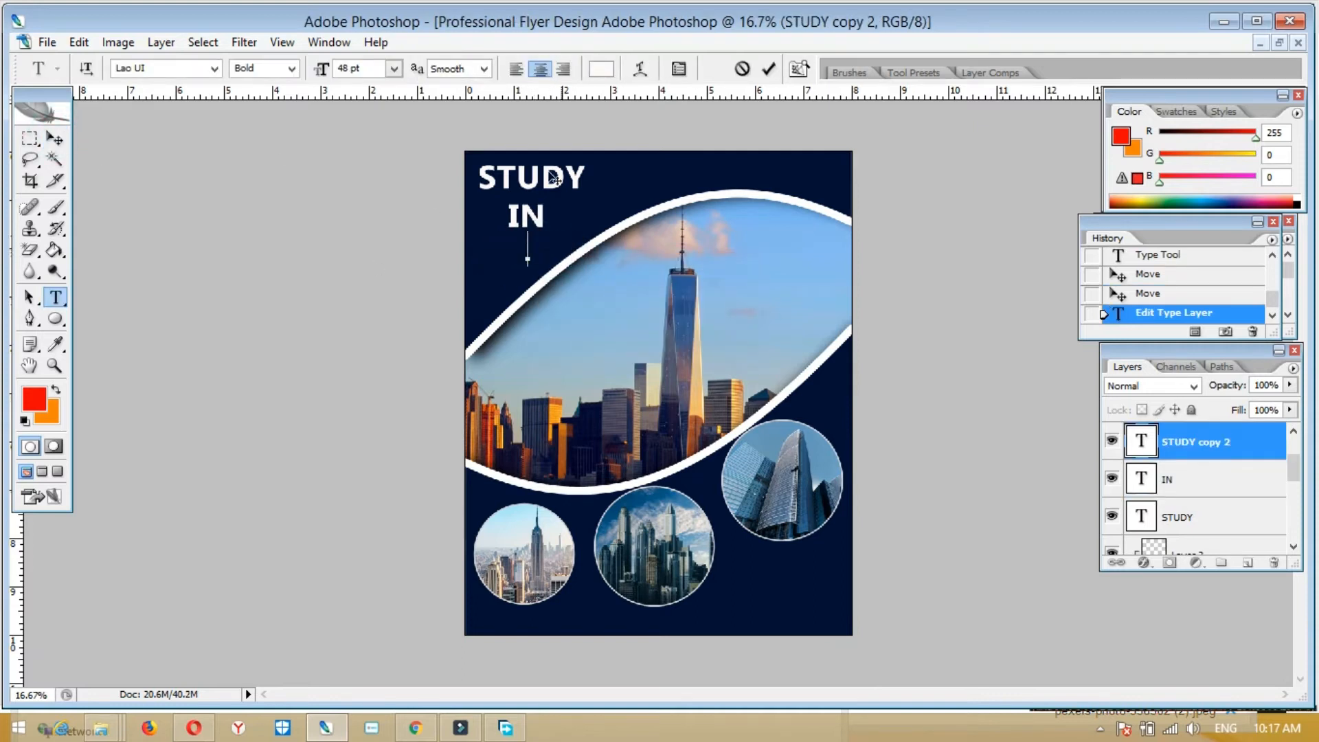
click(602, 75)
drag(1093, 216, 1108, 185)
drag(1131, 297, 1131, 401)
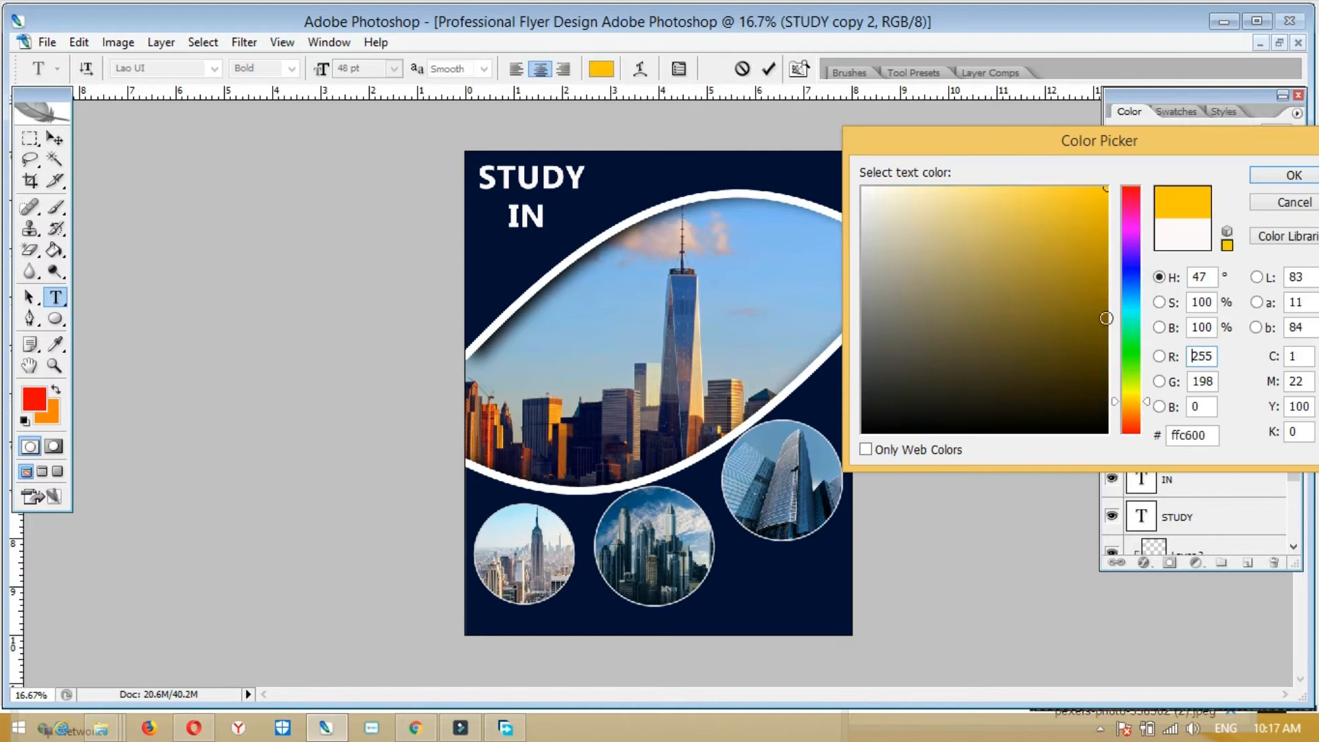
click(1289, 178)
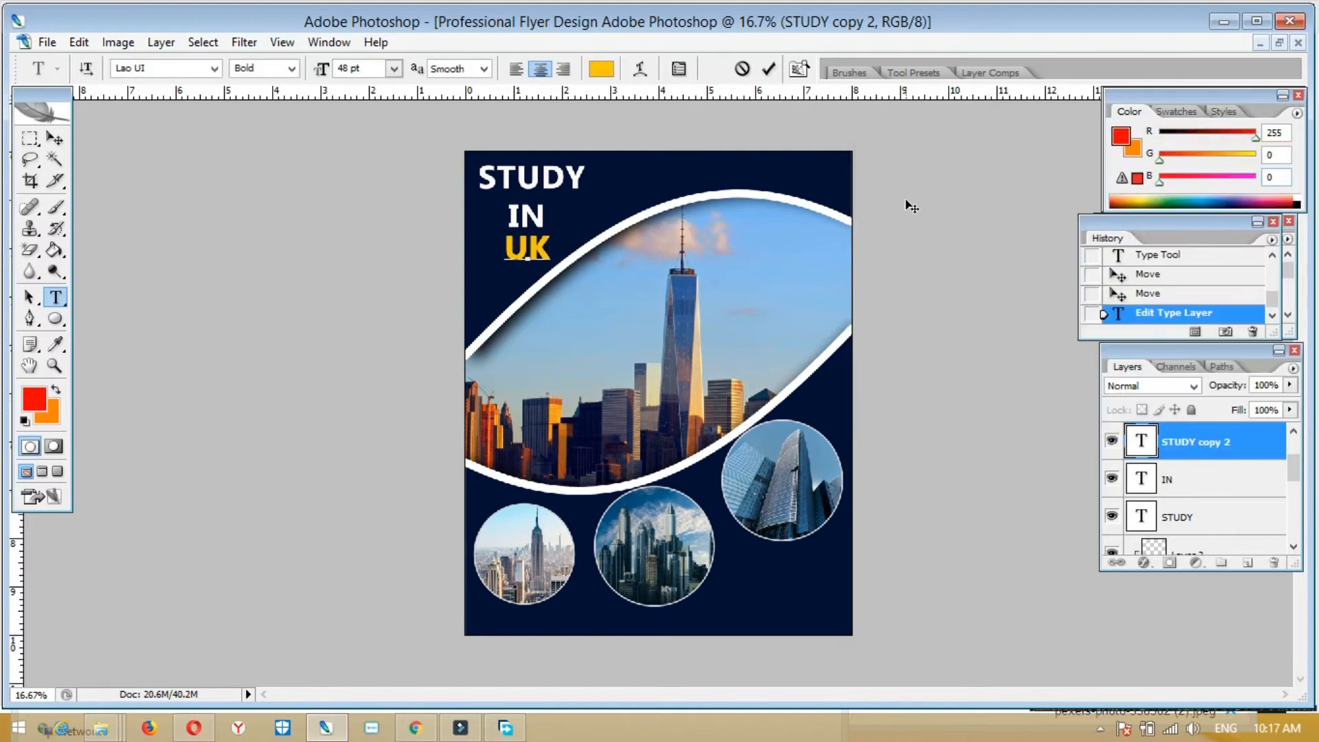
key(ctrl+Return)
- Shift the IN and UK lines to the left, then shrink IN and enlarge UK beneath the STUDY title
key(v)
drag(555, 212, 520, 217)
key(ctrl+t)
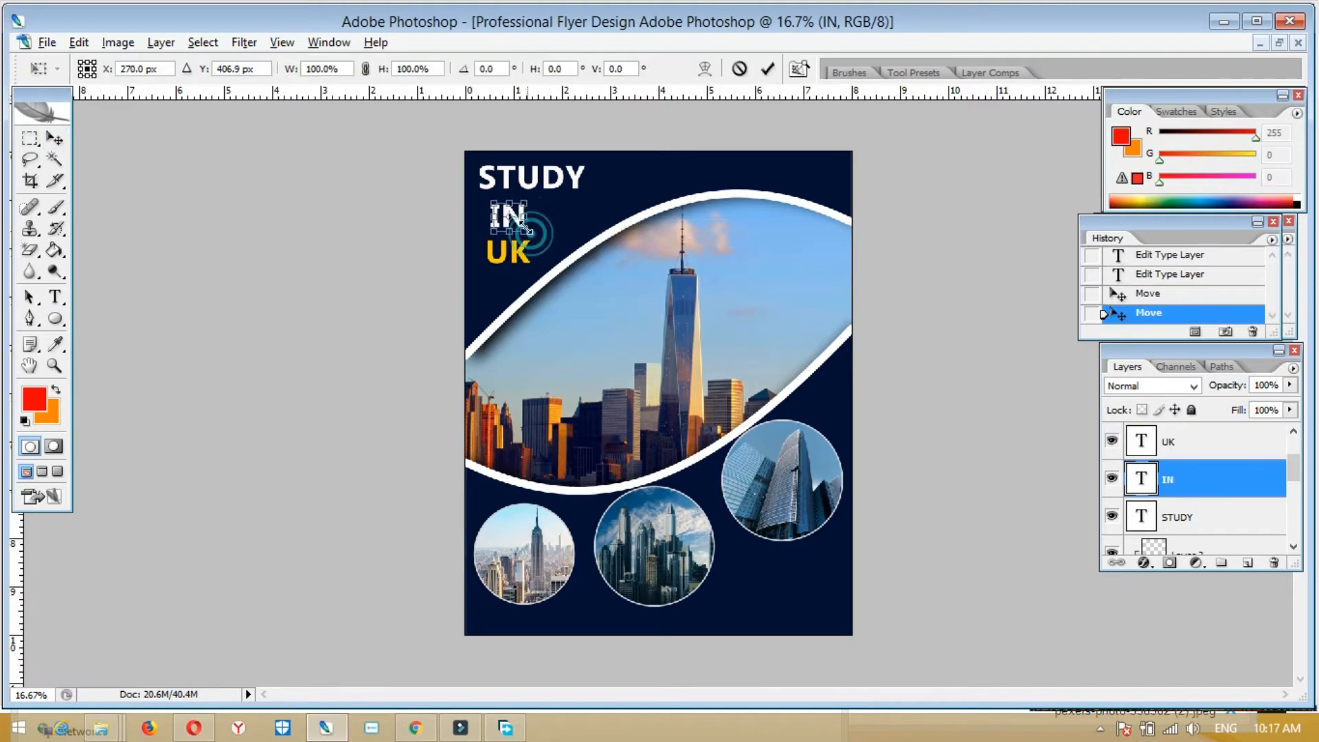
key(Return)
right_click(506, 242)
click(529, 248)
key(ctrl+t)
mouse_move(538, 233)
mouse_down()
mouse_move(553, 221)
mouse_move(533, 250)
mouse_up()
key(Return)
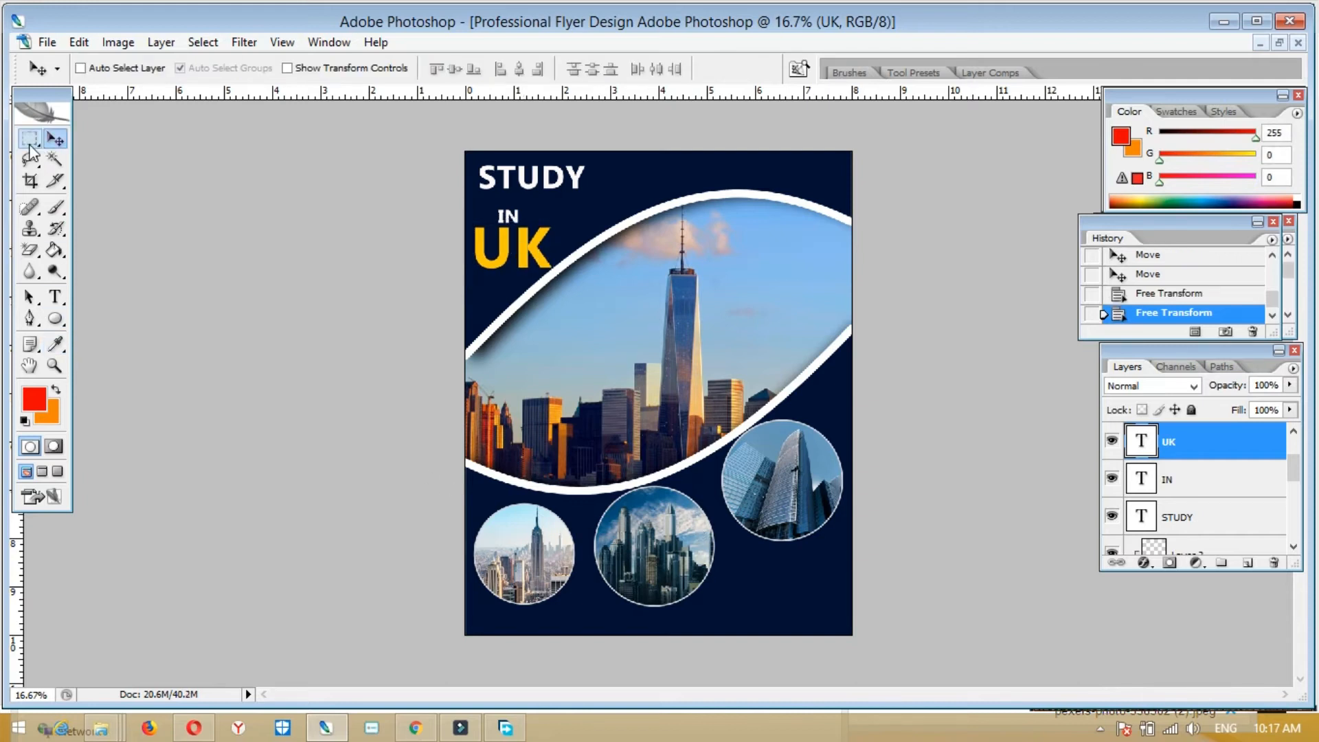
- Create a new layer above UK and set the foreground color to bright green (#4eff00)
click(30, 140)
click(1248, 564)
click(34, 399)
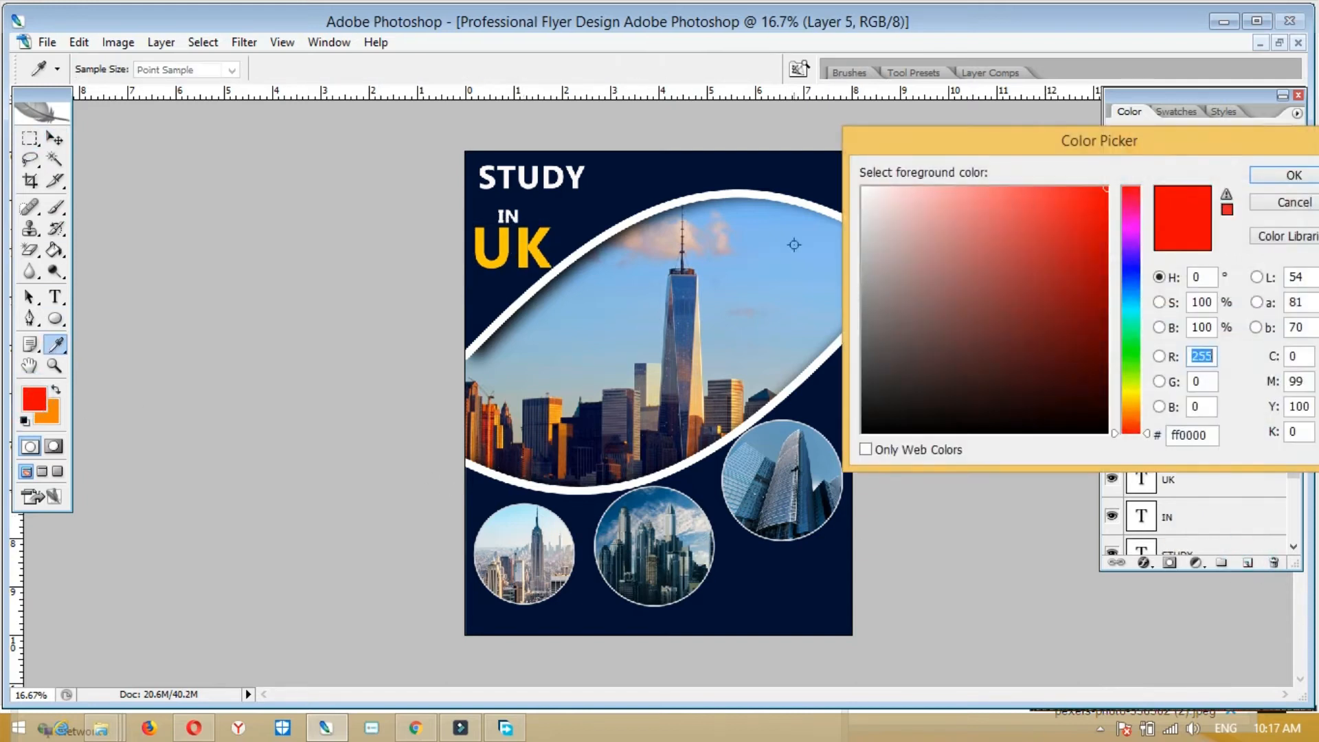
drag(1133, 279, 1133, 307)
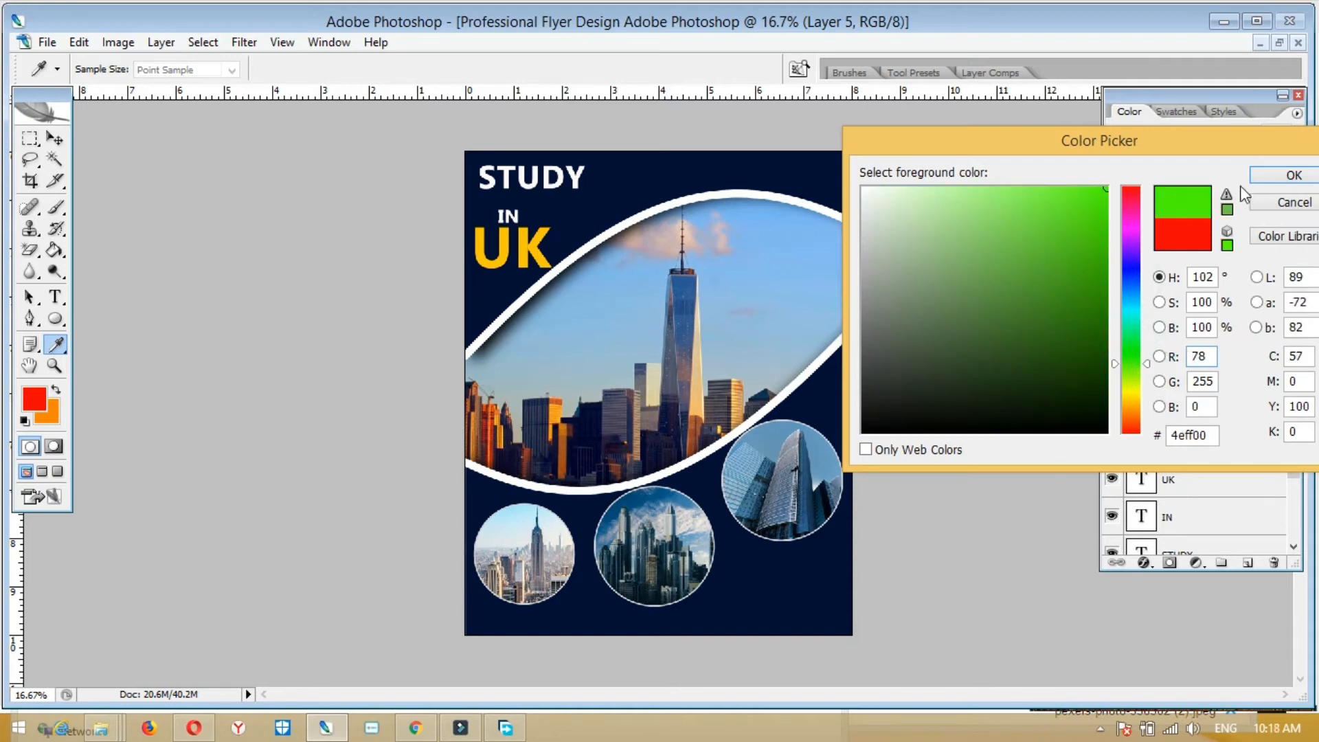
click(1284, 176)
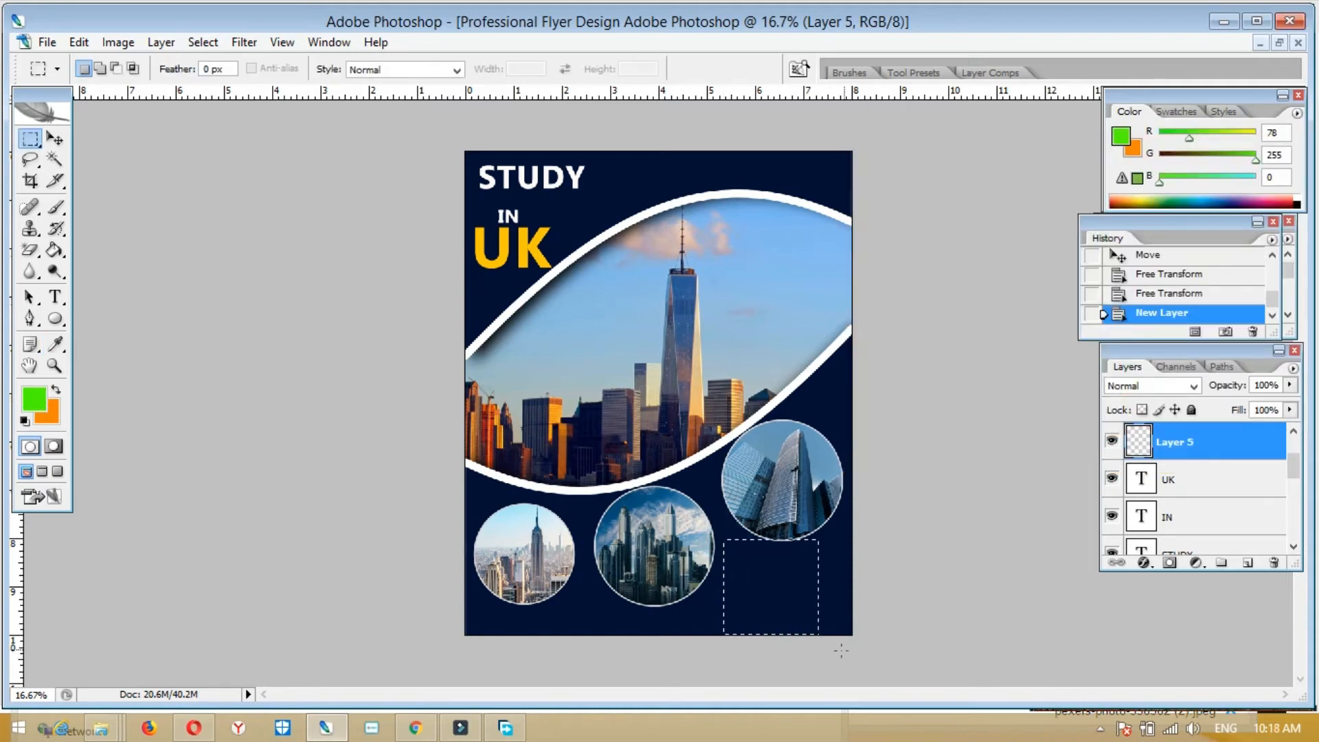
- Fill a rectangular selection about 2.4 × 1.7 inches below the third circle with the green foreground color and deselect it
drag(804, 586, 825, 587)
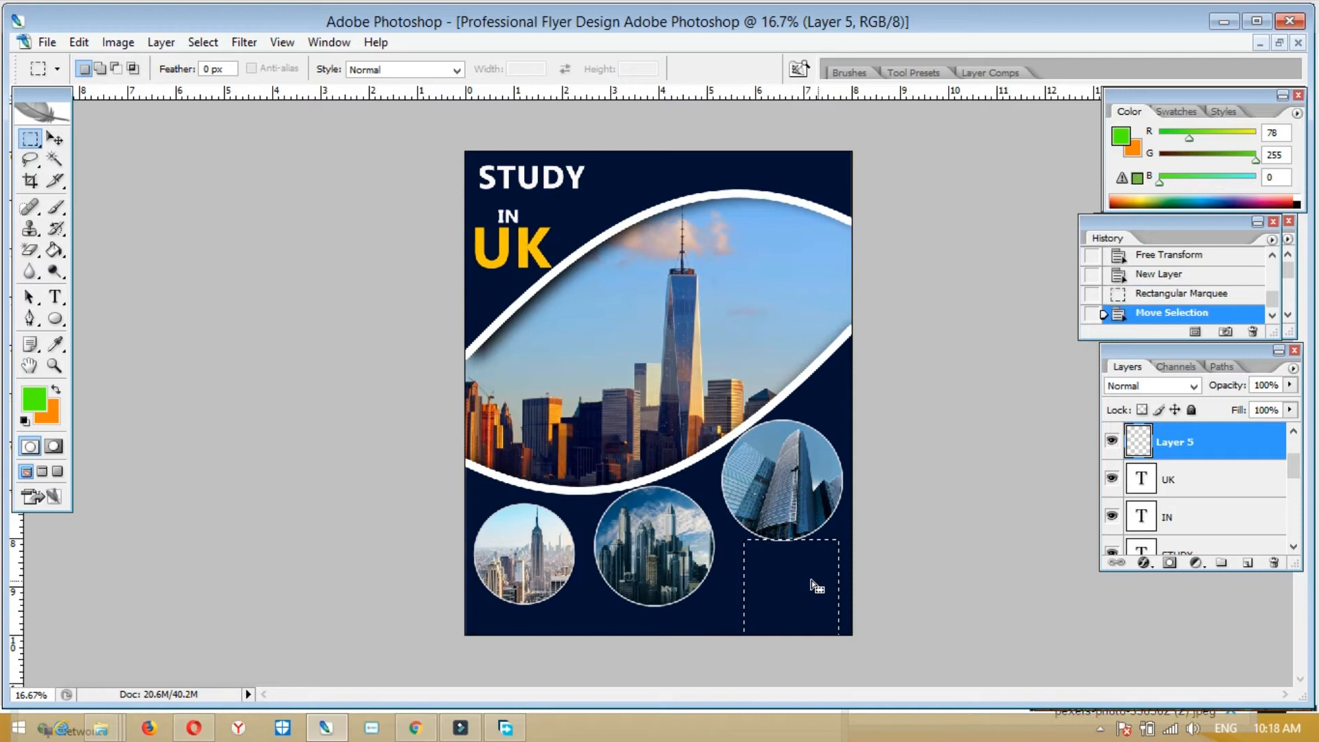
click(754, 570)
drag(723, 548, 839, 631)
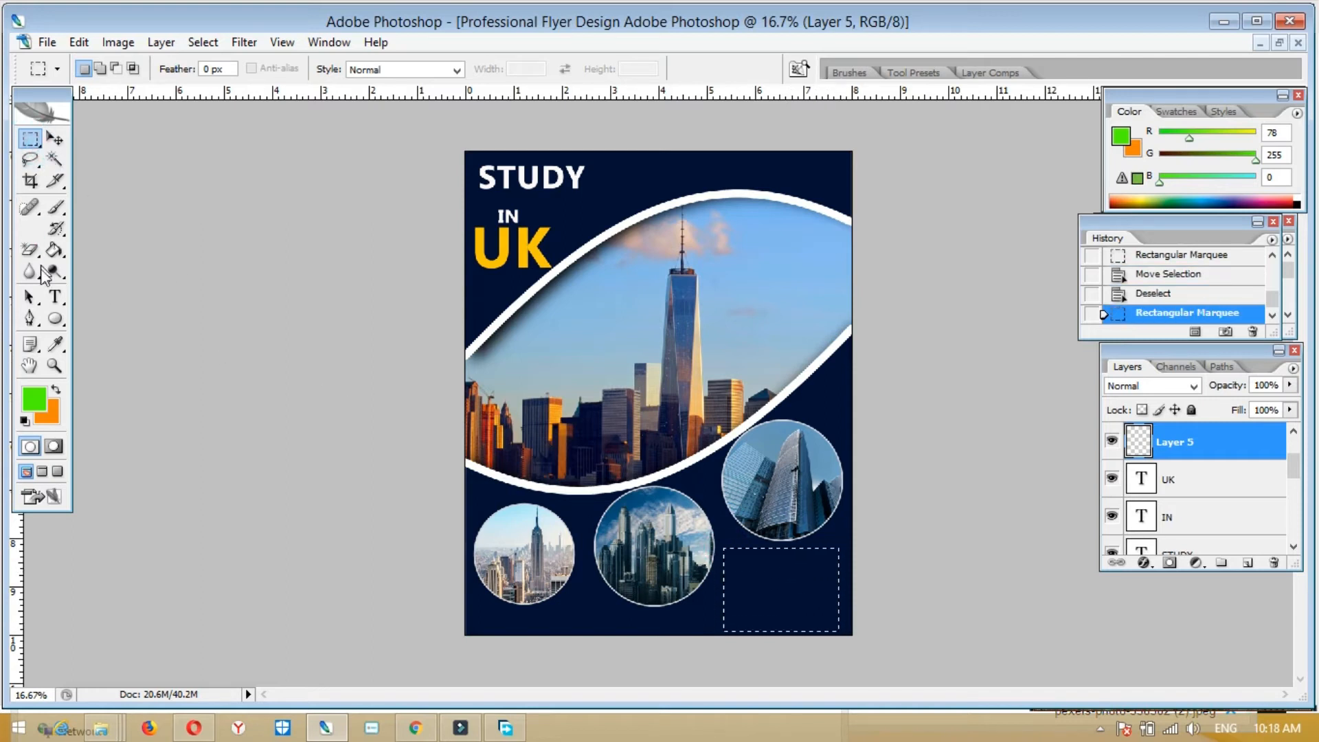
key(g)
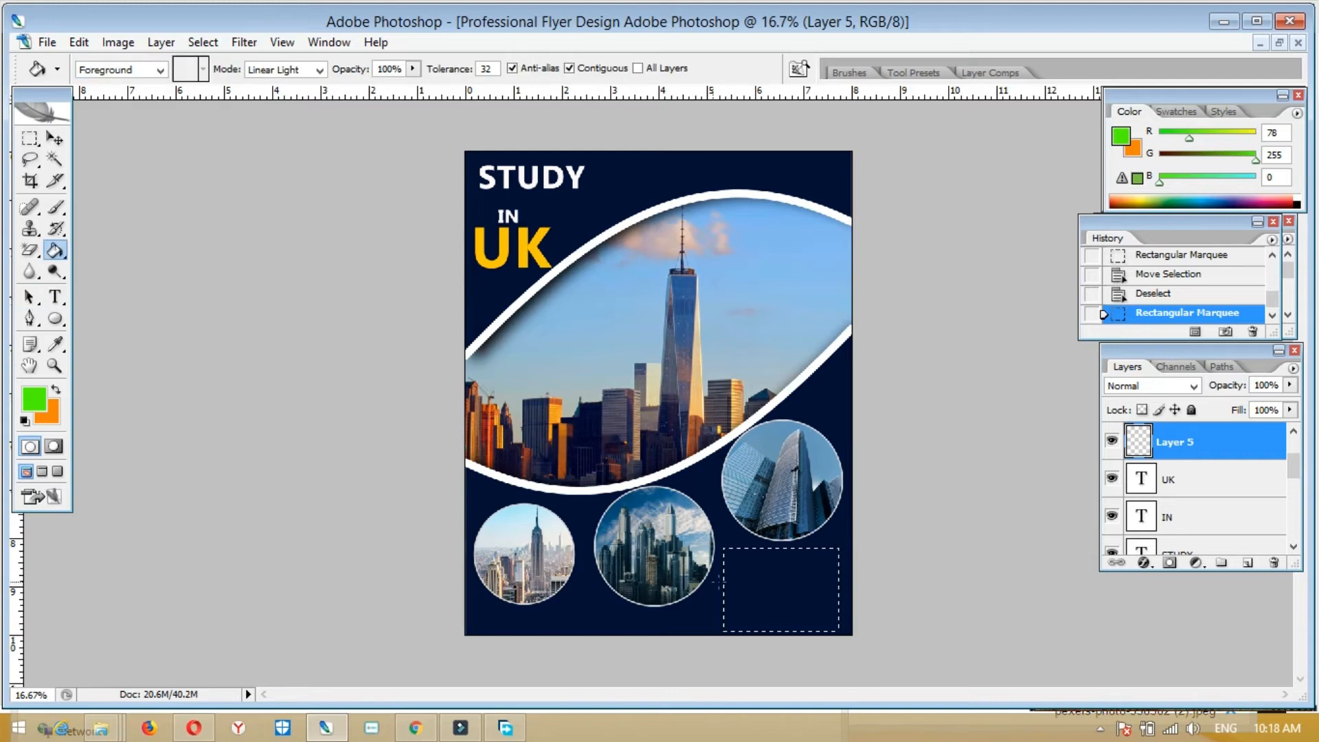
click(756, 588)
key(ctrl+d)
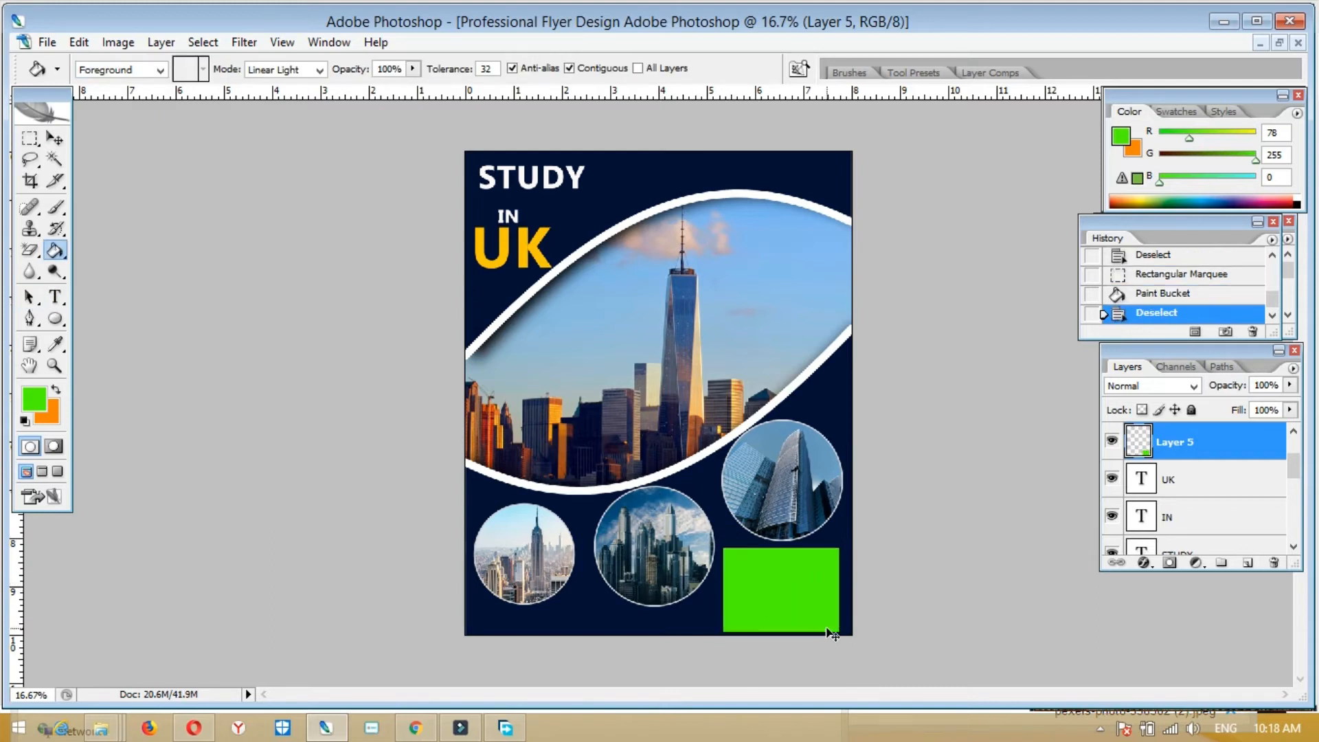
- Start a new text line inside the green rectangle and set its font size to 30 pt
ctrl+click(795, 609)
ctrl+click(794, 609)
ctrl+click(795, 609)
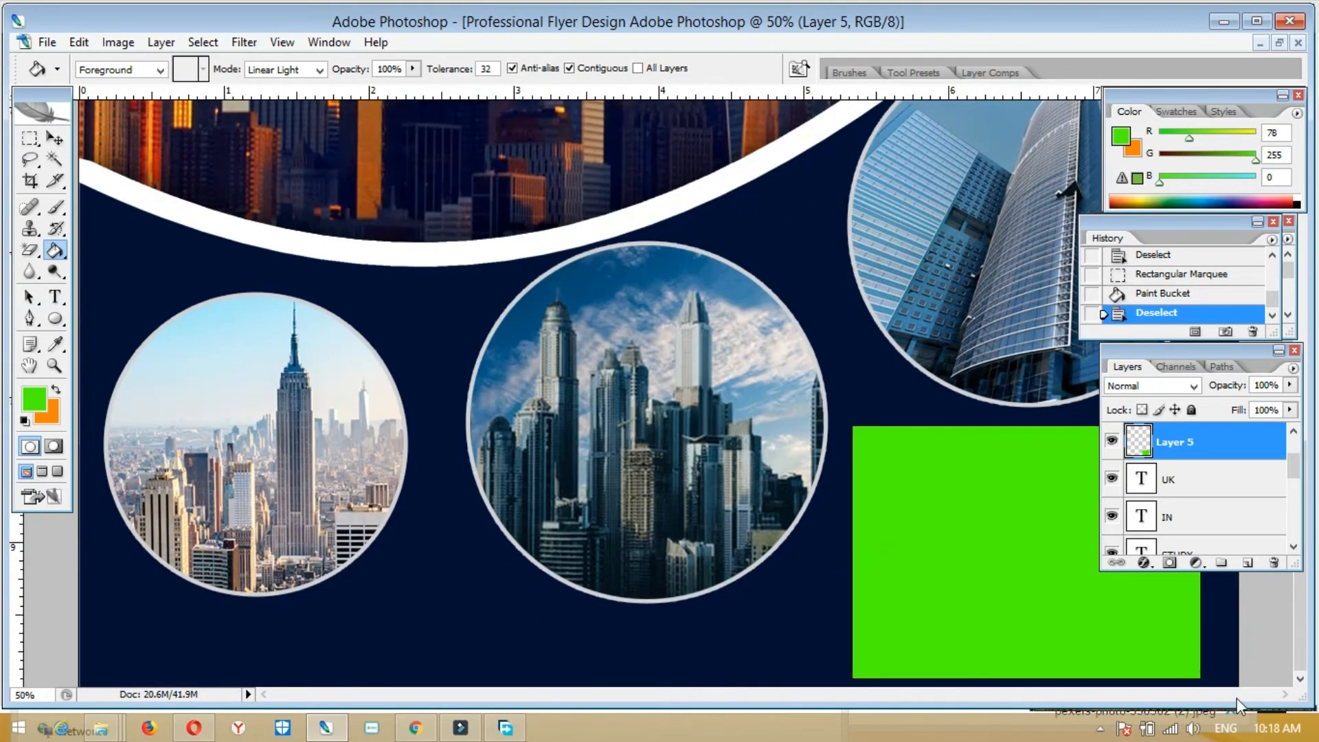
drag(1204, 374, 1190, 195)
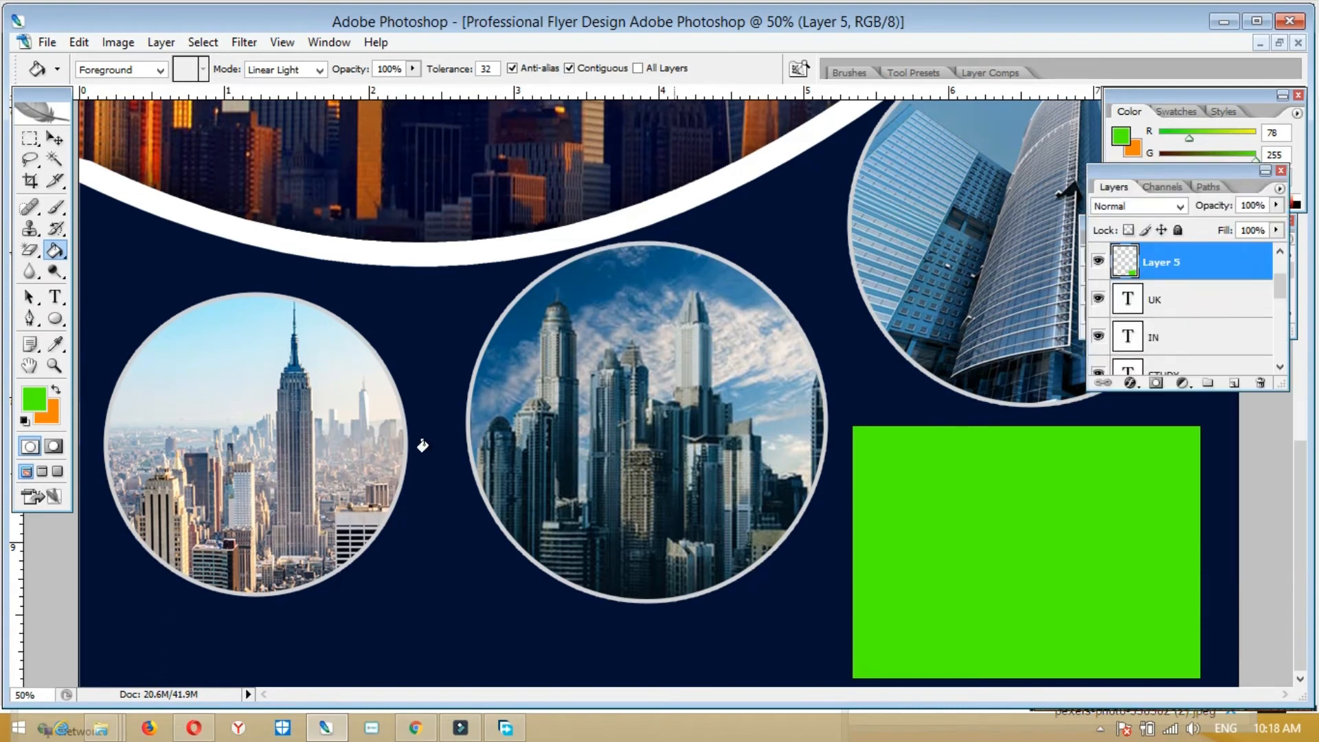
key(t)
click(898, 471)
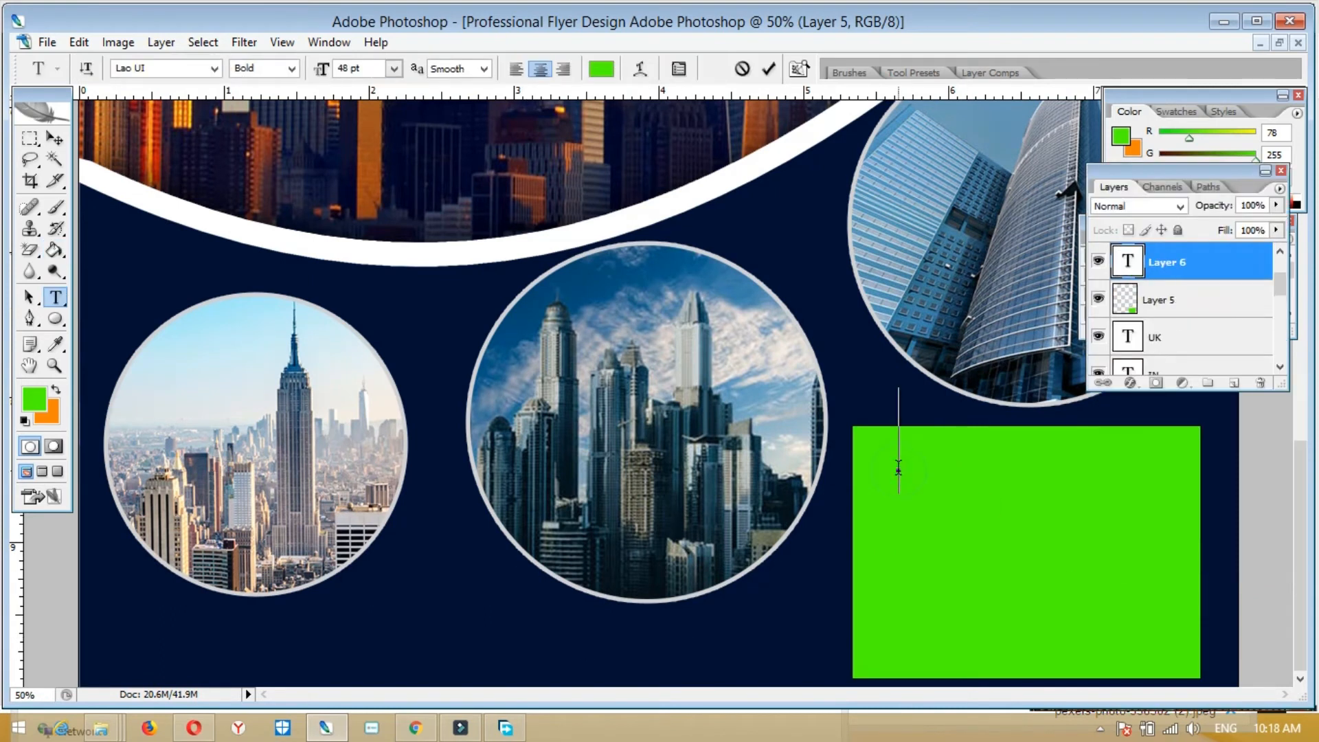
click(396, 69)
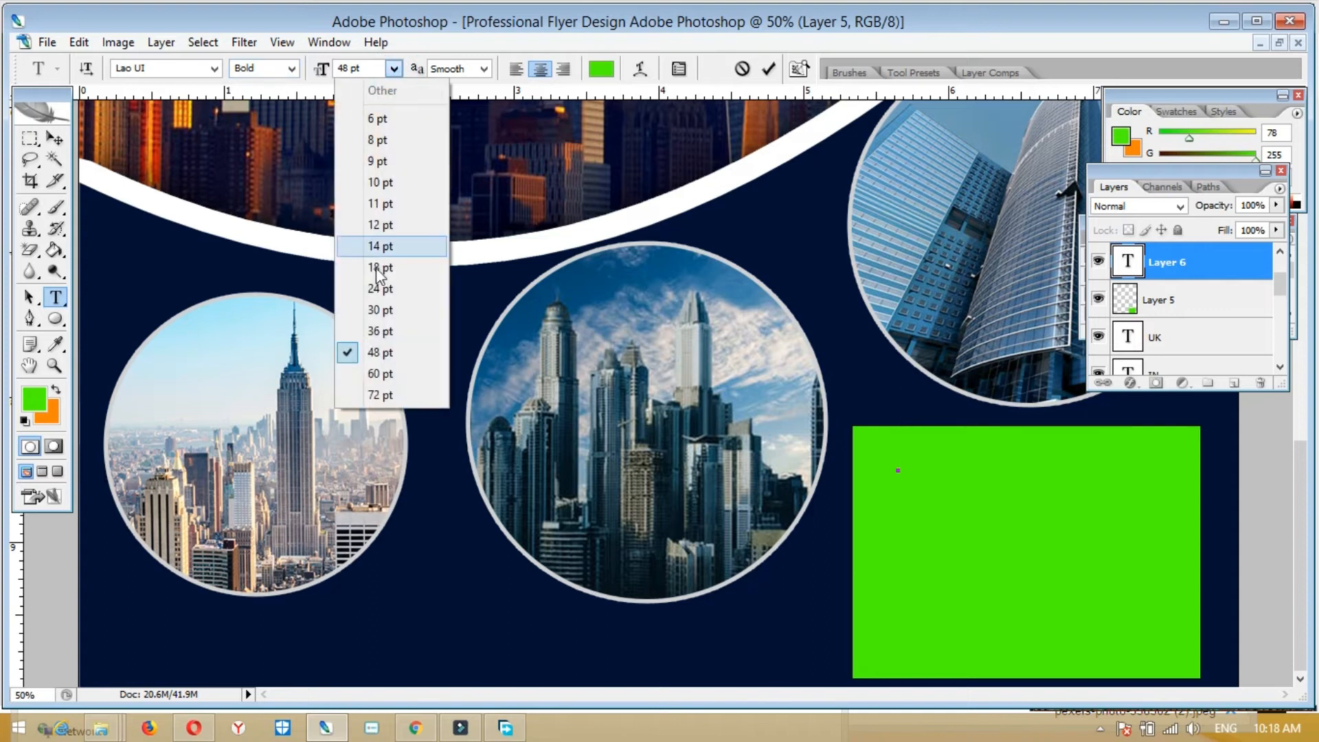
click(354, 292)
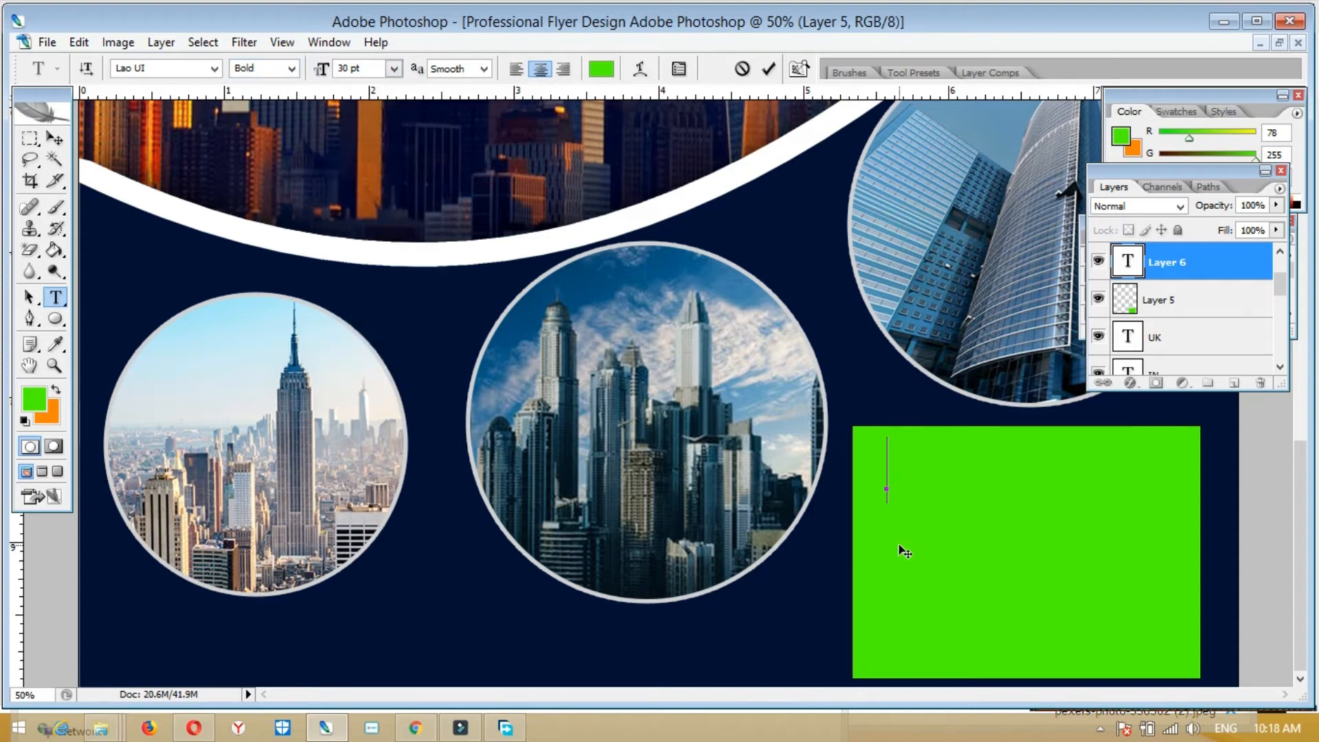